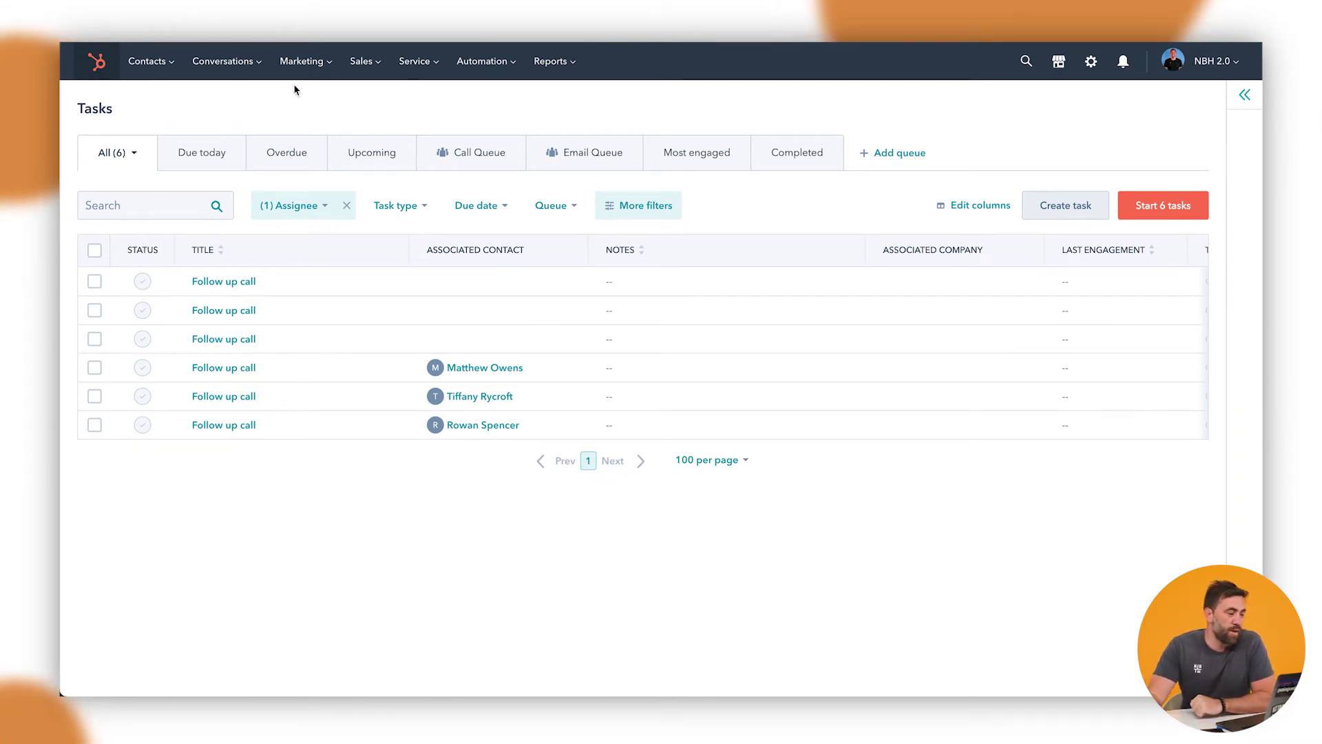
# Step: Go to Conversations > Chatflows and start creating a new chatflow
pyautogui.click(247, 63)
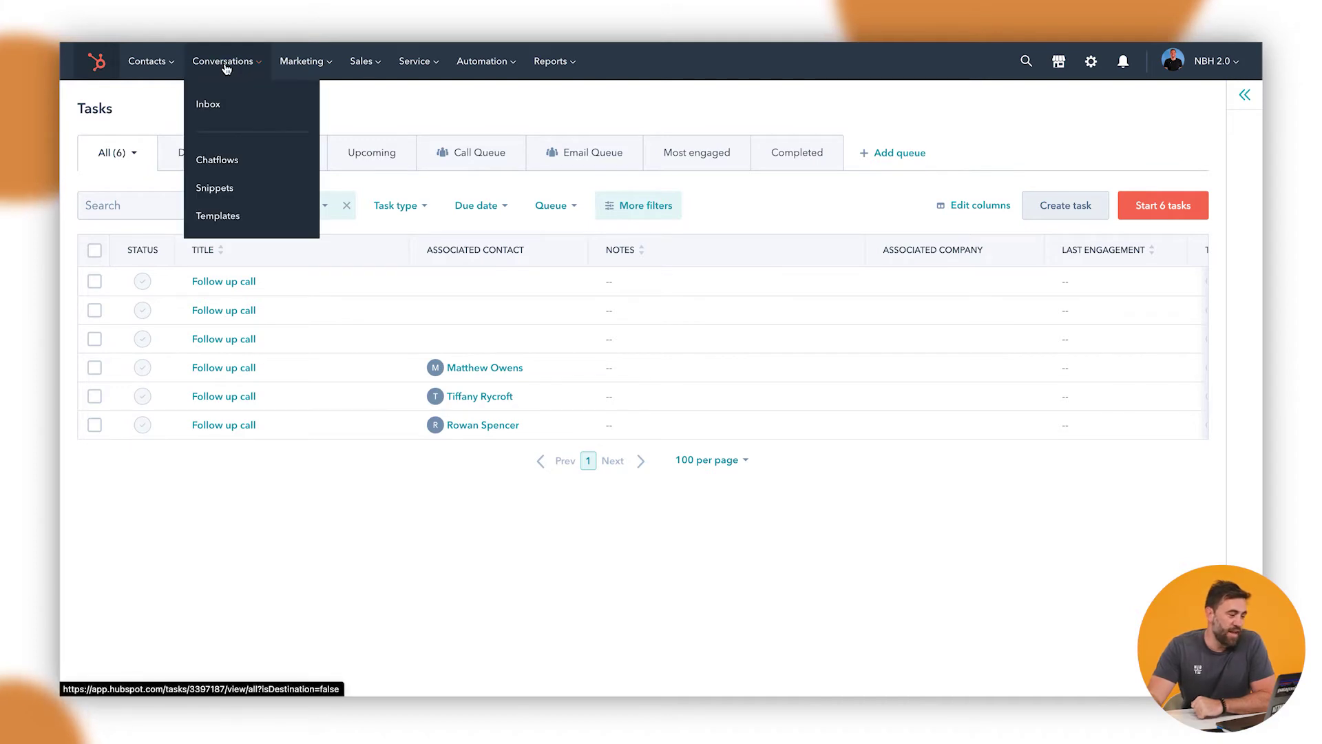
pyautogui.click(237, 161)
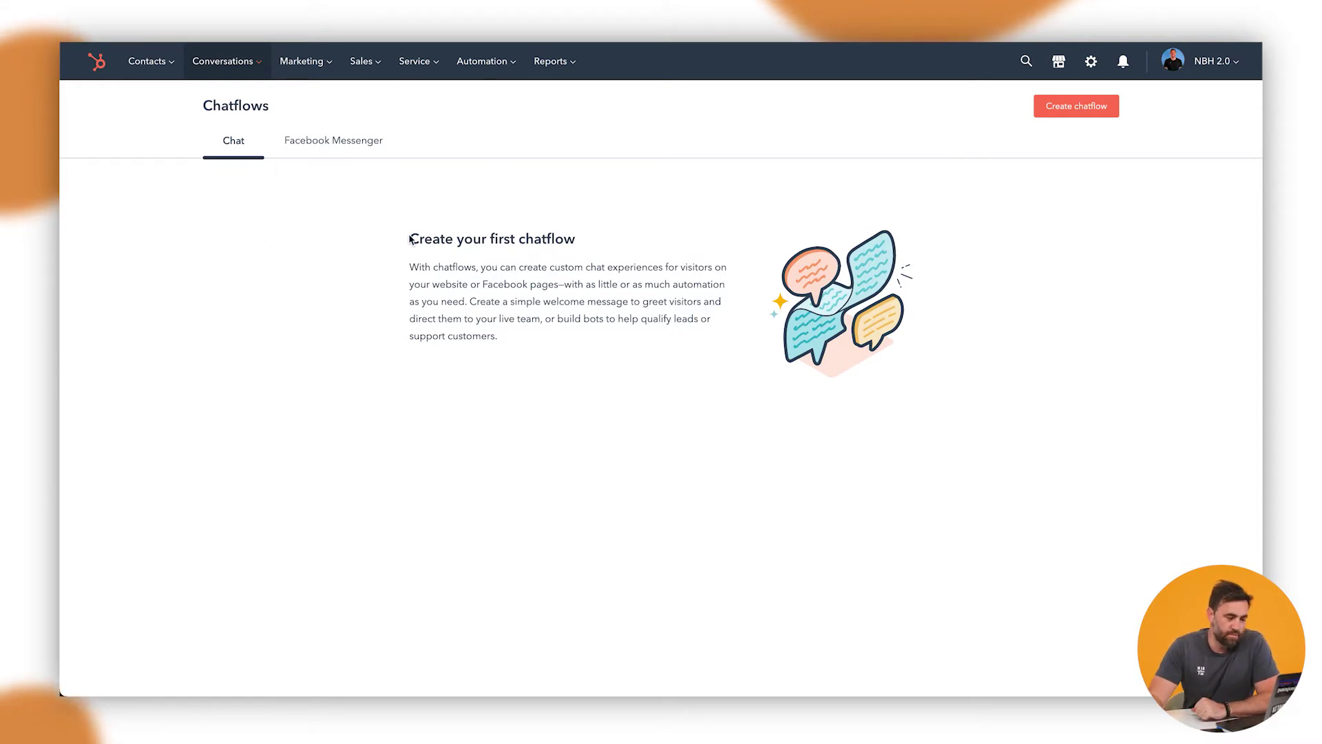
pyautogui.click(1076, 106)
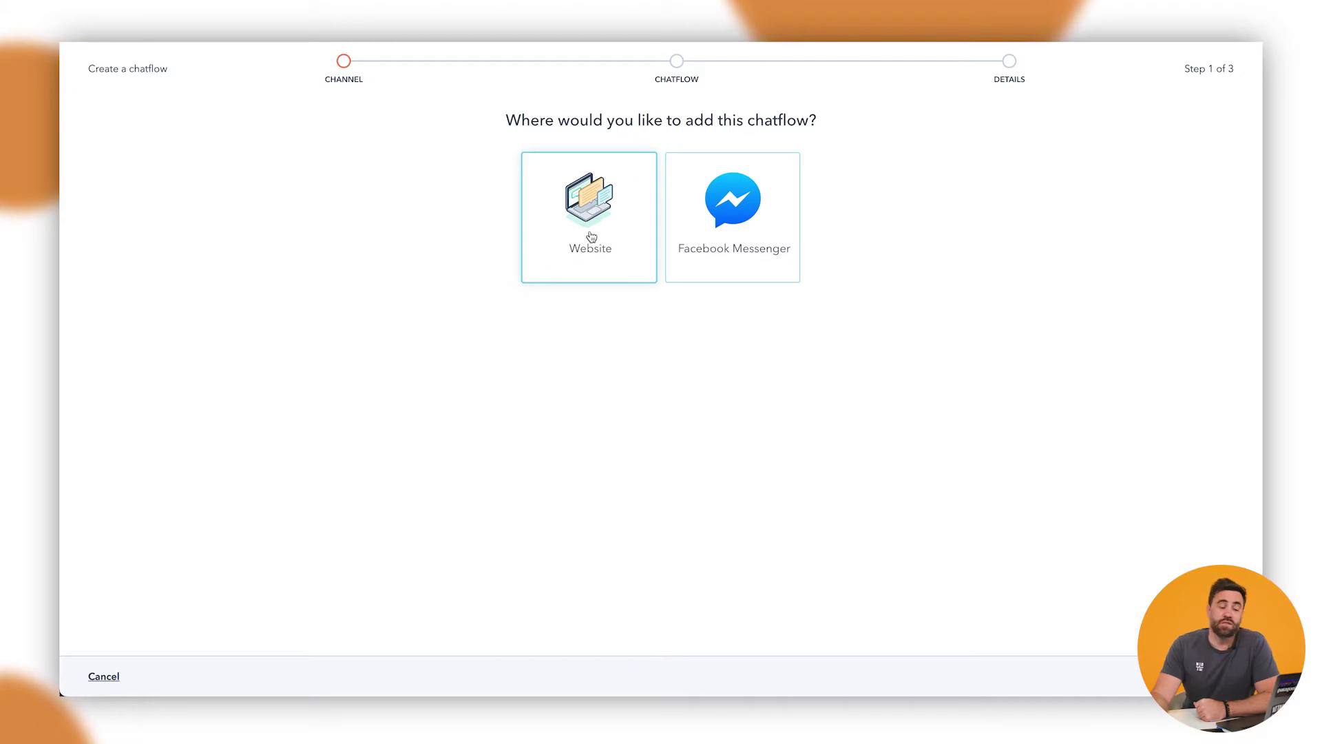
# Step: Choose Website as where the new chatflow is added
pyautogui.click(586, 250)
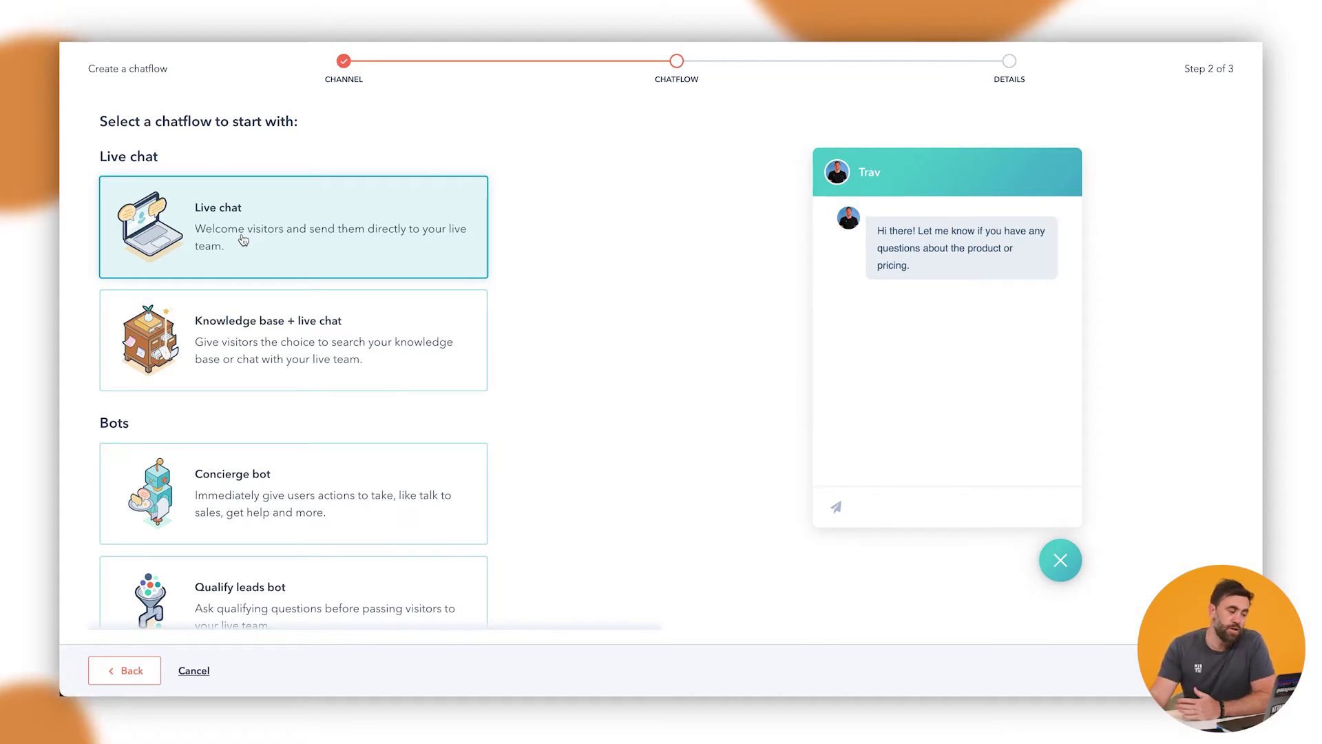
# Step: Pick the Qualify leads bot template and route its chats to Inbox
pyautogui.click(271, 601)
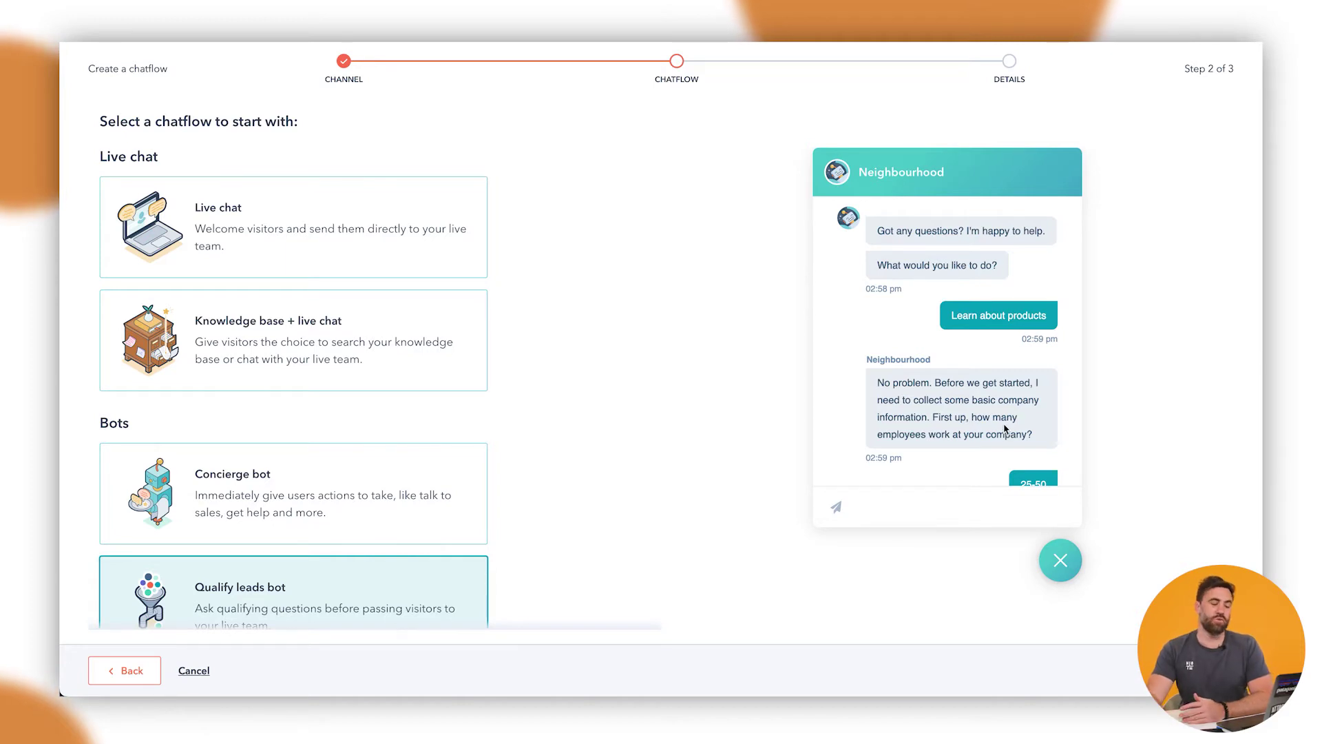
pyautogui.click(1212, 669)
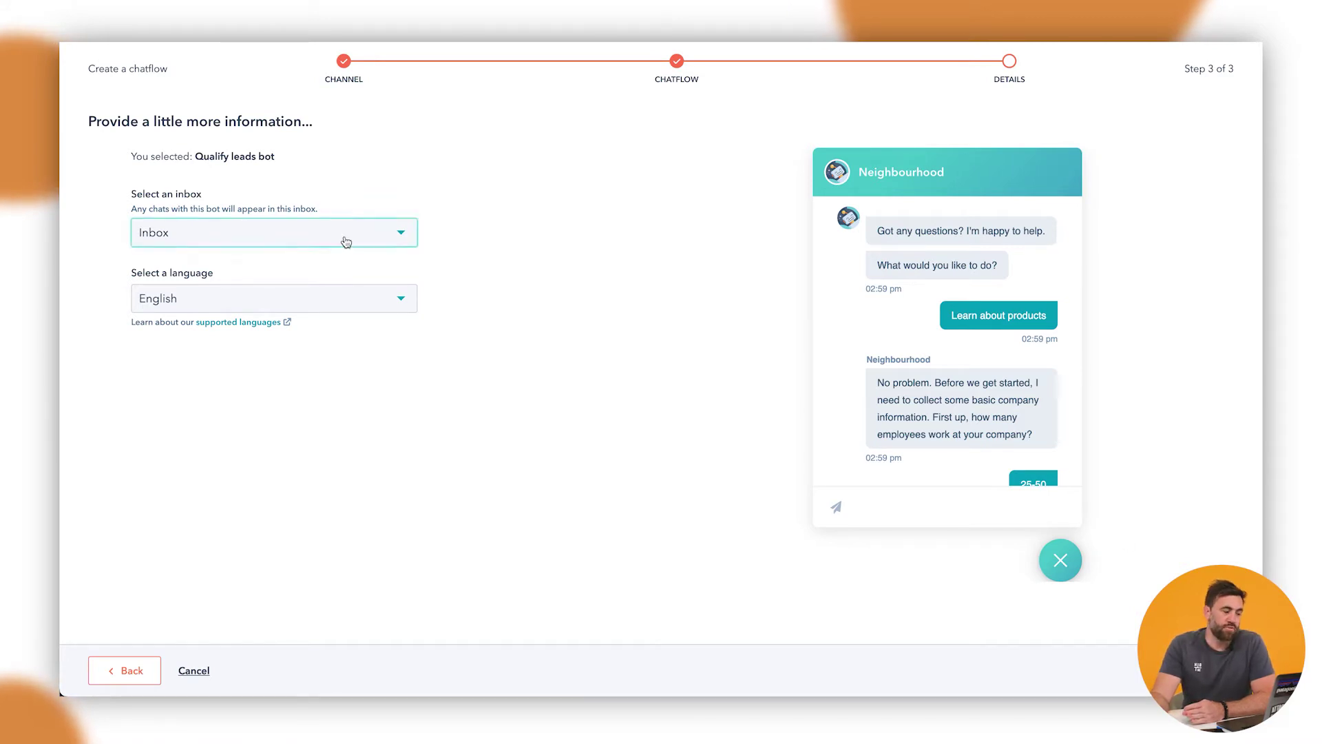
pyautogui.click(344, 241)
pyautogui.click(321, 256)
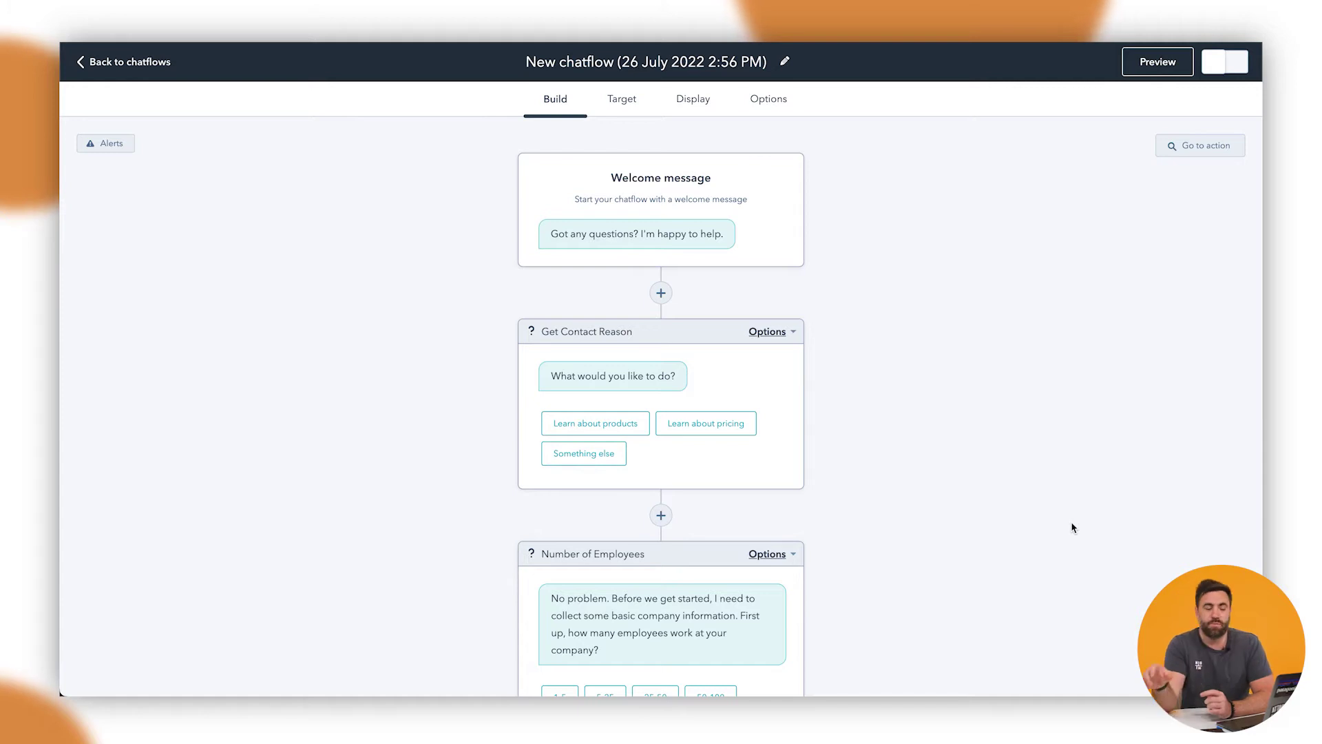
# Step: Retitle the chatflow 'HOME - Chatbot - July22' and save the name
pyautogui.click(643, 64)
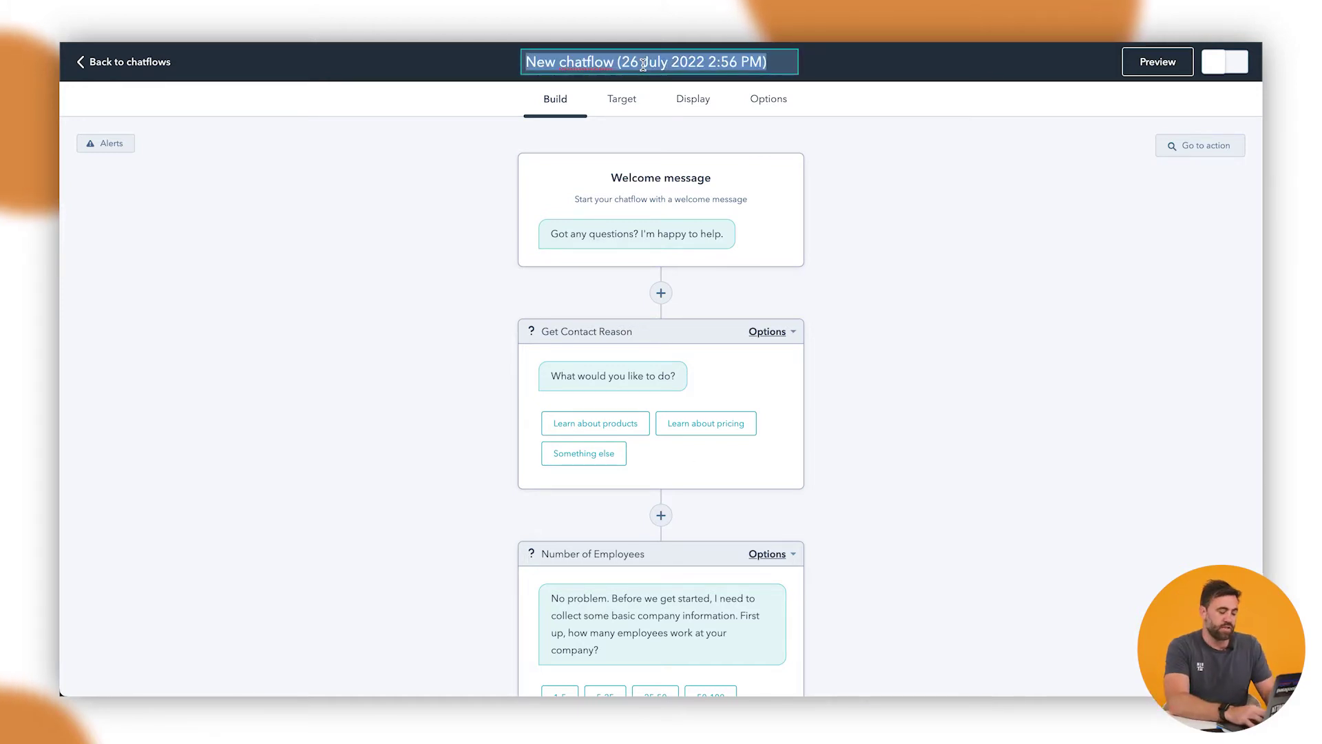
pyautogui.write('HOME - Chatbot -')
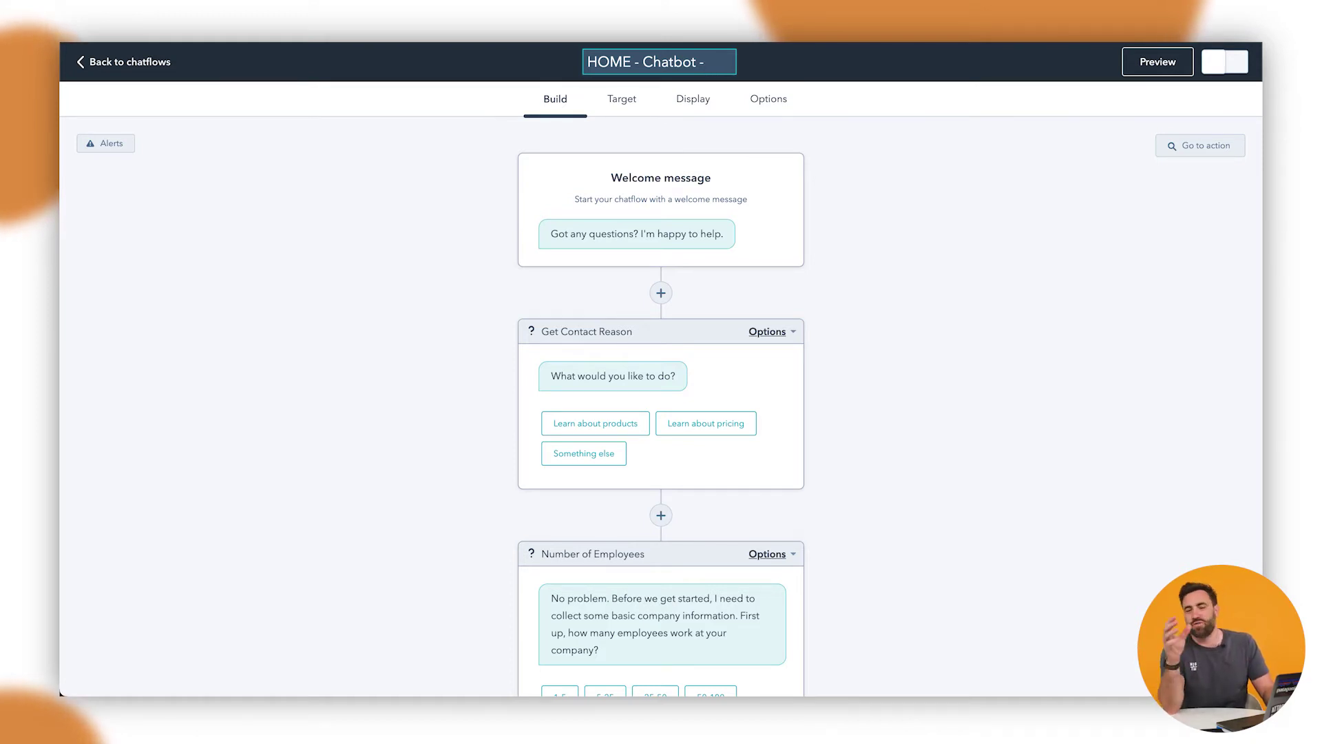
pyautogui.write('Jul')
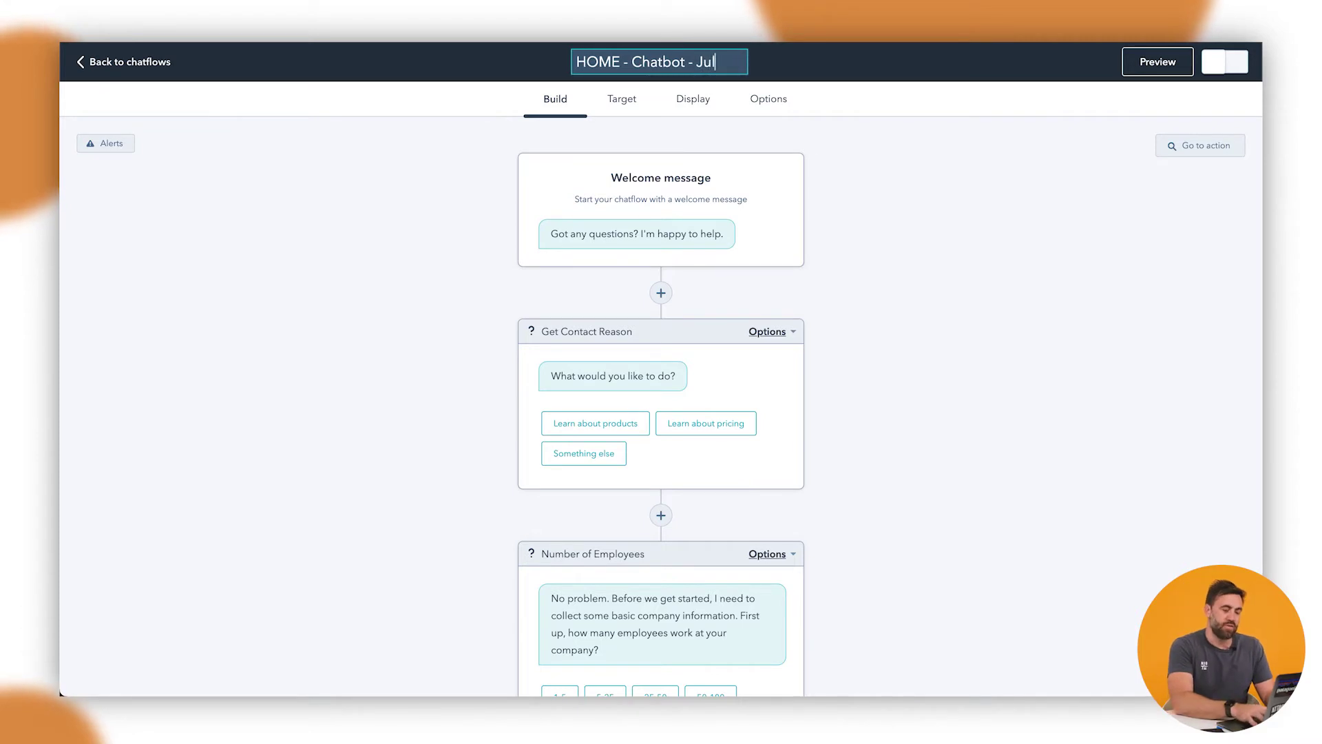
pyautogui.write('y')
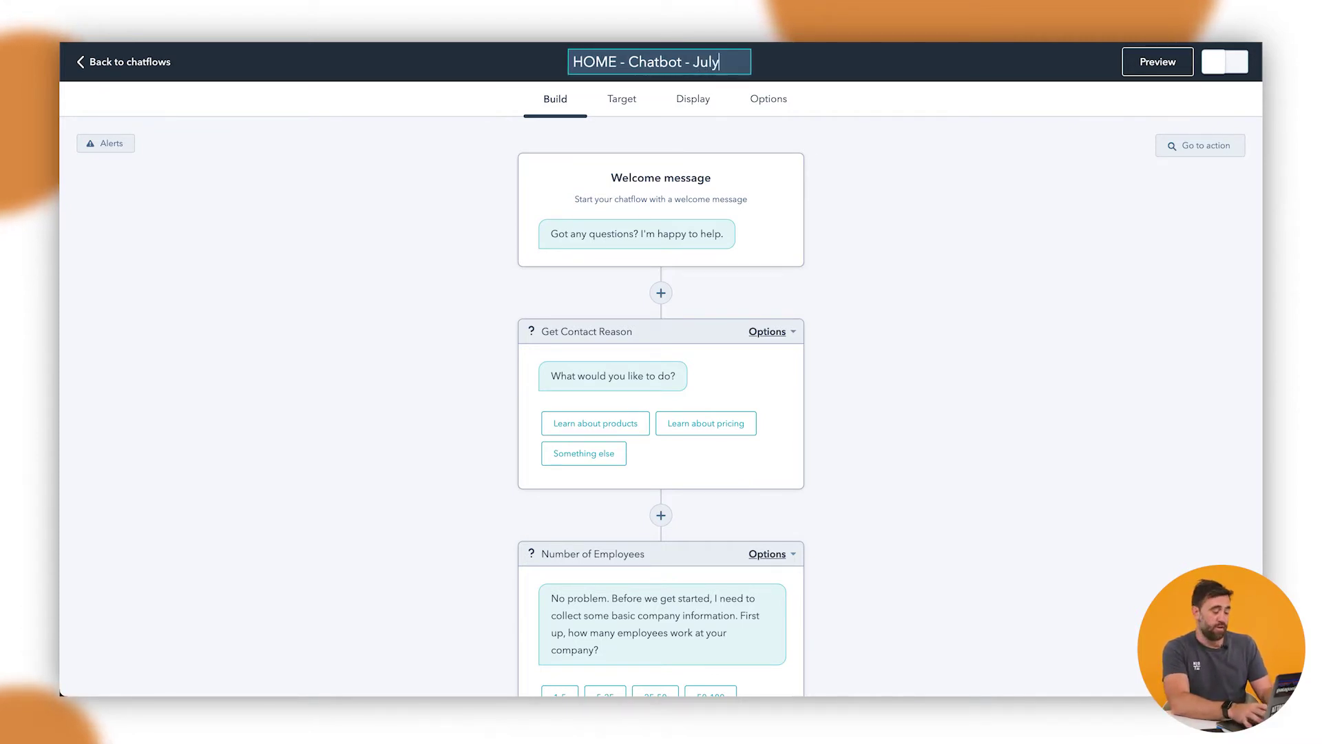
pyautogui.write(' 2')
pyautogui.press('BackSpace')
pyautogui.press('BackSpace')
pyautogui.write('22')
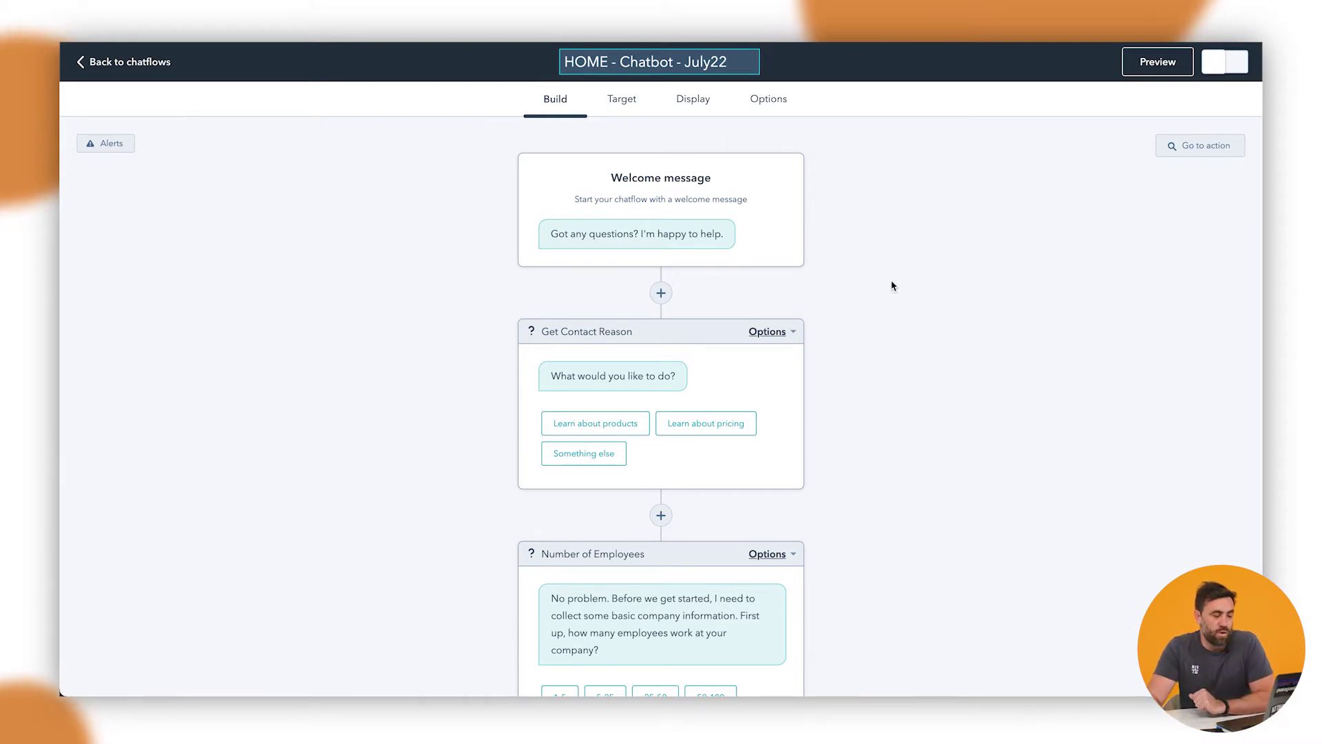
pyautogui.press('Return')
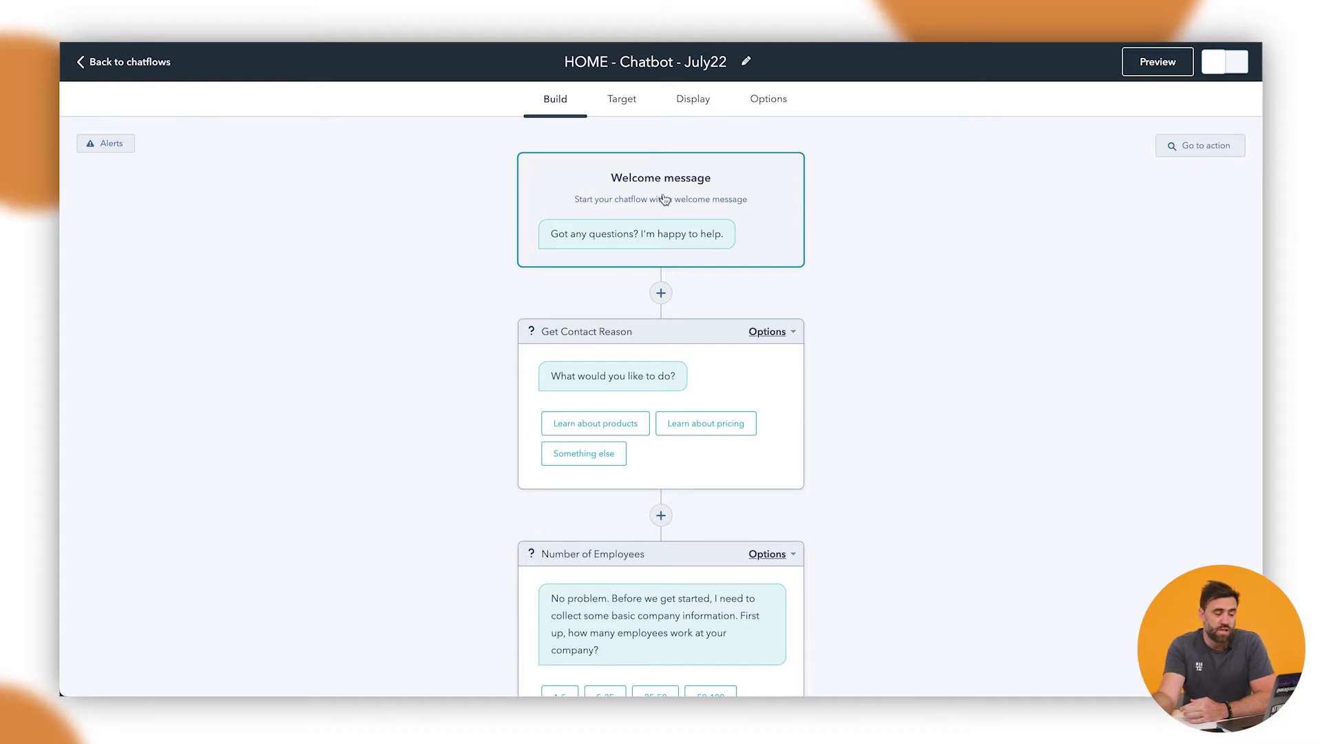
# Step: Replace the welcome text with 'Hi there, welcome to our site, let me know. if I can be of a hand!'
pyautogui.click(665, 200)
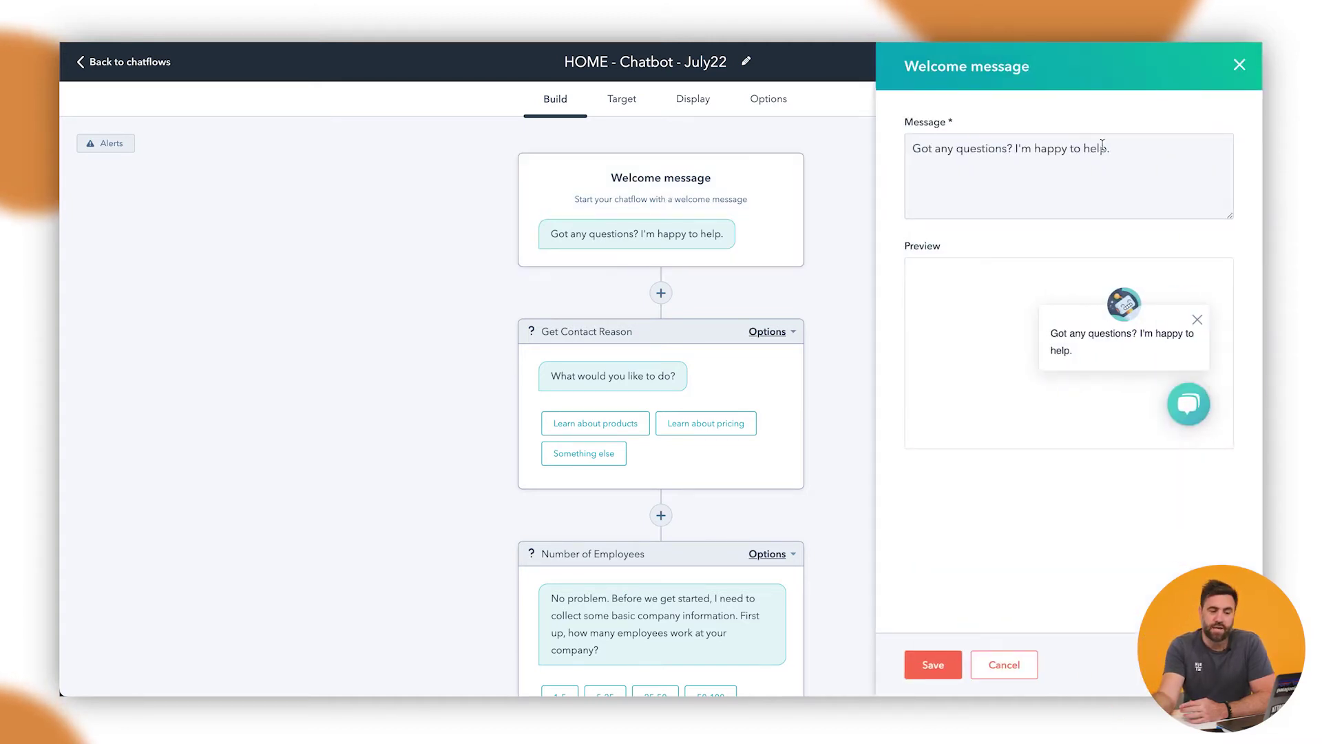
pyautogui.moveTo(1110, 150); pyautogui.dragTo(737, 142)
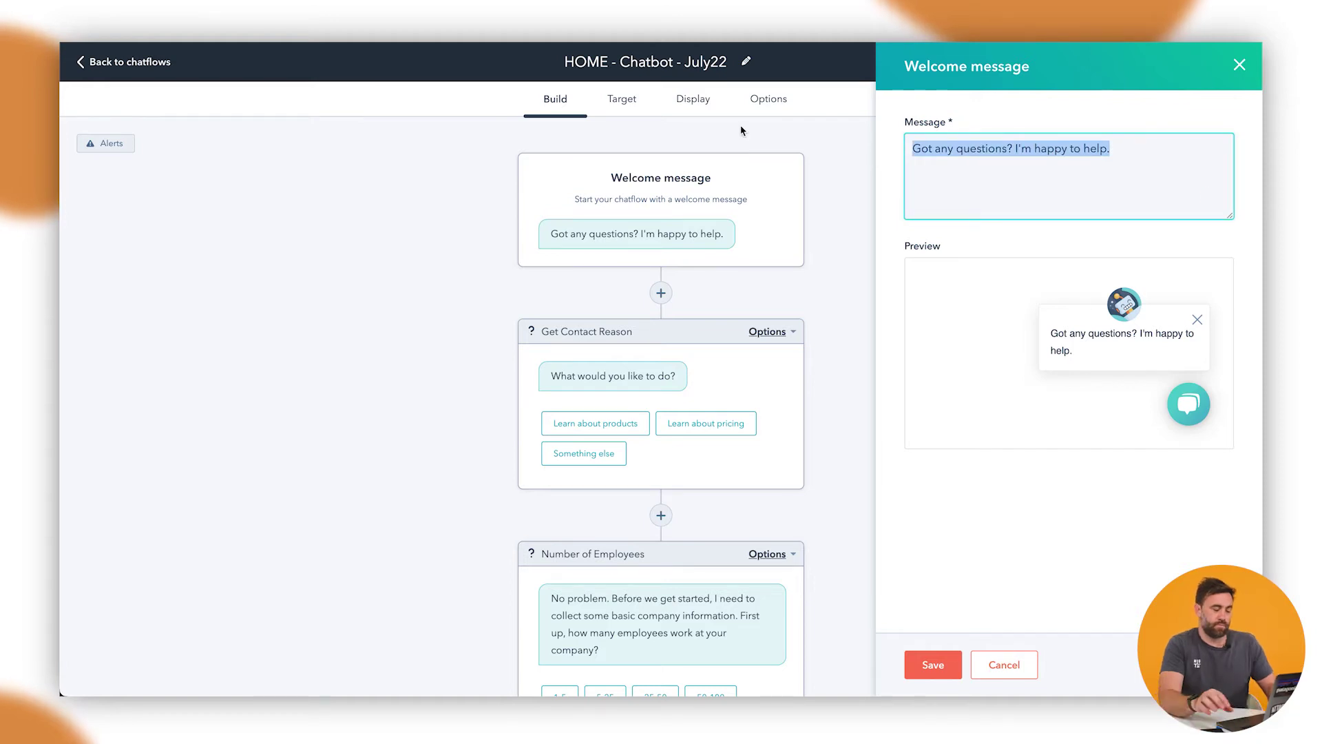
pyautogui.write('Hi there, welcome')
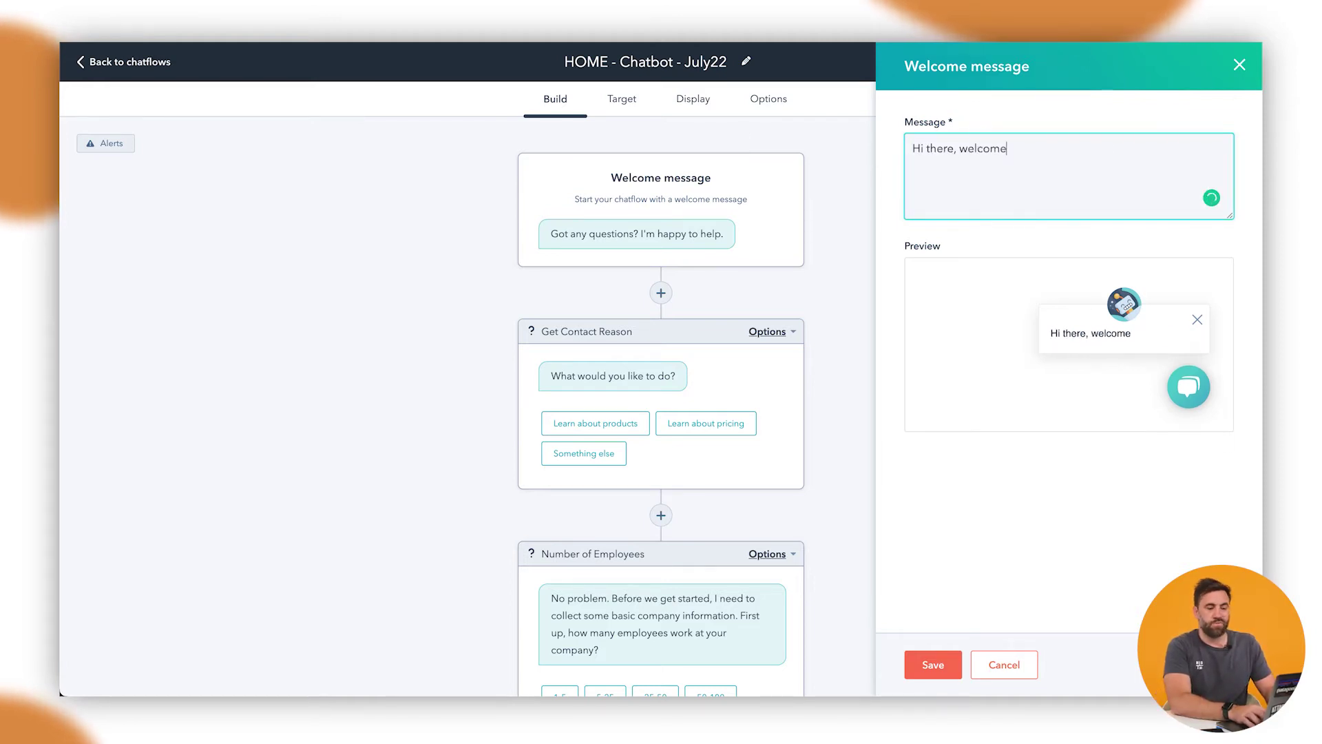
pyautogui.write(' to our site,')
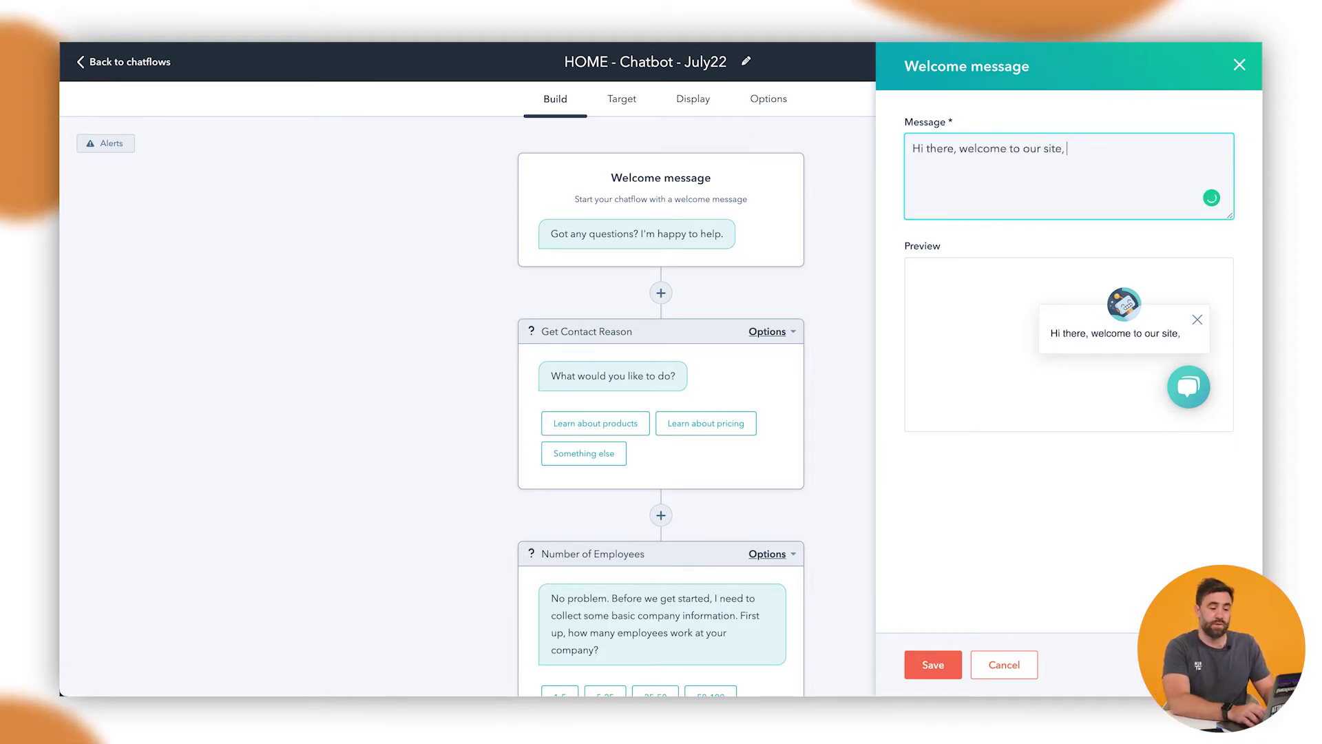
pyautogui.write(' let me know. ifi can be of a hand')
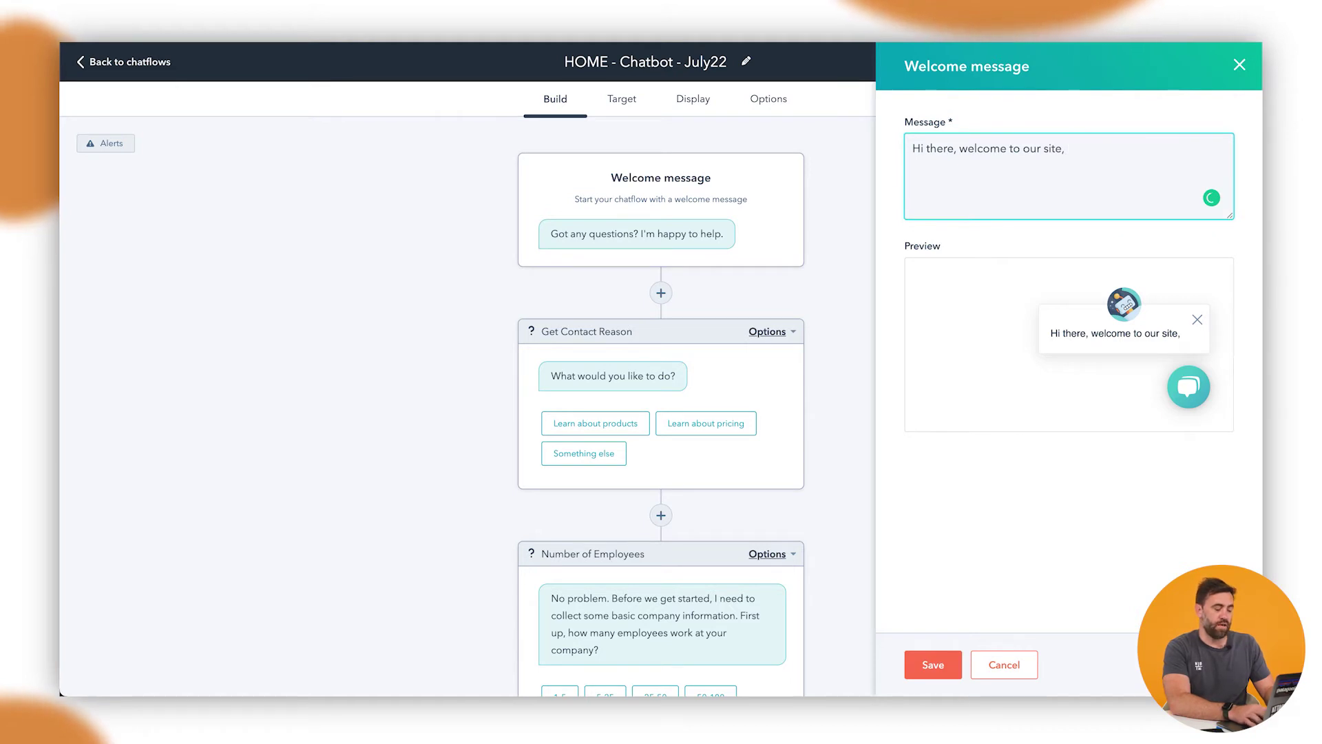
pyautogui.write('!')
pyautogui.click(1142, 149)
pyautogui.press('BackSpace')
pyautogui.write('I can be of a hand!')
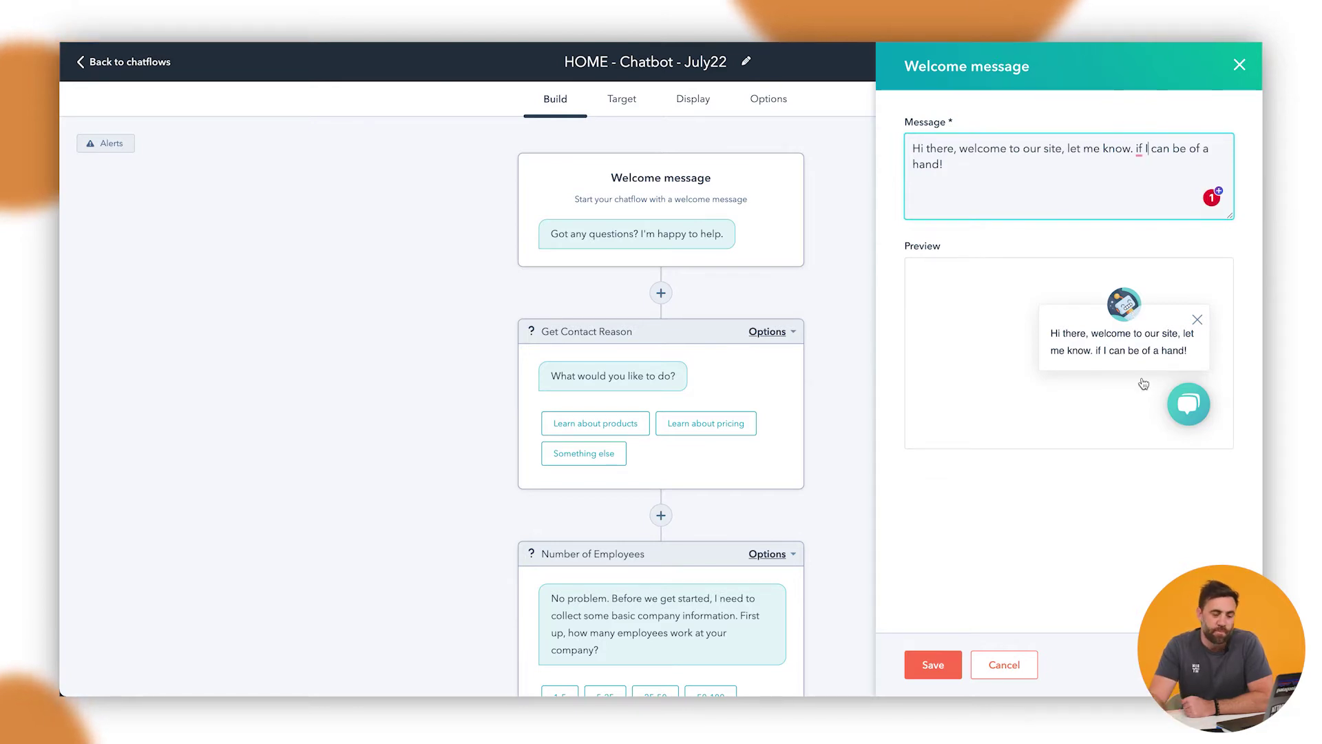
# Step: Save the new welcome message and briefly check the Get Contact Reason settings
pyautogui.click(947, 673)
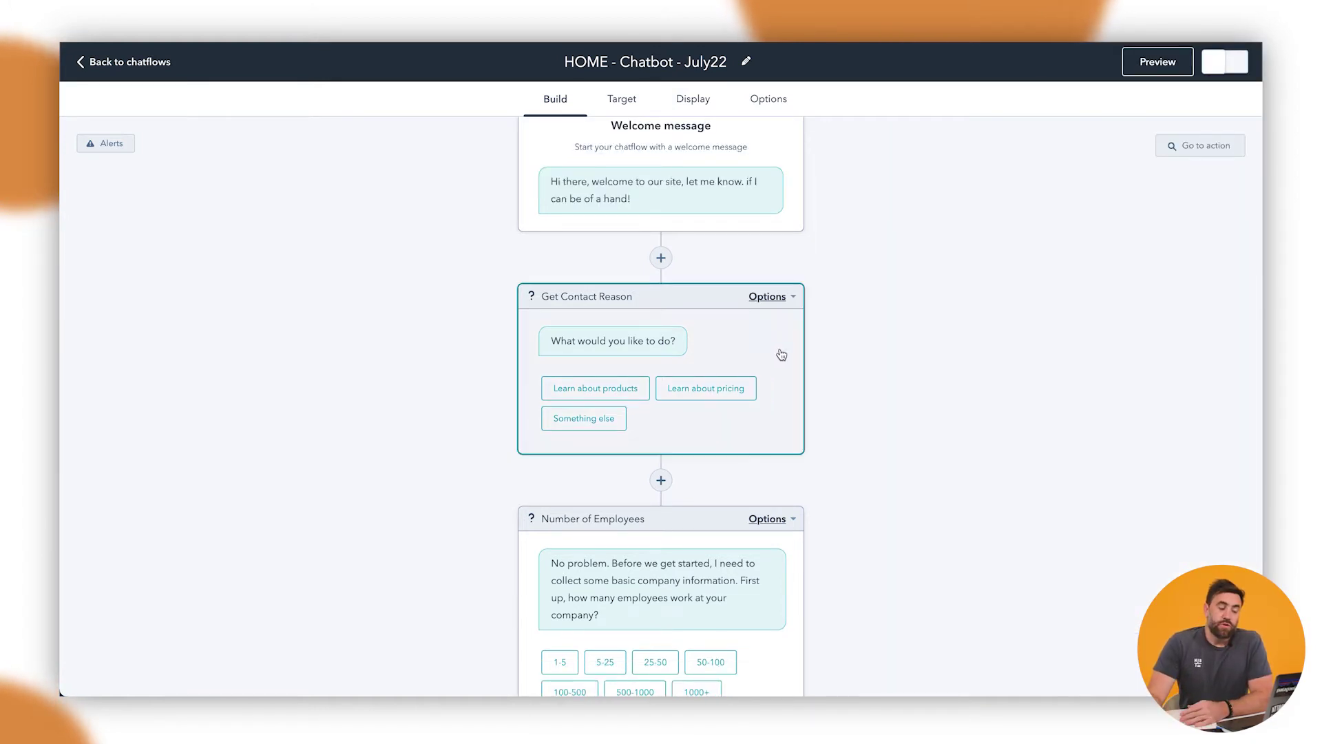
pyautogui.click(689, 308)
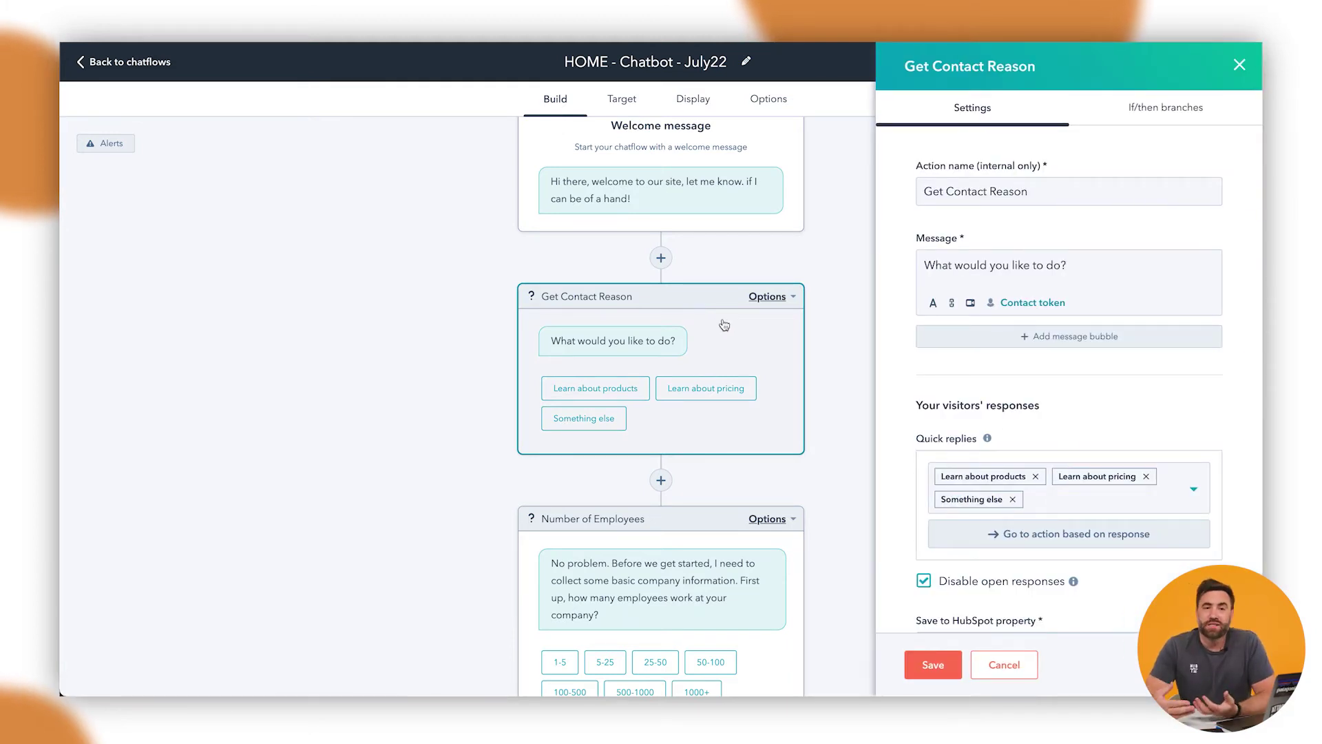
pyautogui.click(1238, 67)
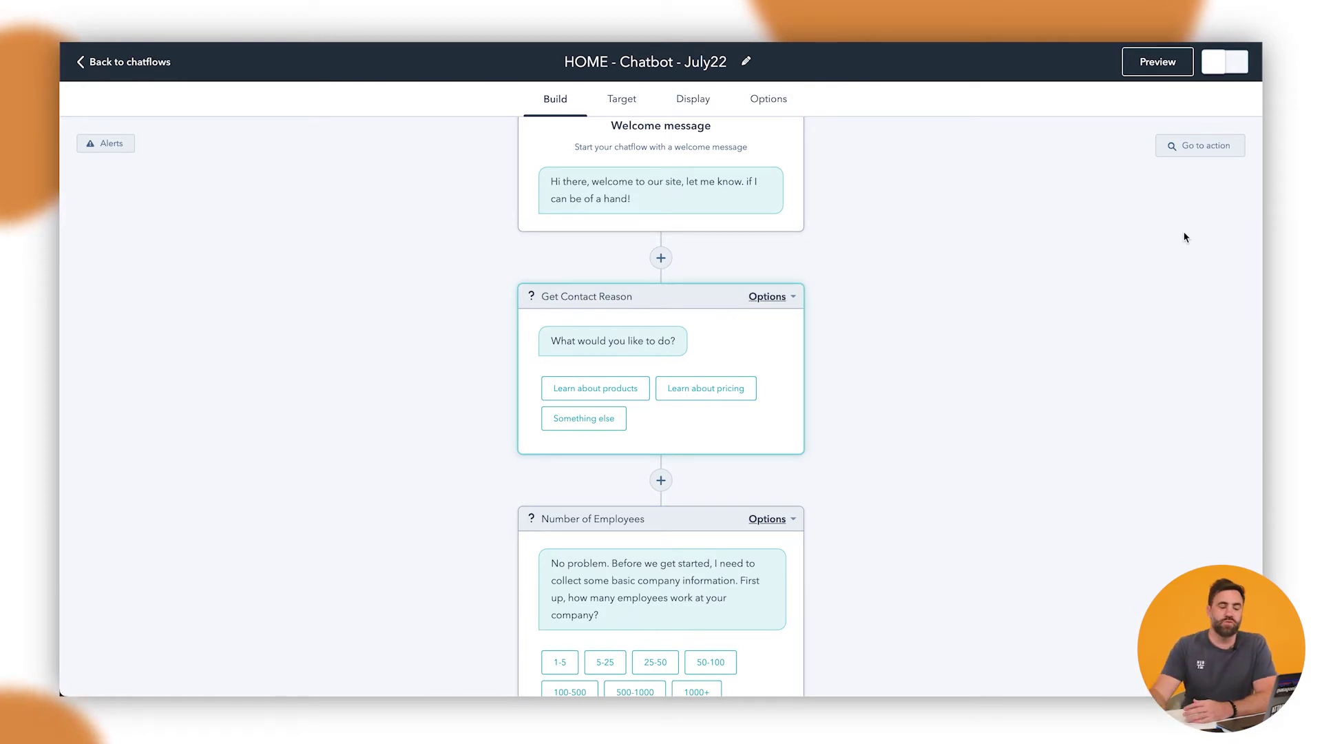
# Step: Insert a name question after the welcome message, named 'Get name Q1', without quick replies
pyautogui.click(661, 259)
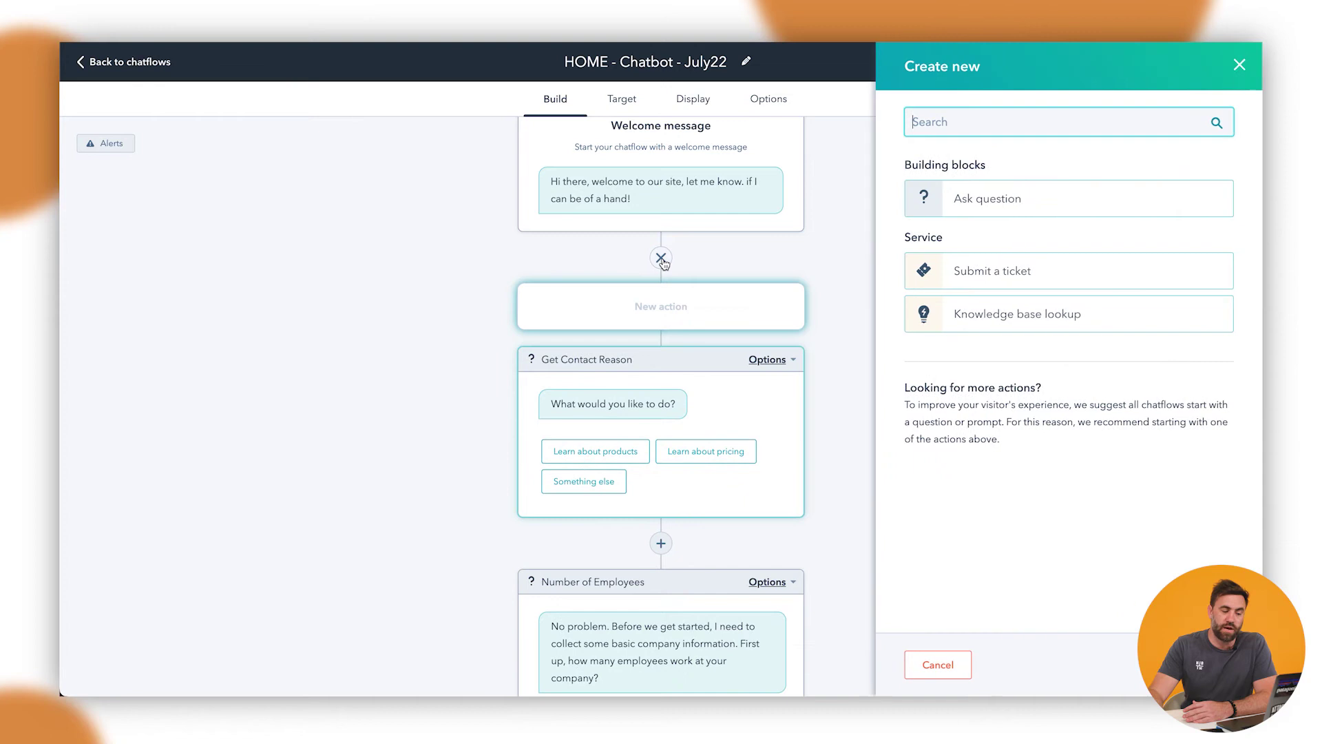
pyautogui.click(1007, 200)
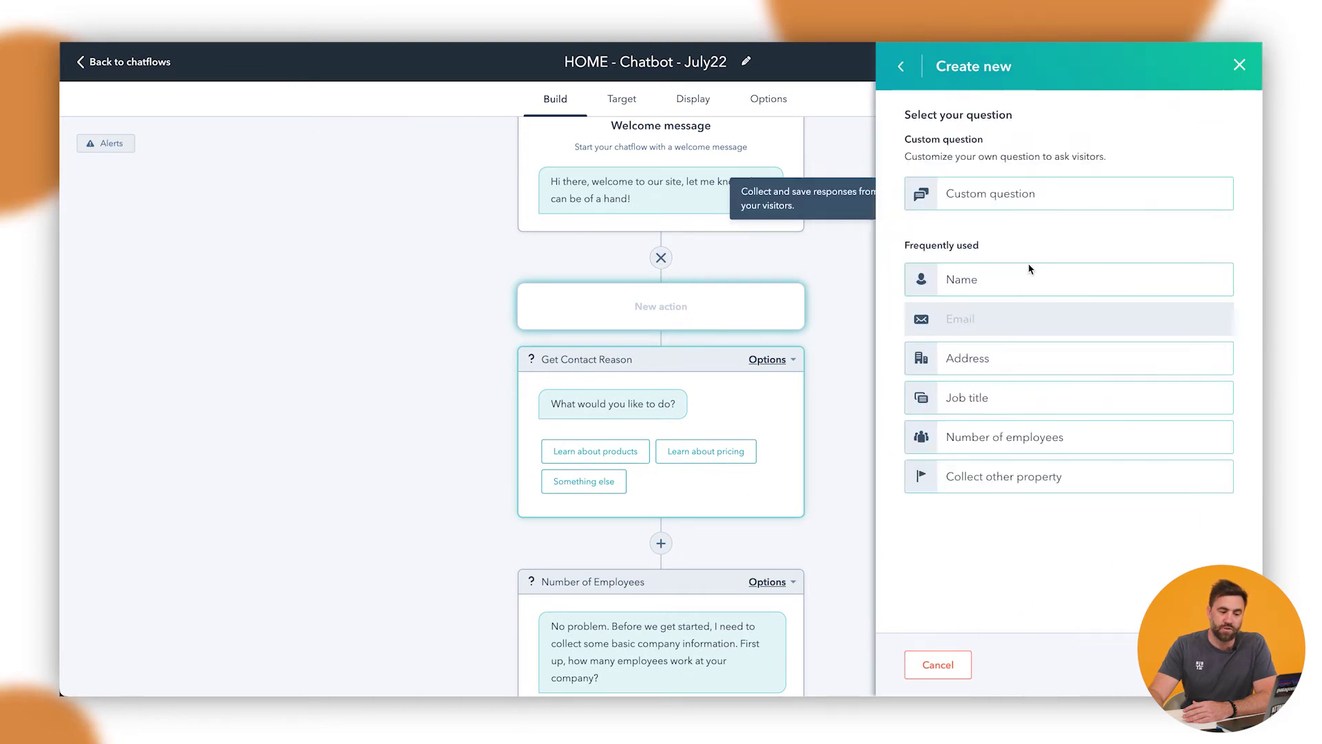
pyautogui.click(986, 285)
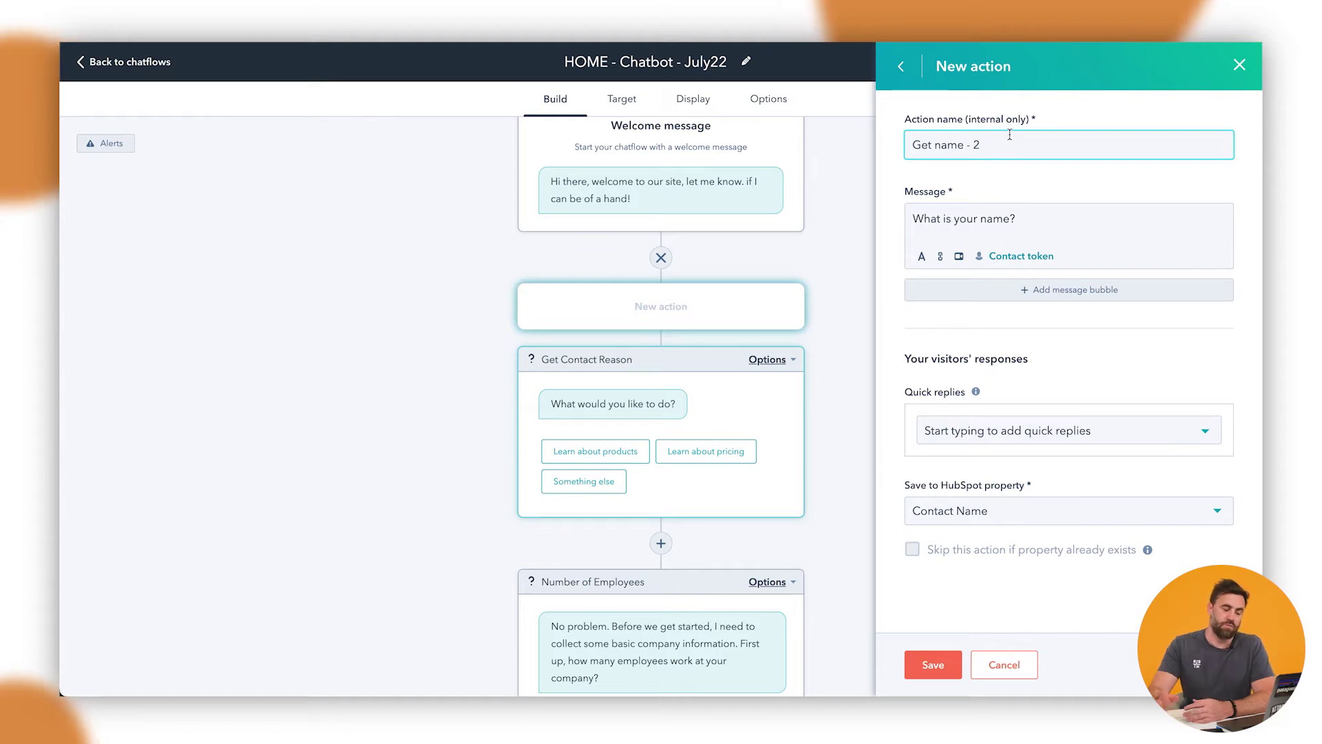
pyautogui.press('BackSpace')
pyautogui.press('BackSpace')
pyautogui.press('BackSpace')
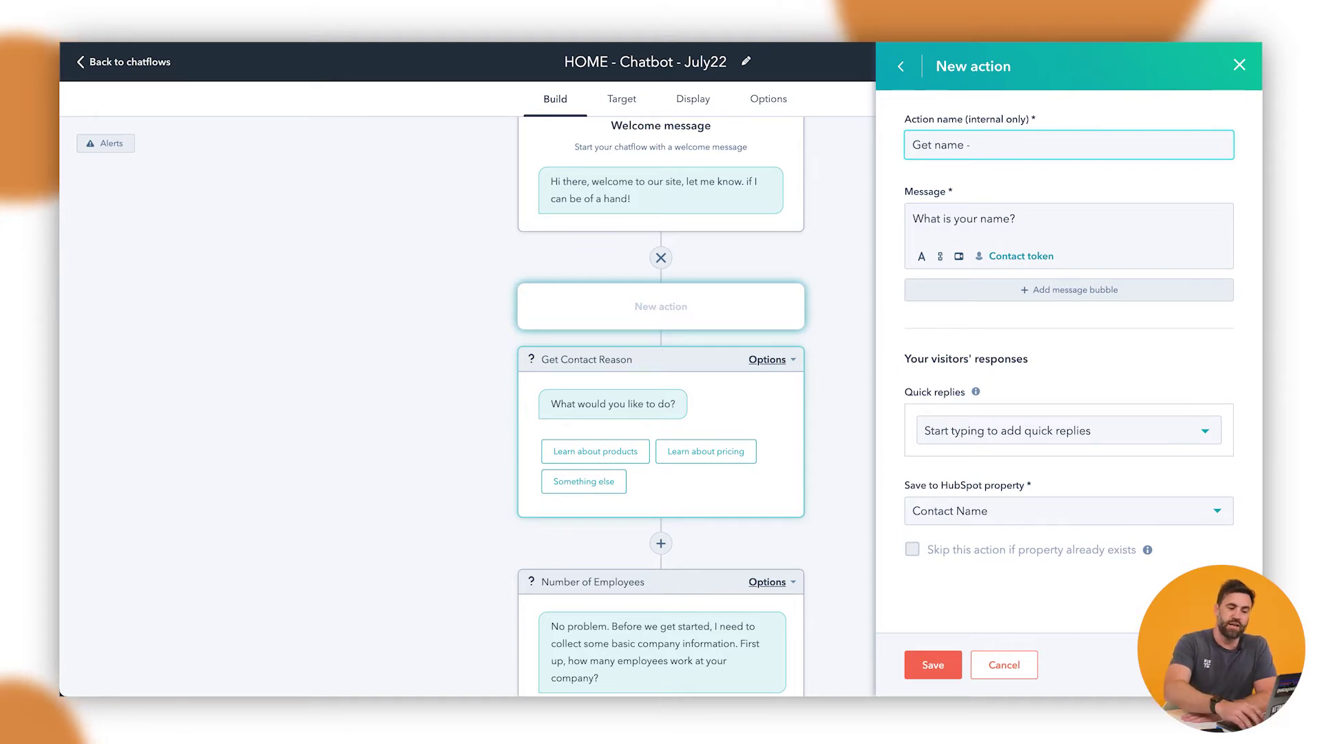
pyautogui.write('Q1')
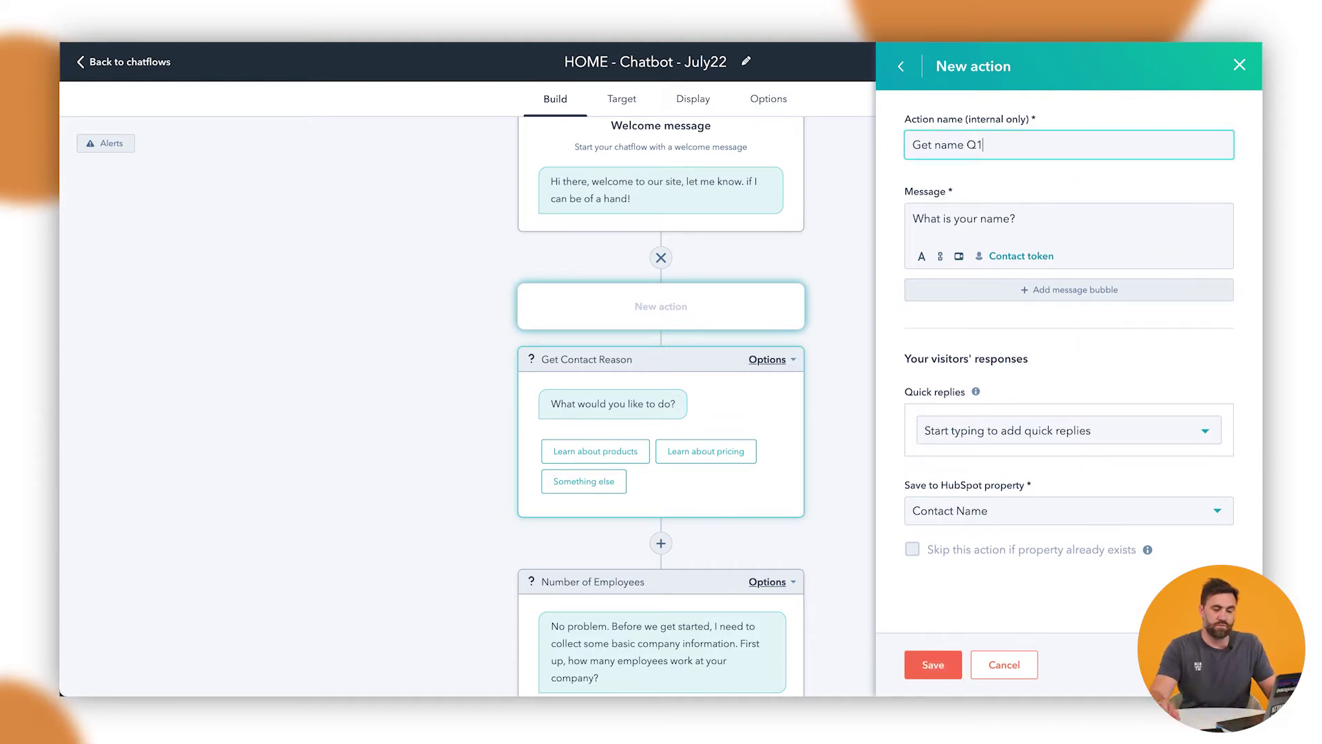
pyautogui.click(979, 434)
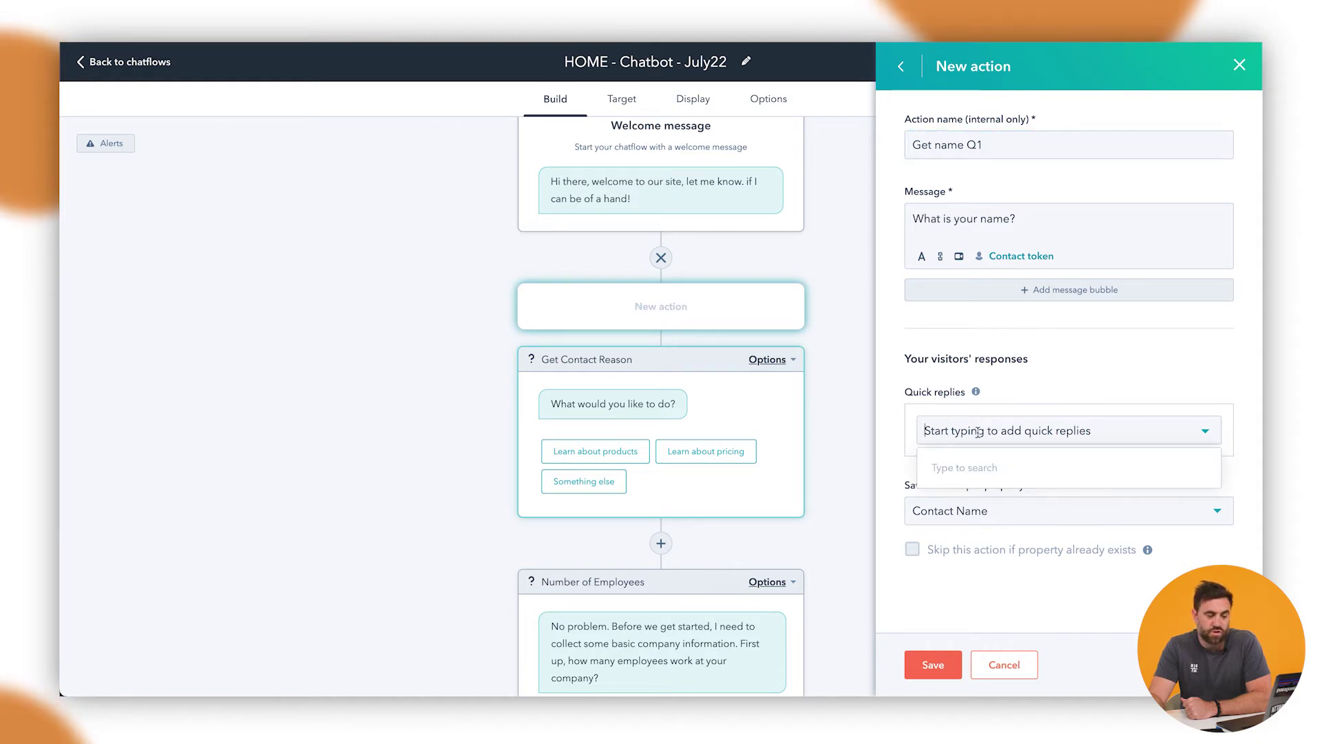
pyautogui.click(1110, 381)
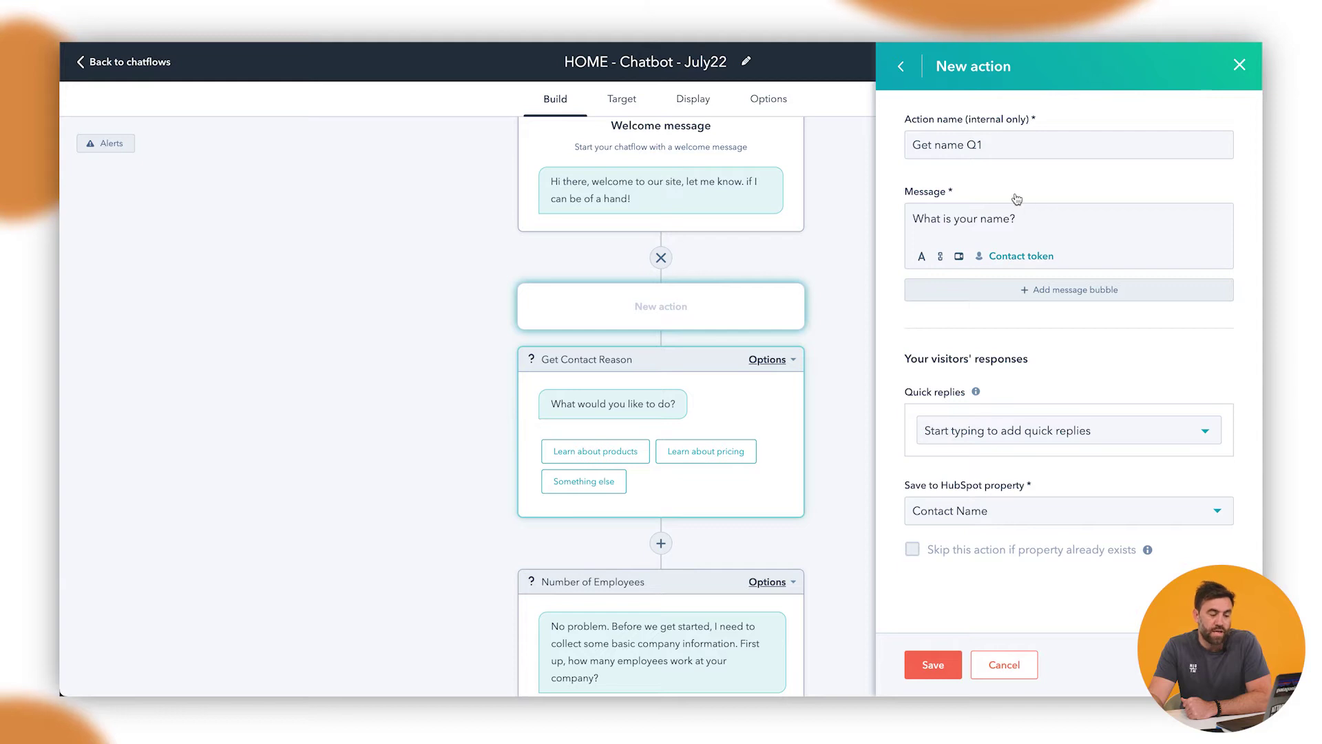
# Step: Make it ask 'What is your first name?', store answers in First name, and save
pyautogui.click(988, 213)
pyautogui.write('fist')
pyautogui.press('BackSpace')
pyautogui.press('BackSpace')
pyautogui.write('rst')
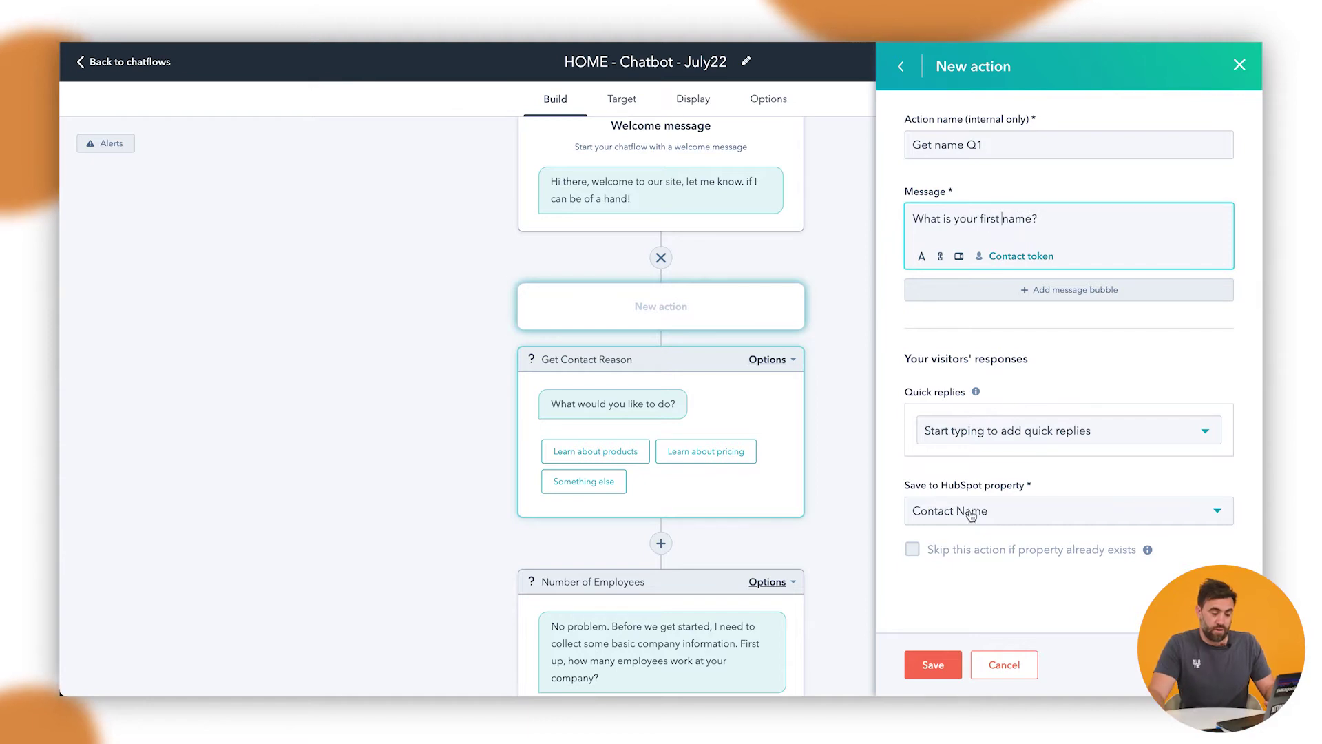
pyautogui.click(970, 509)
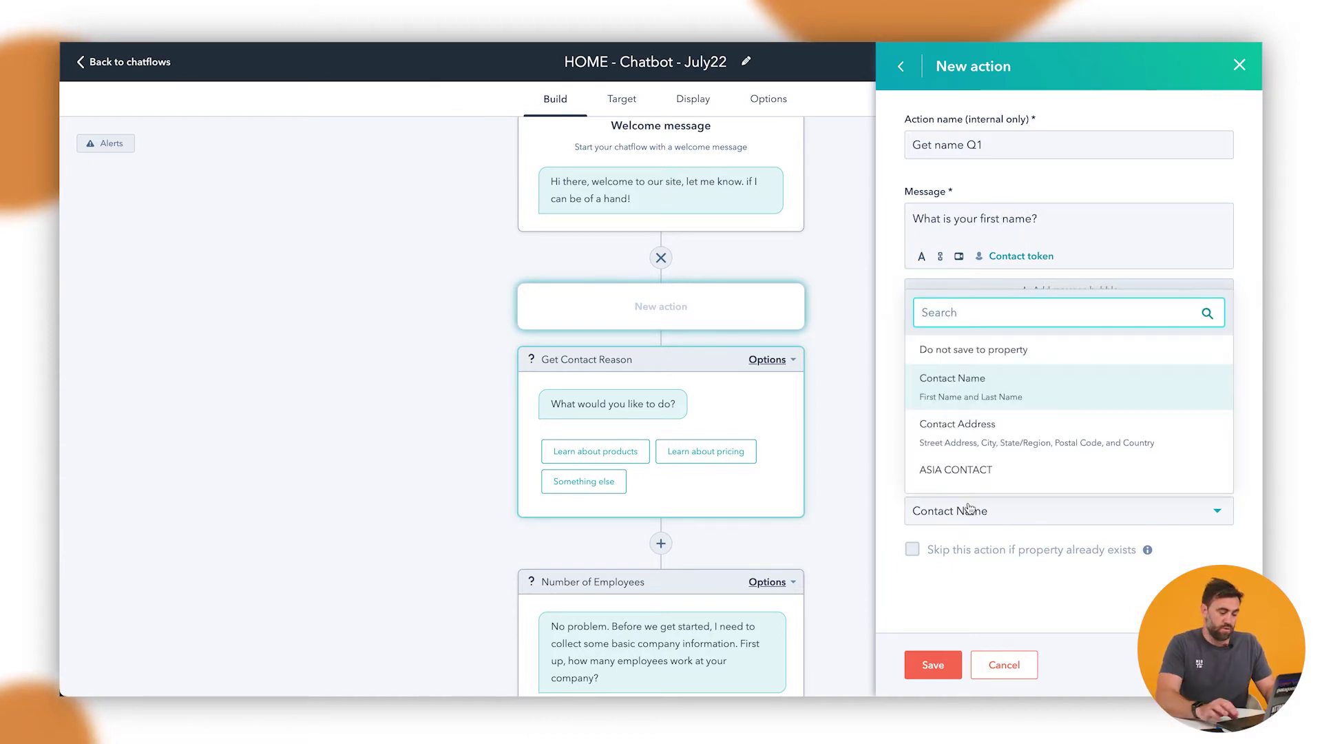
pyautogui.write('first')
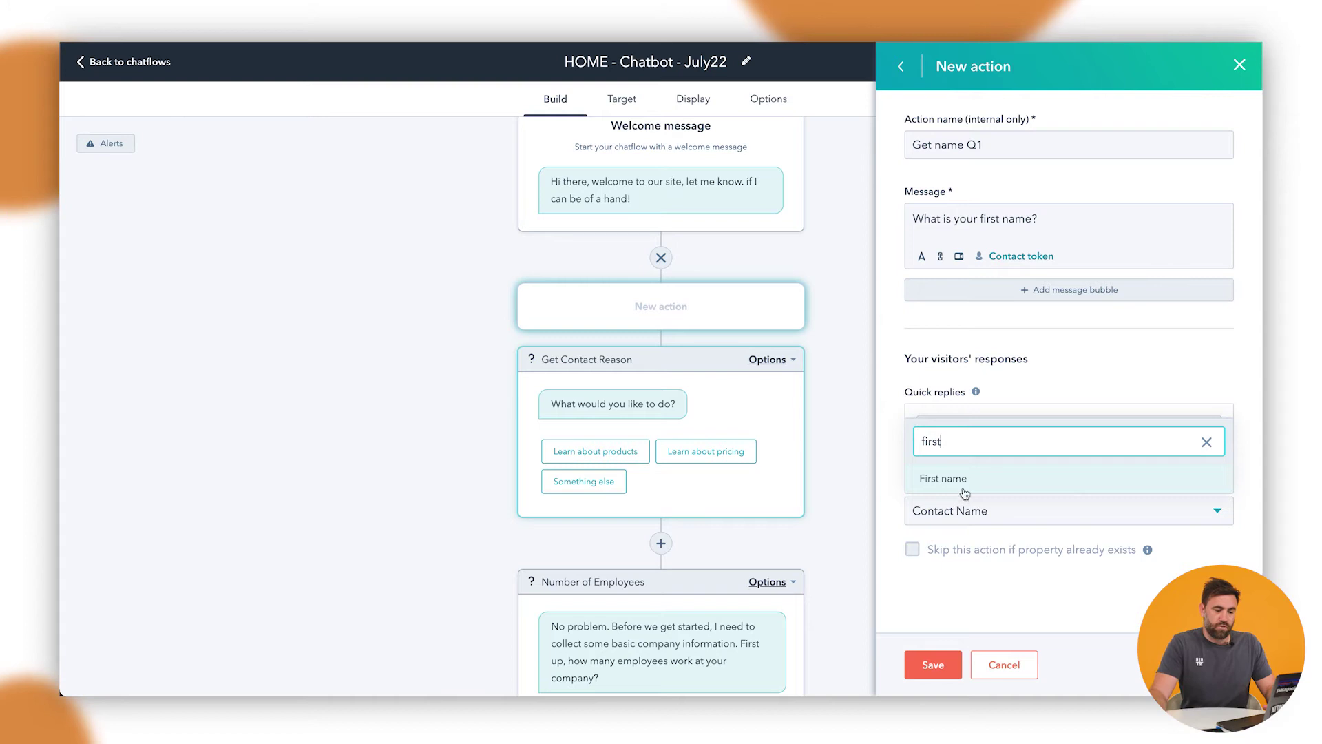
pyautogui.click(963, 480)
pyautogui.click(933, 665)
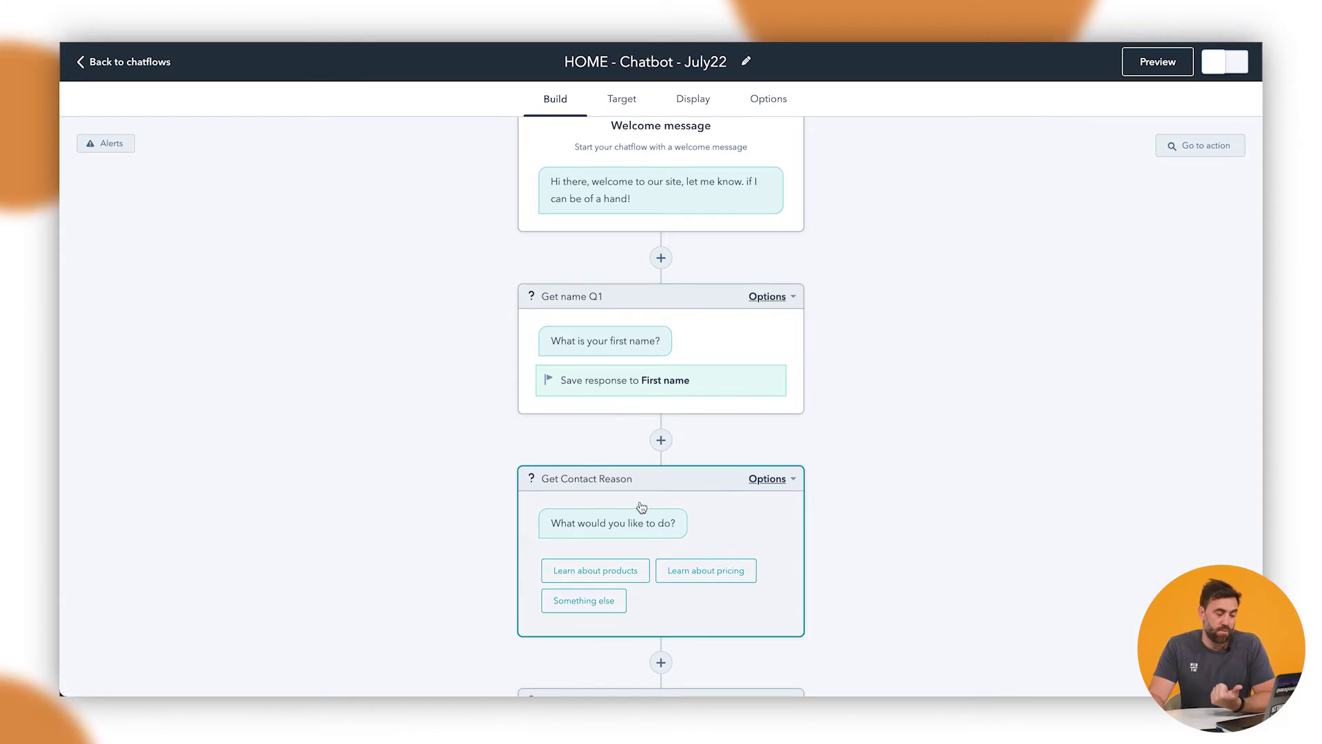
# Step: Insert a Contact First name token into the Get Contact Reason message
pyautogui.click(651, 532)
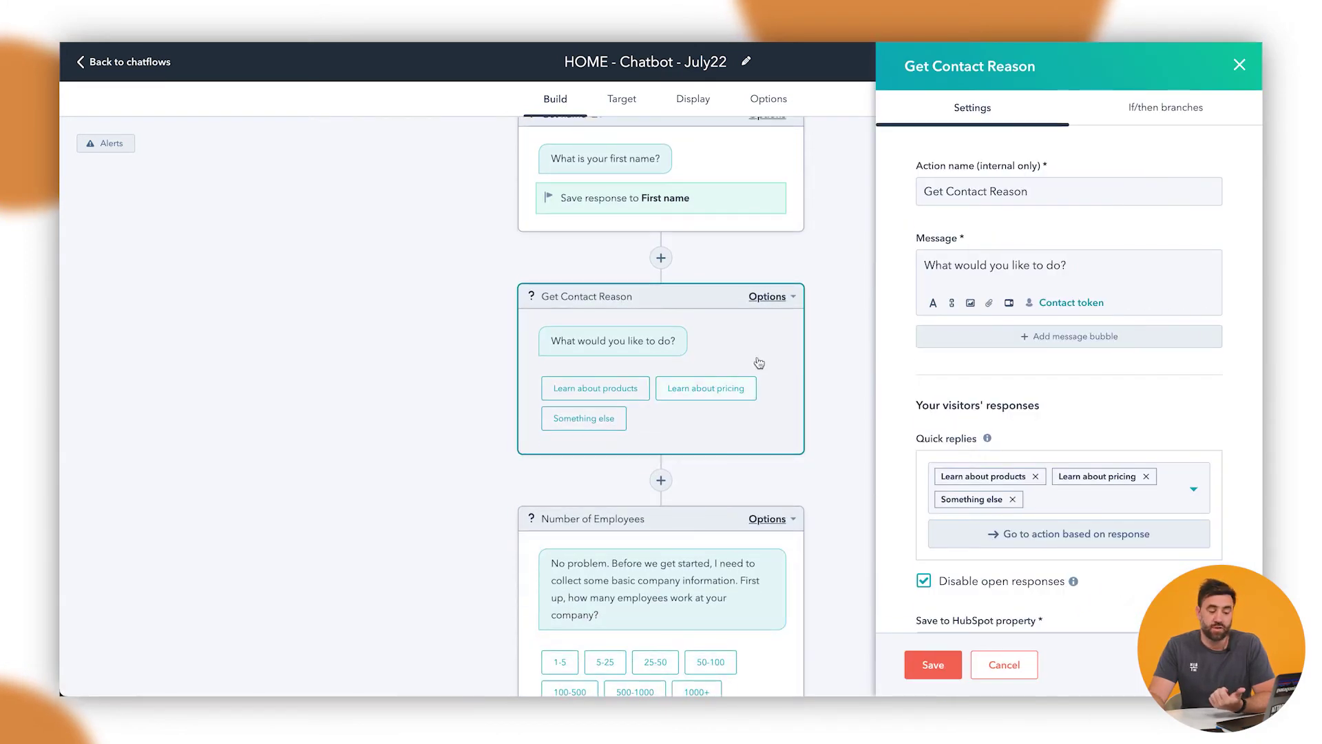
pyautogui.click(928, 264)
pyautogui.click(1060, 305)
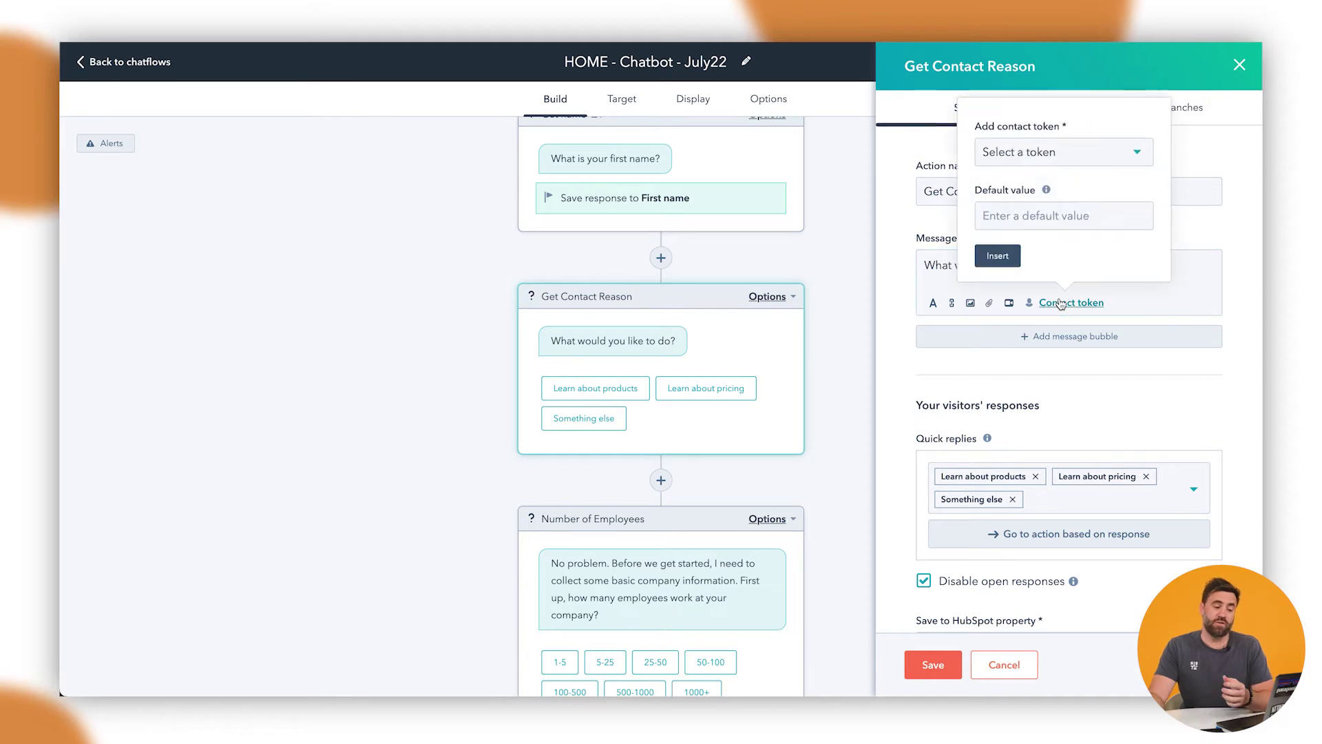
pyautogui.click(1042, 163)
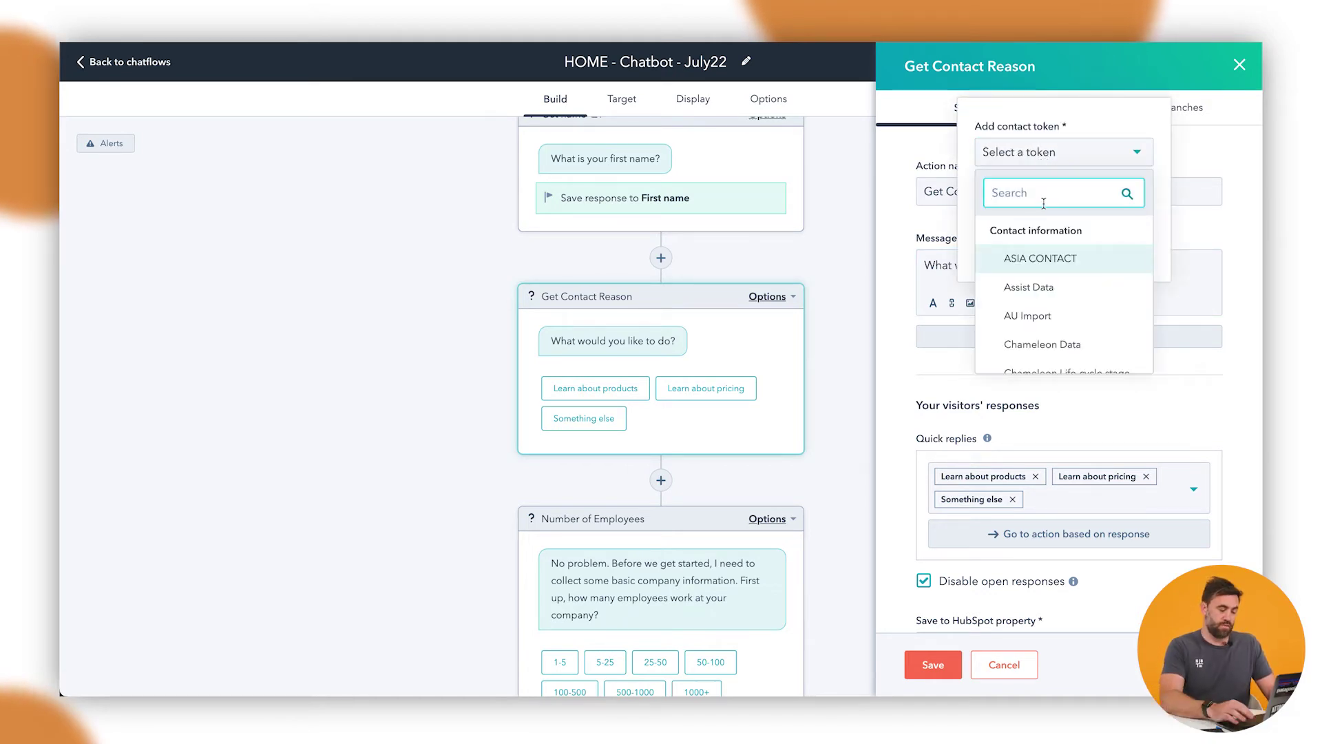
pyautogui.write('first n')
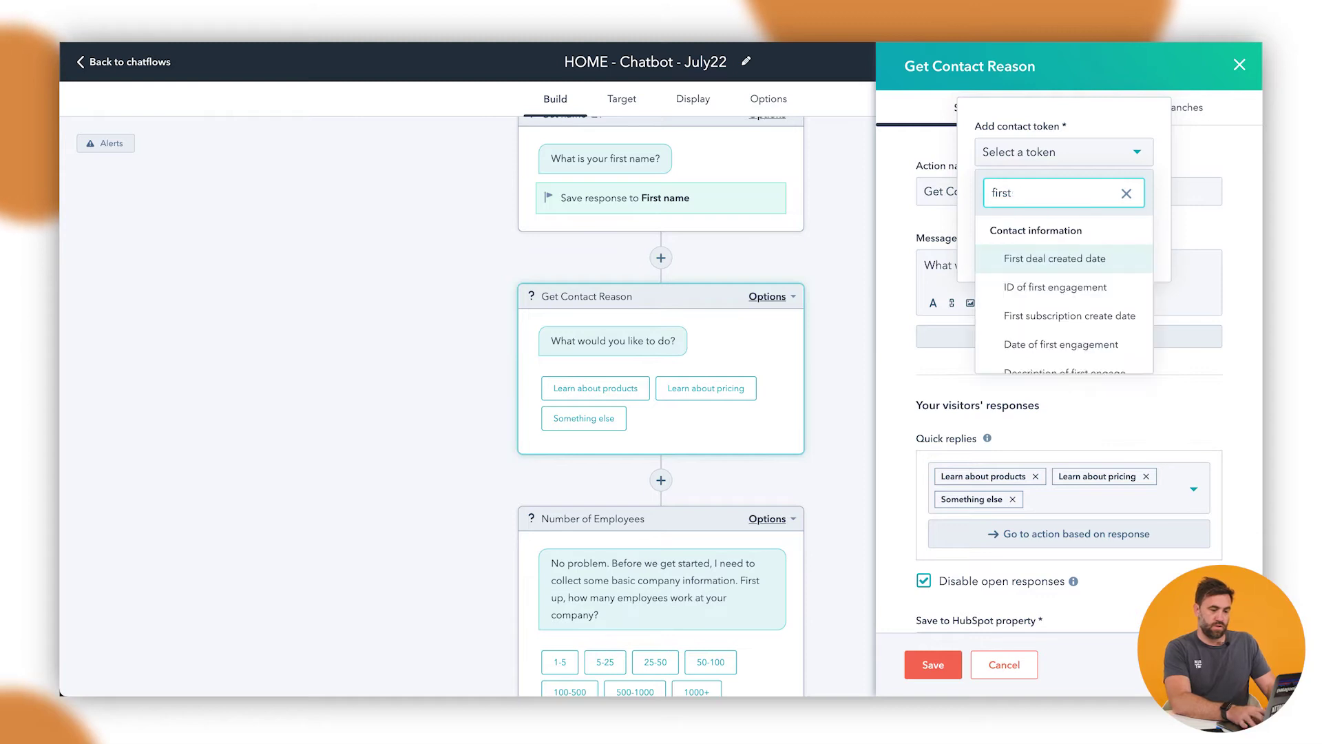
pyautogui.press('Return')
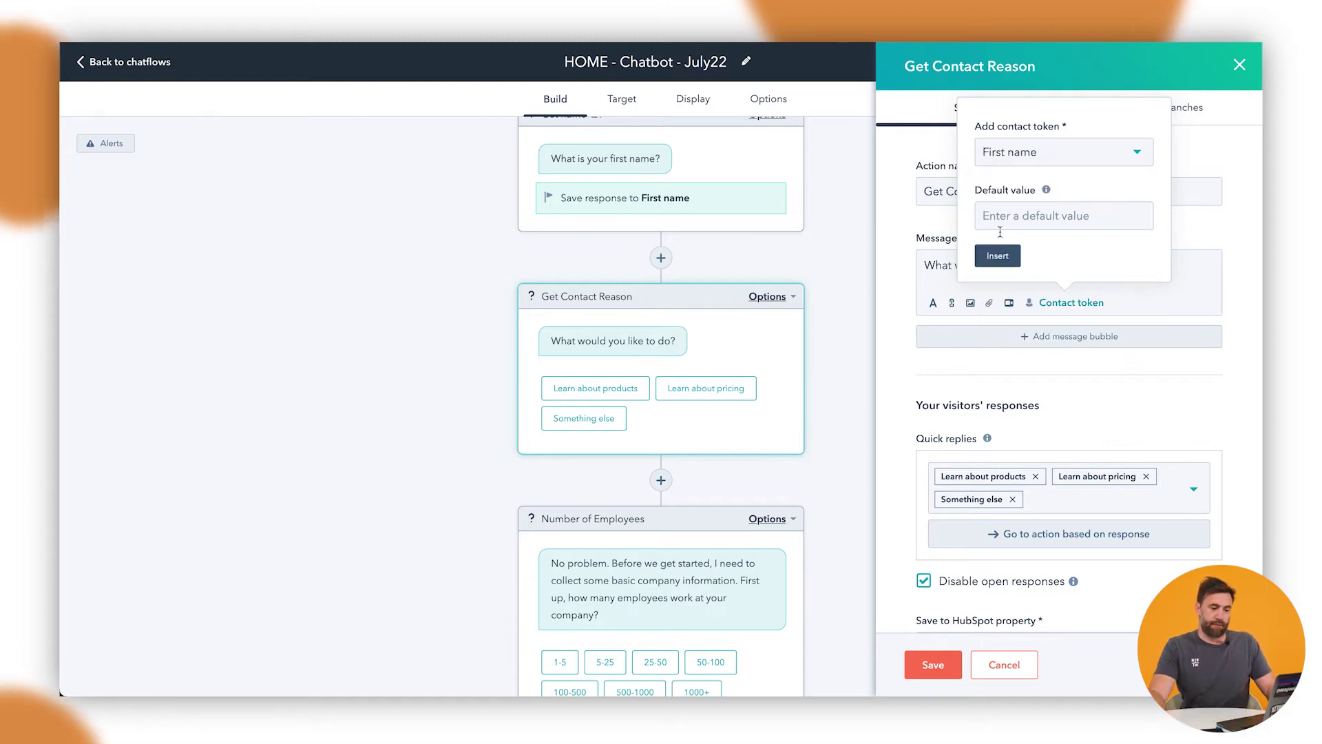
pyautogui.click(997, 256)
# Step: Add 'Nice one' before the token and a comma after it, then save
pyautogui.click(933, 268)
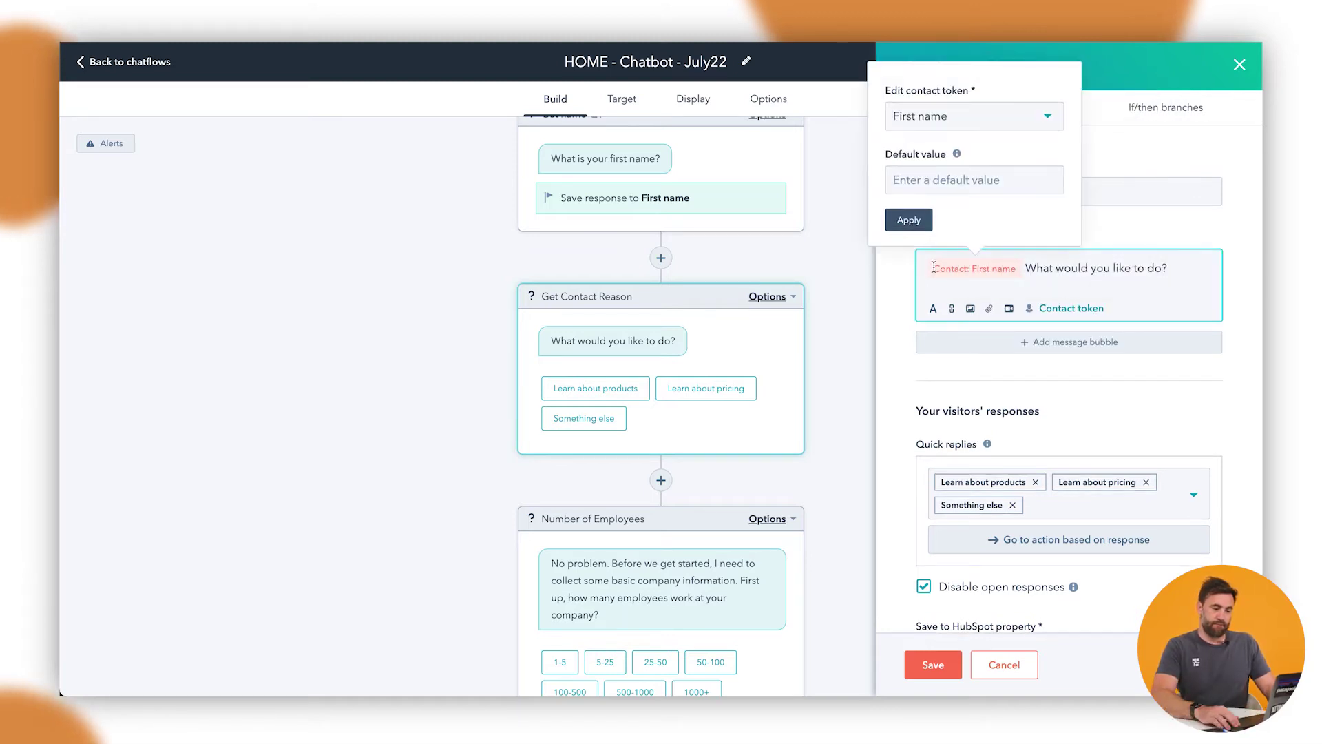
pyautogui.click(921, 268)
pyautogui.write('Nice one')
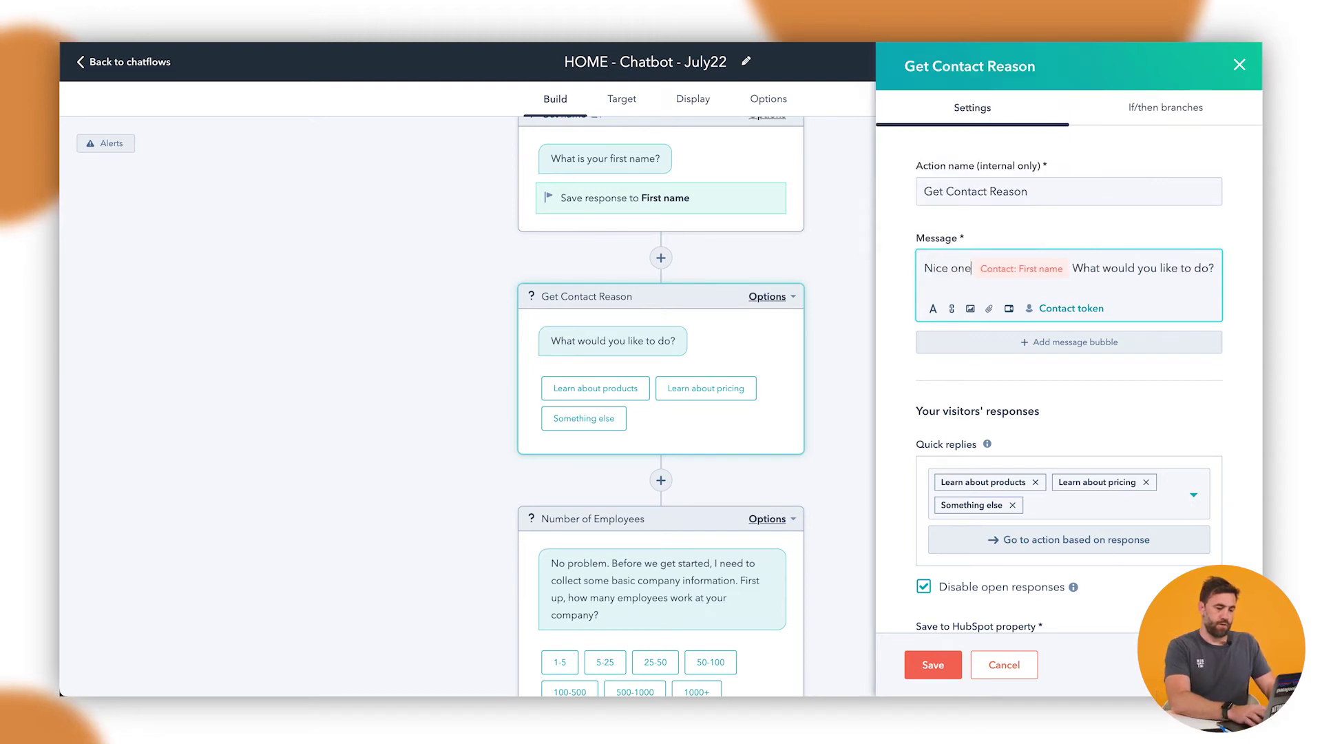
pyautogui.click(1075, 268)
pyautogui.write(',')
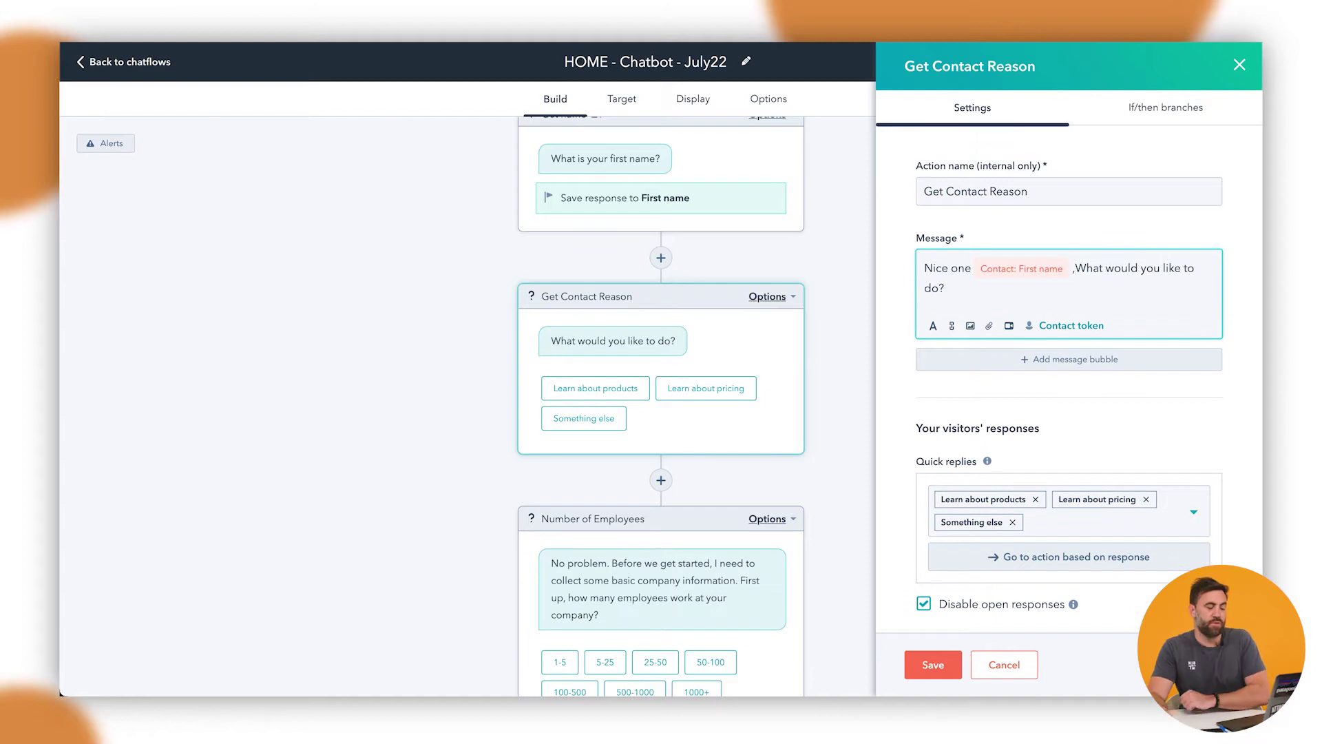
pyautogui.scroll(1, 685, 198)
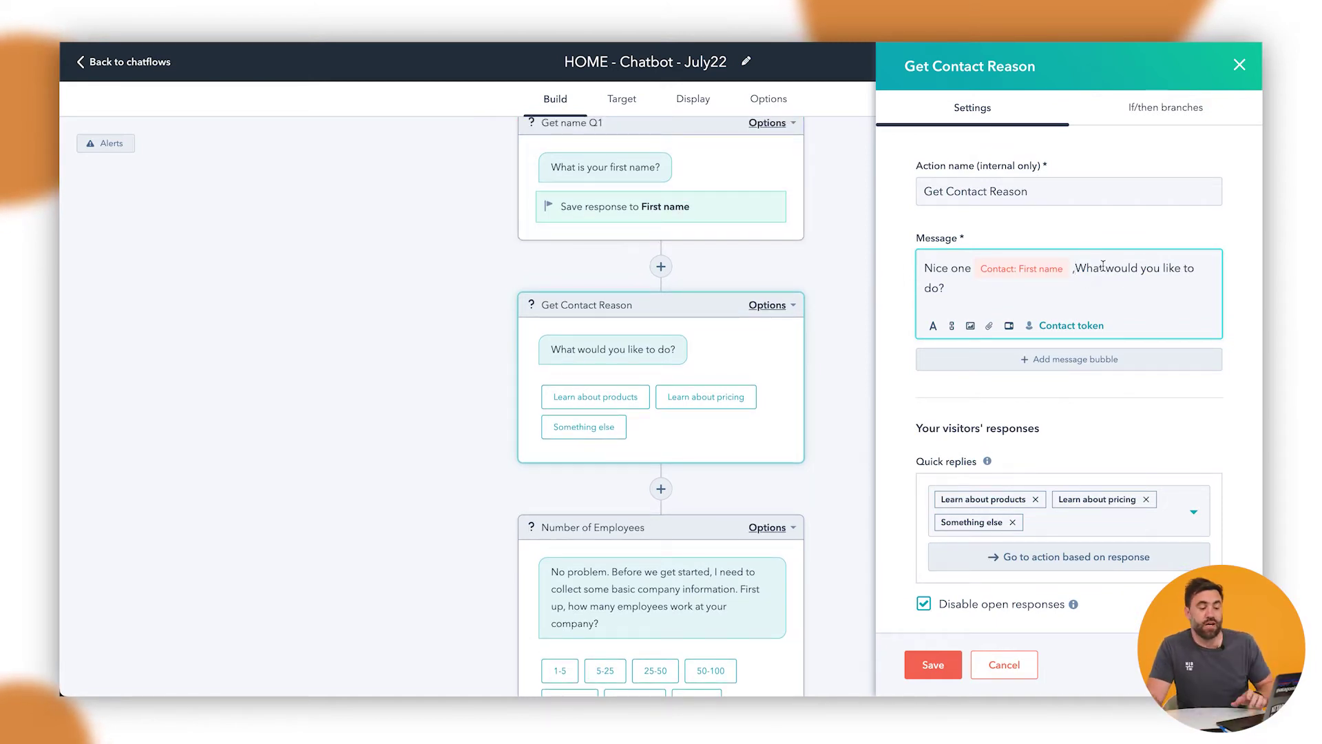
pyautogui.click(1074, 268)
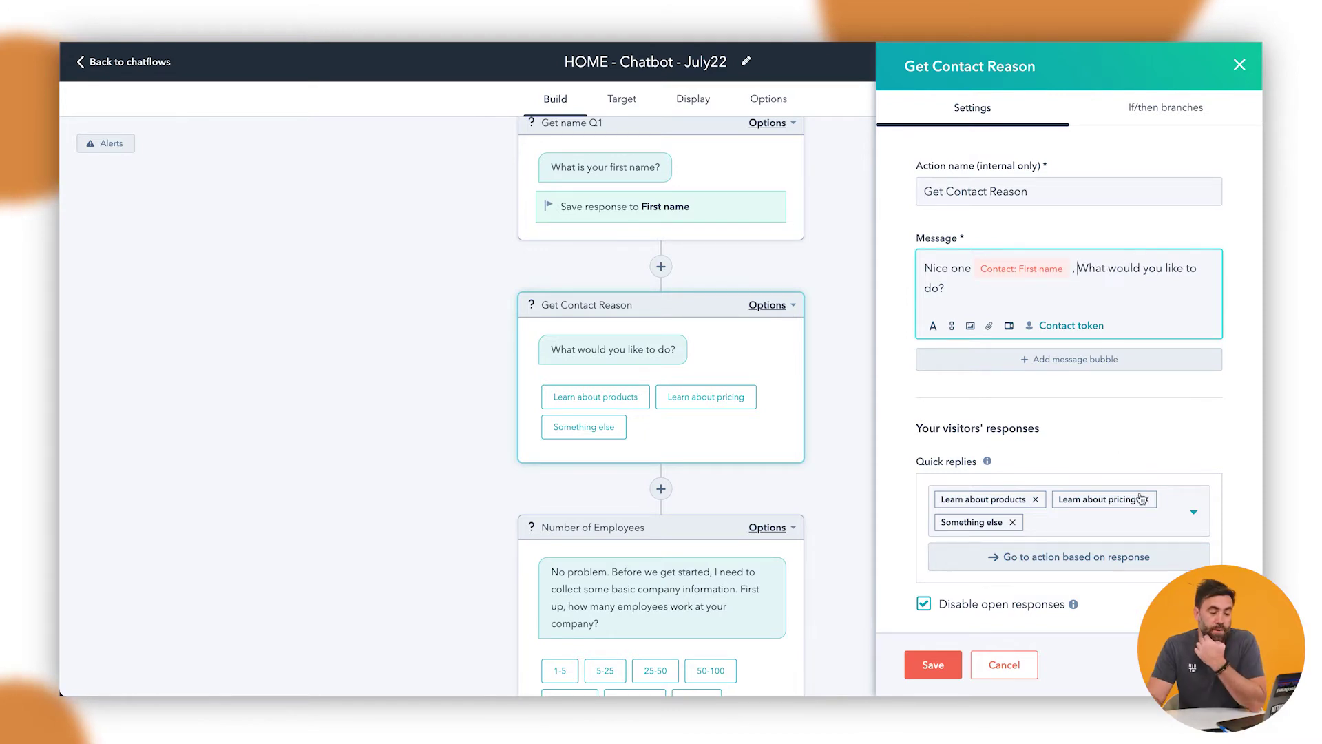
pyautogui.scroll(-1, 1157, 499)
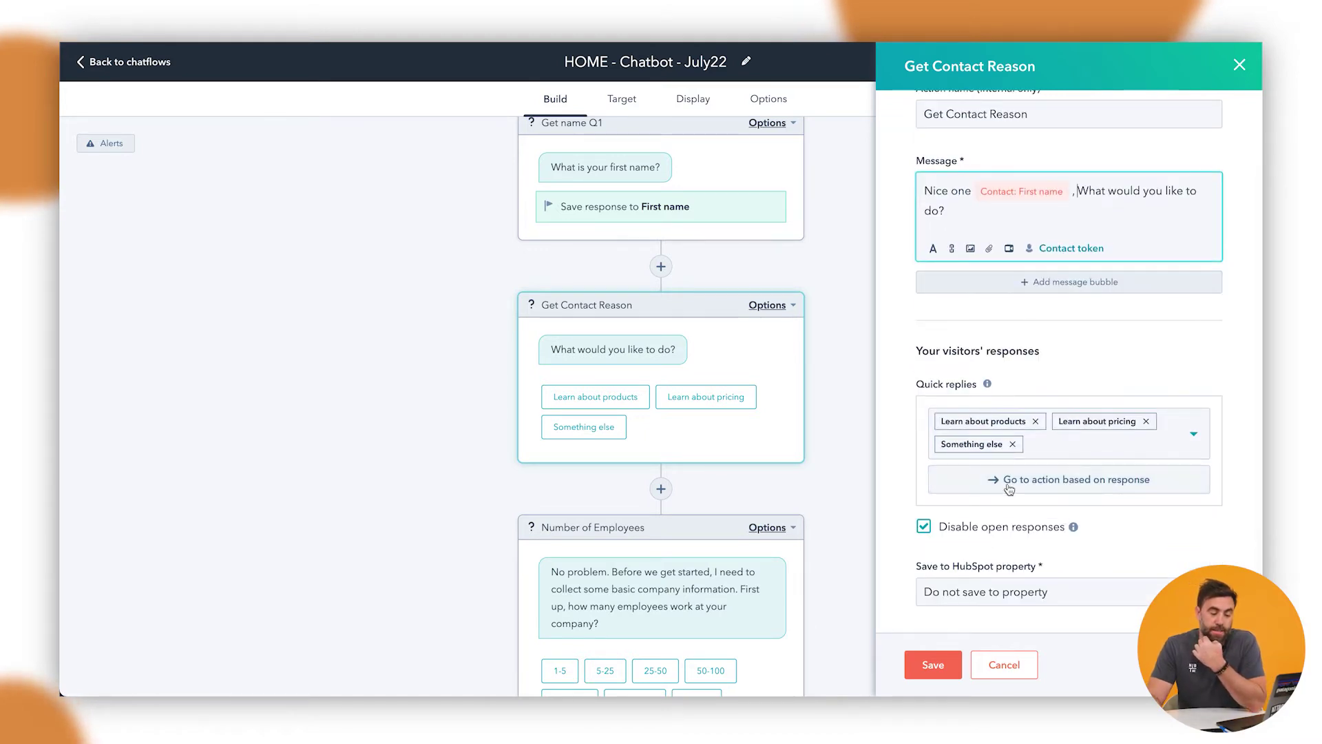
pyautogui.click(935, 663)
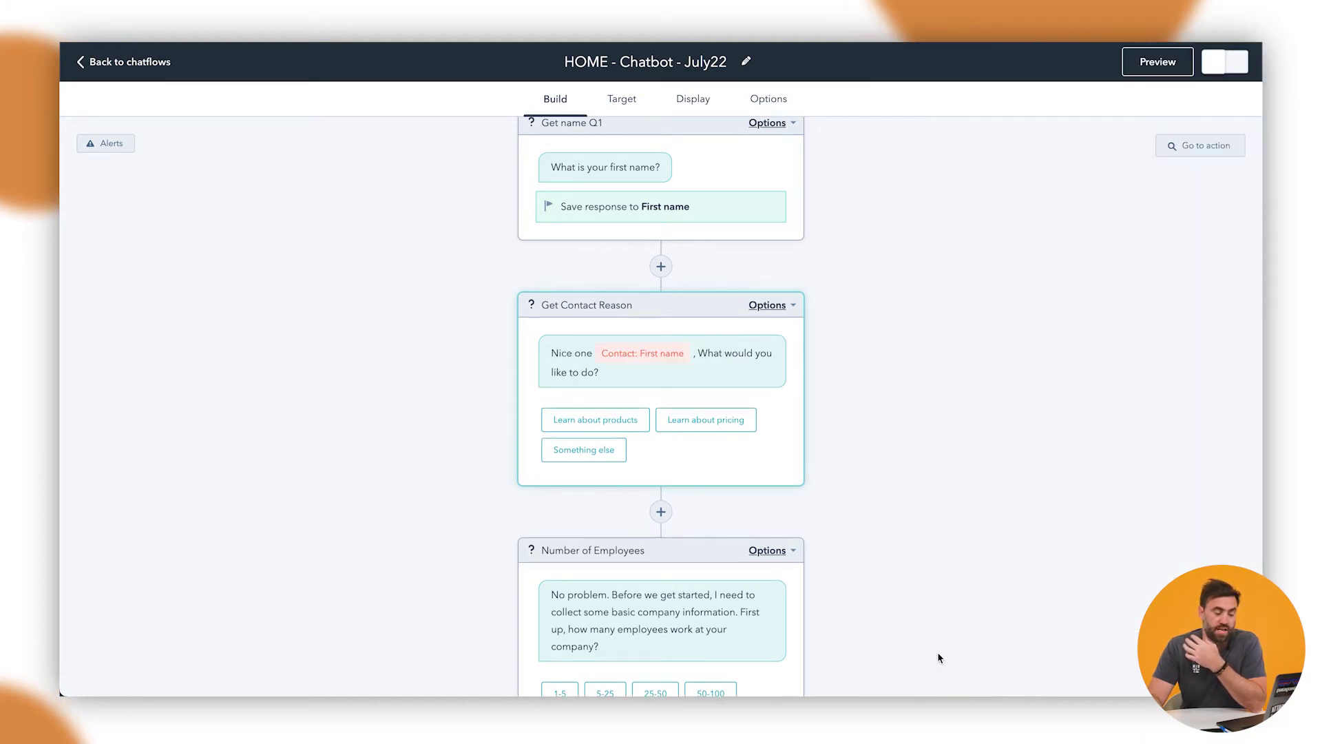
# Step: Review the Number of Employees question's settings and close them unchanged
pyautogui.scroll(-3, 730, 430)
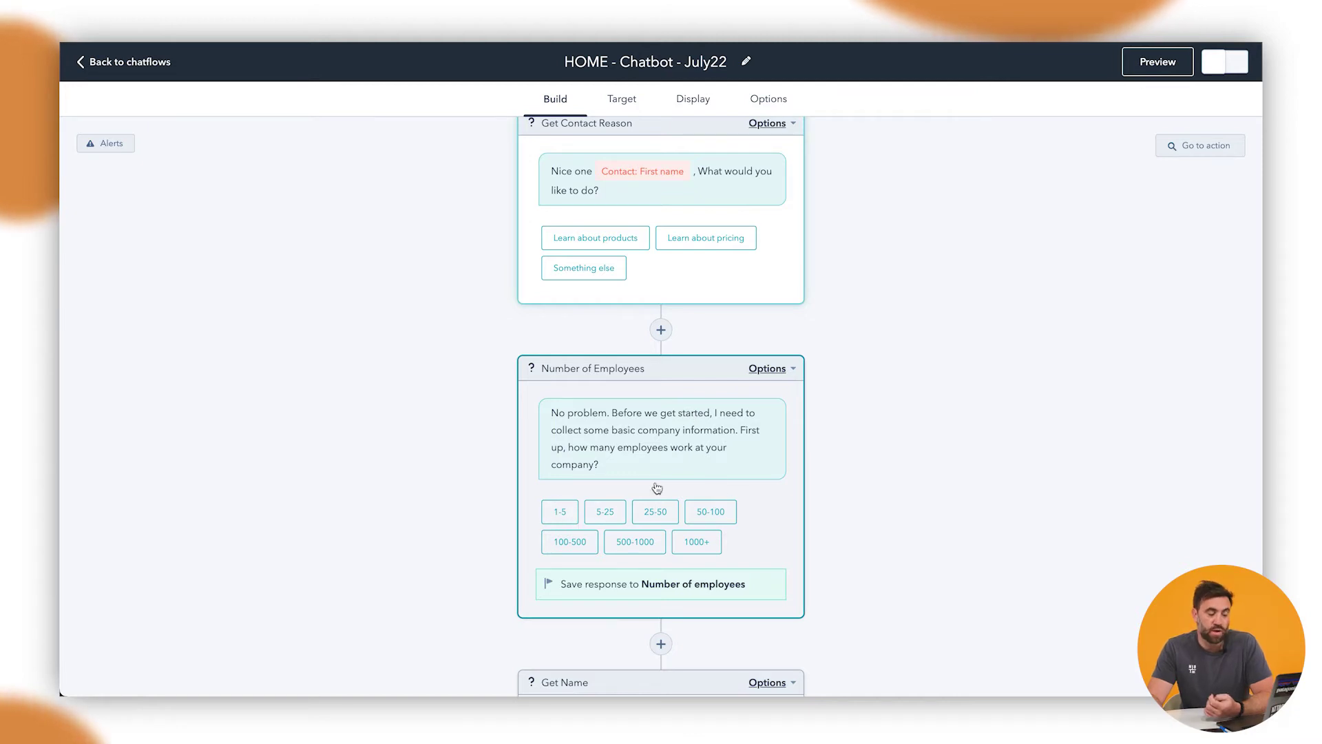
pyautogui.click(683, 459)
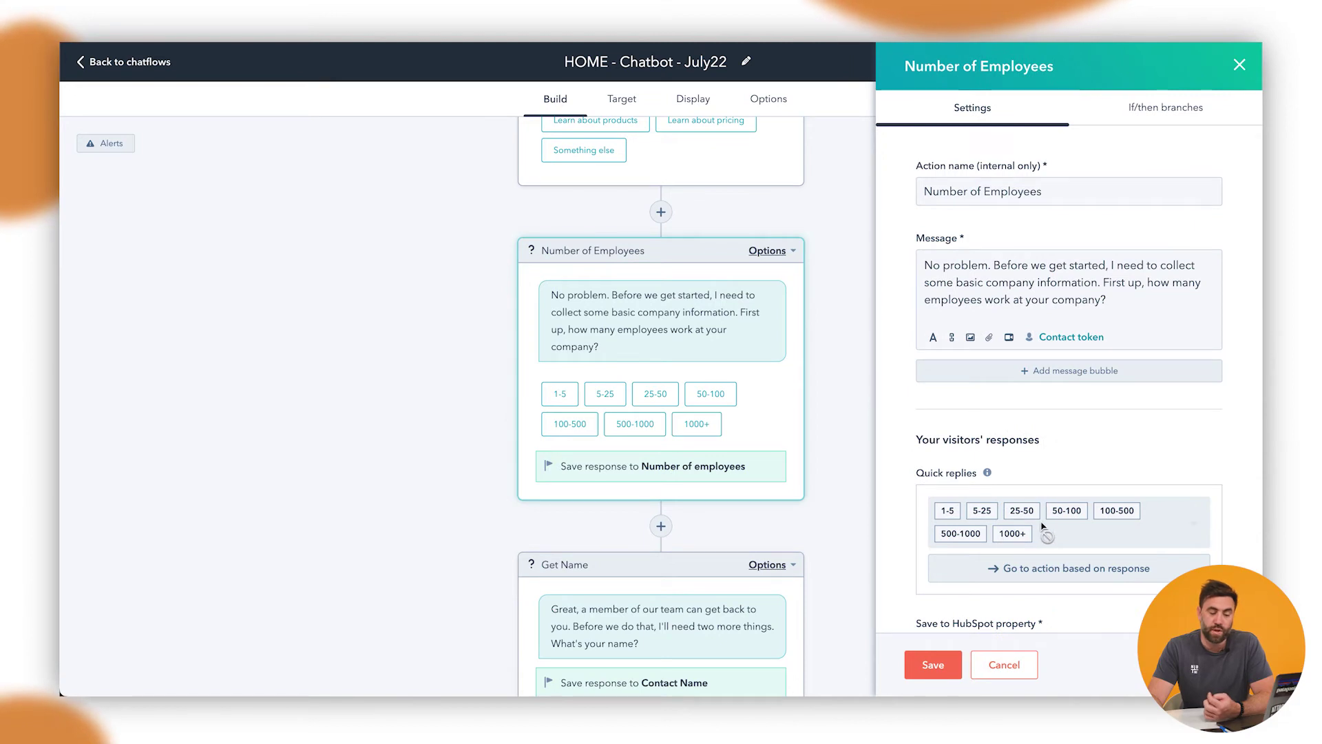
pyautogui.scroll(-1, 1033, 530)
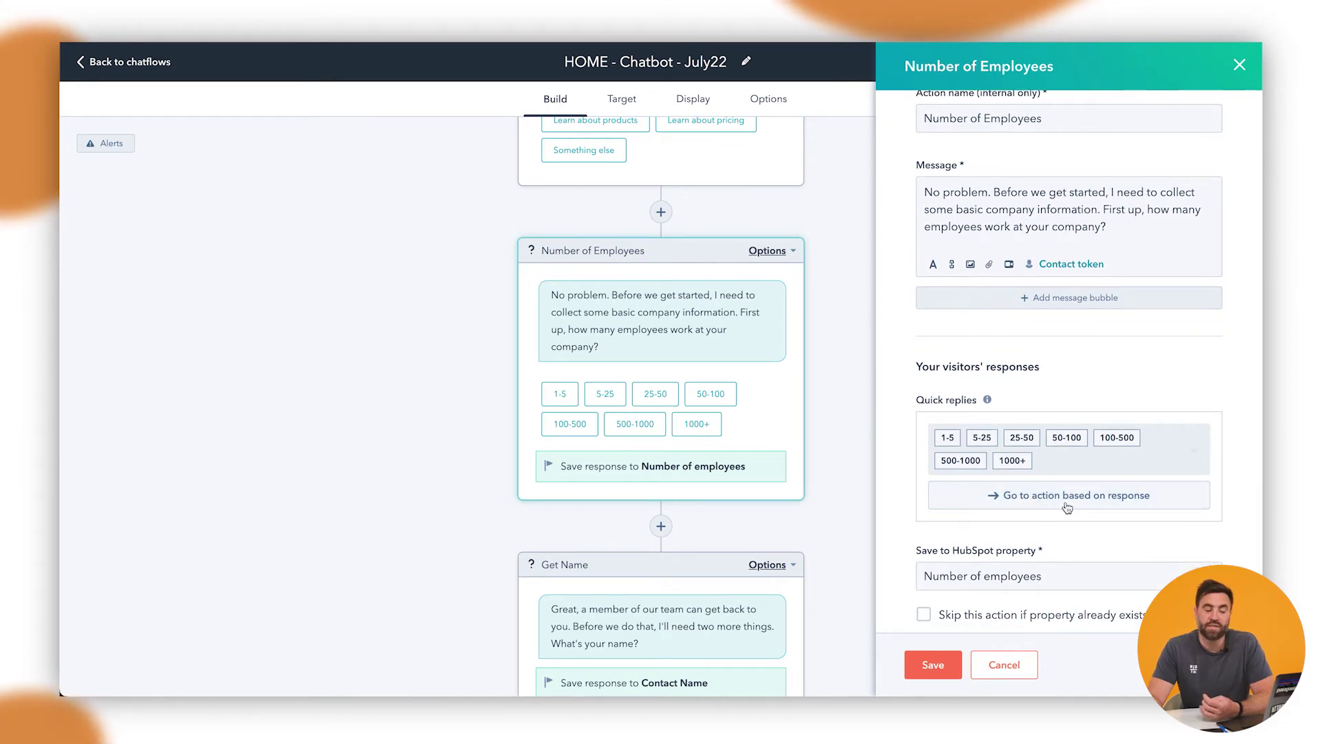
pyautogui.click(1239, 65)
pyautogui.scroll(-2, 652, 520)
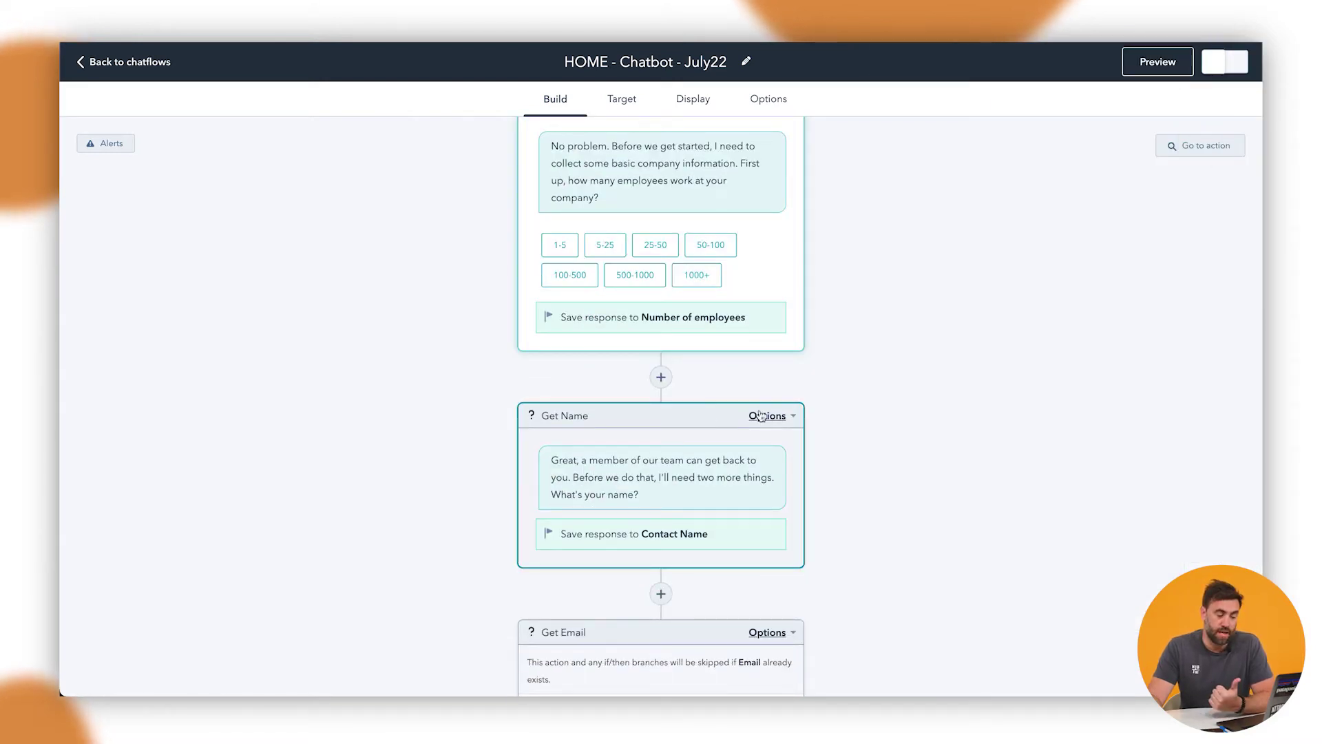
# Step: Delete the Get Name question, then reopen Get Contact Reason settings after reviewing the flow
pyautogui.click(736, 517)
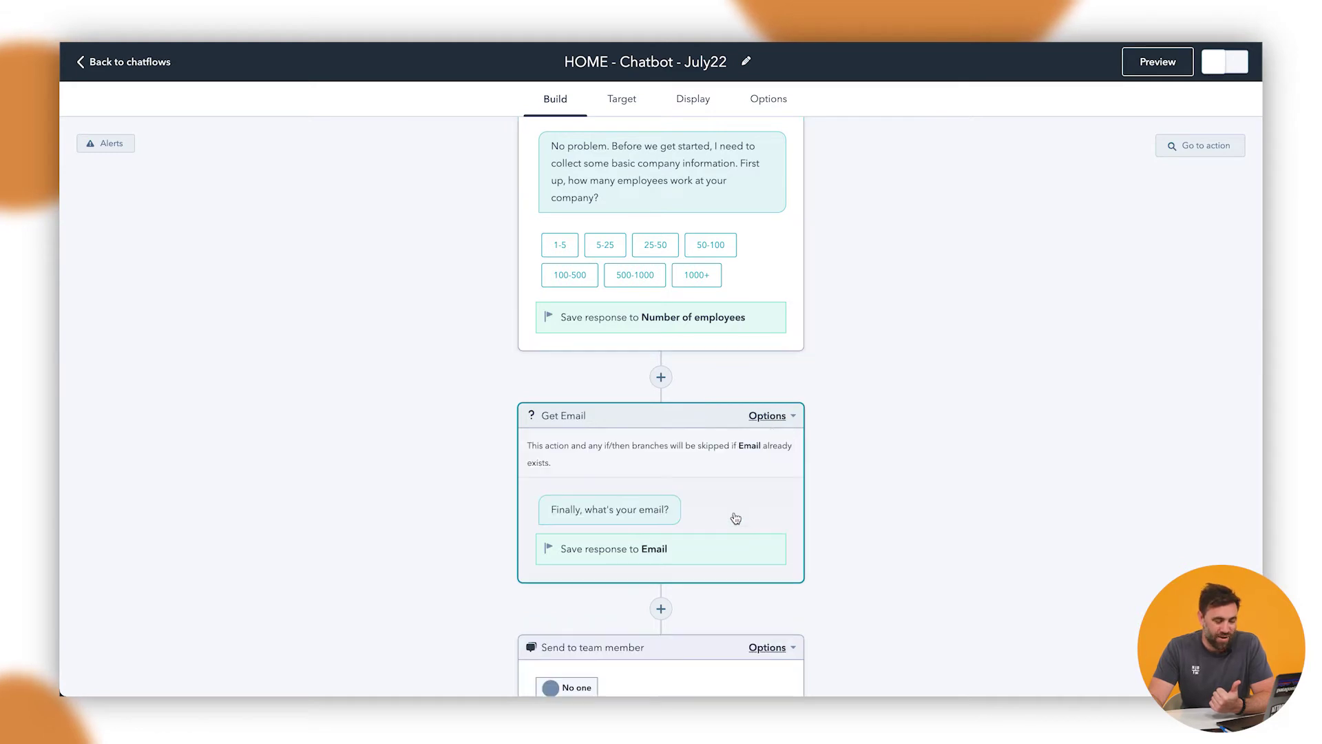
pyautogui.scroll(-1, 688, 472)
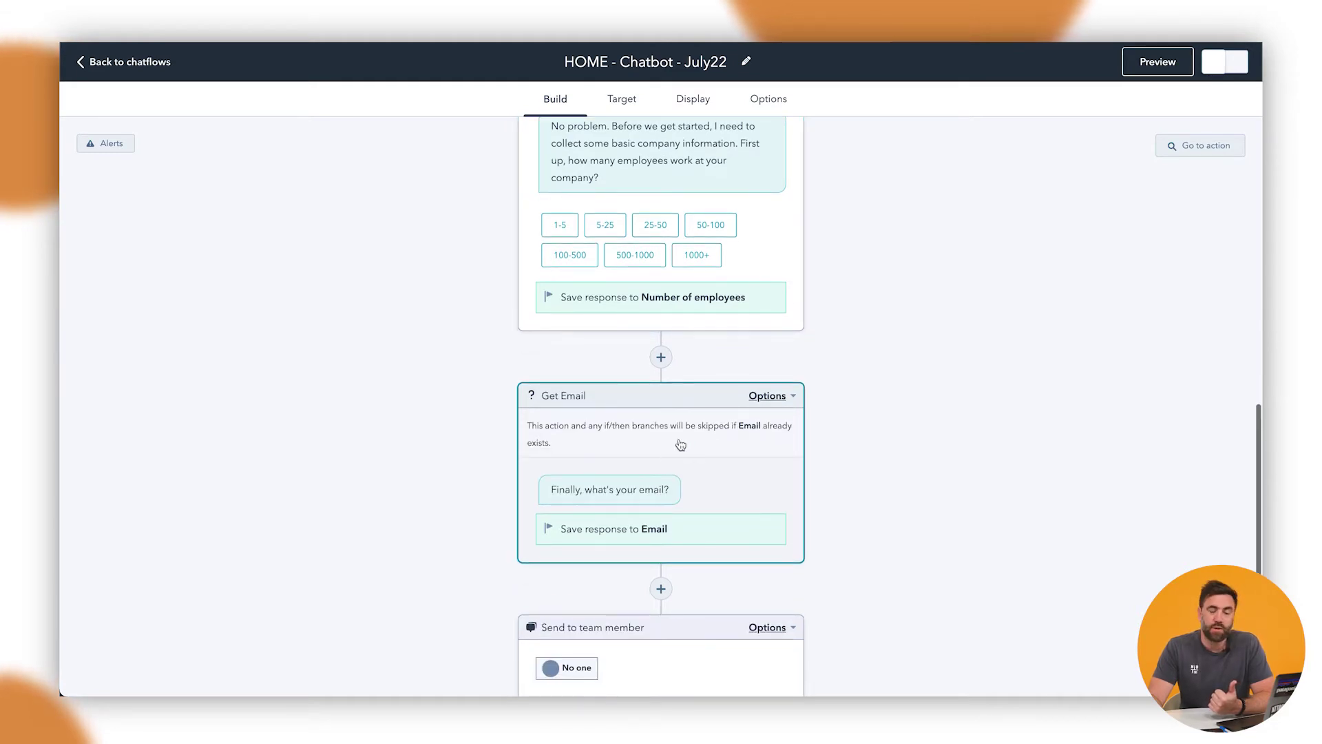
pyautogui.scroll(-1, 650, 482)
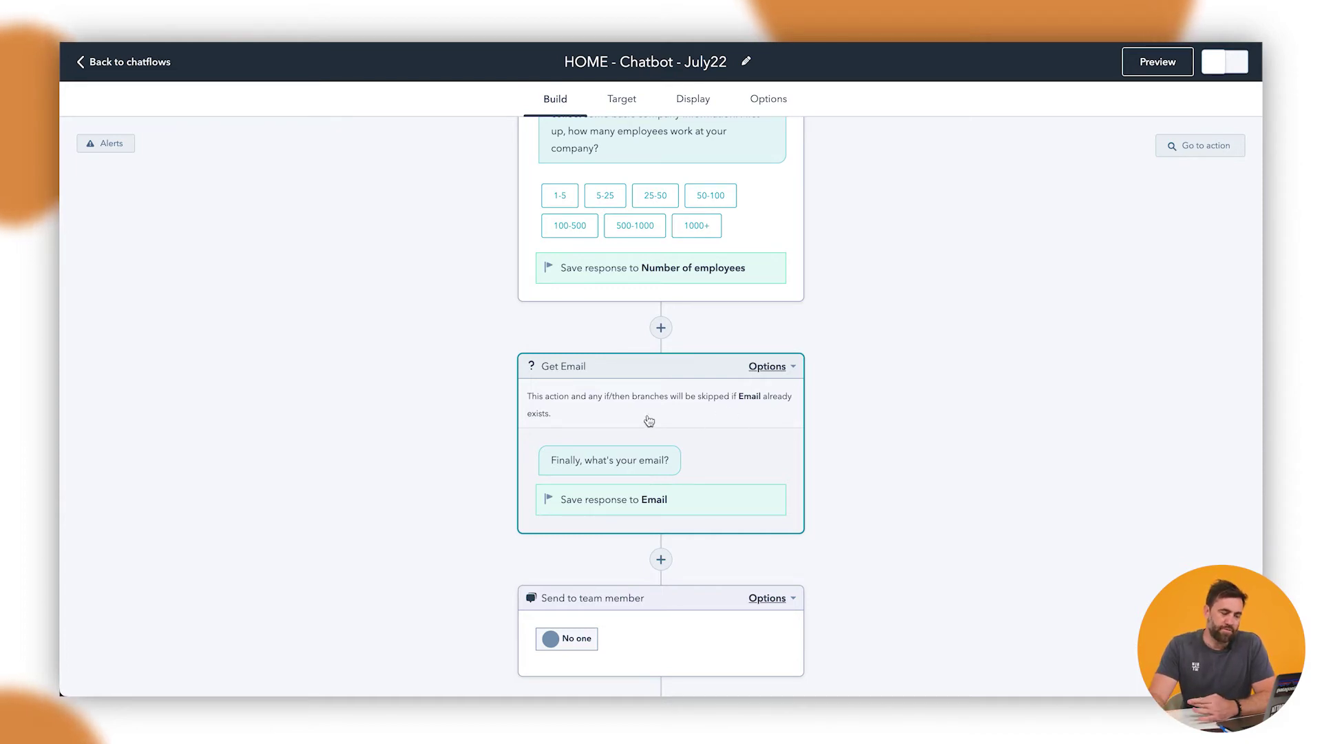
pyautogui.scroll(-3, 667, 575)
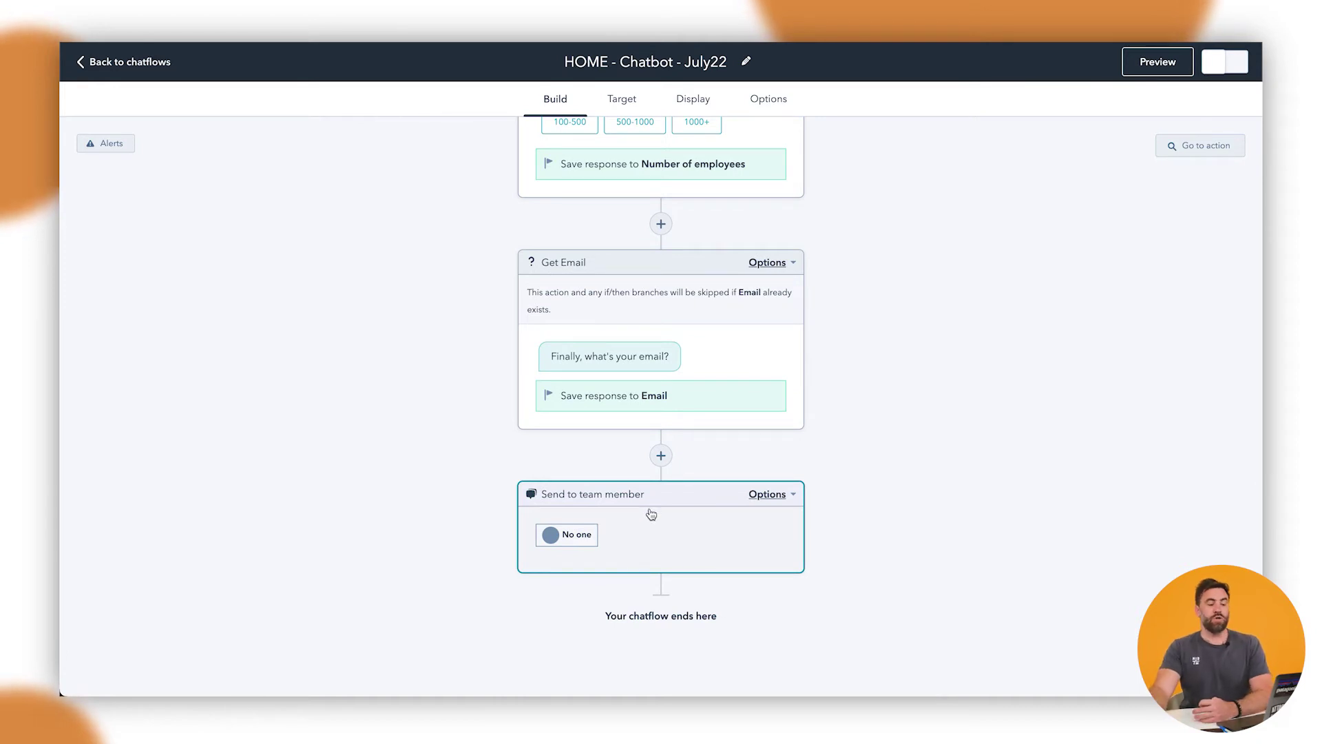
pyautogui.scroll(7, 646, 552)
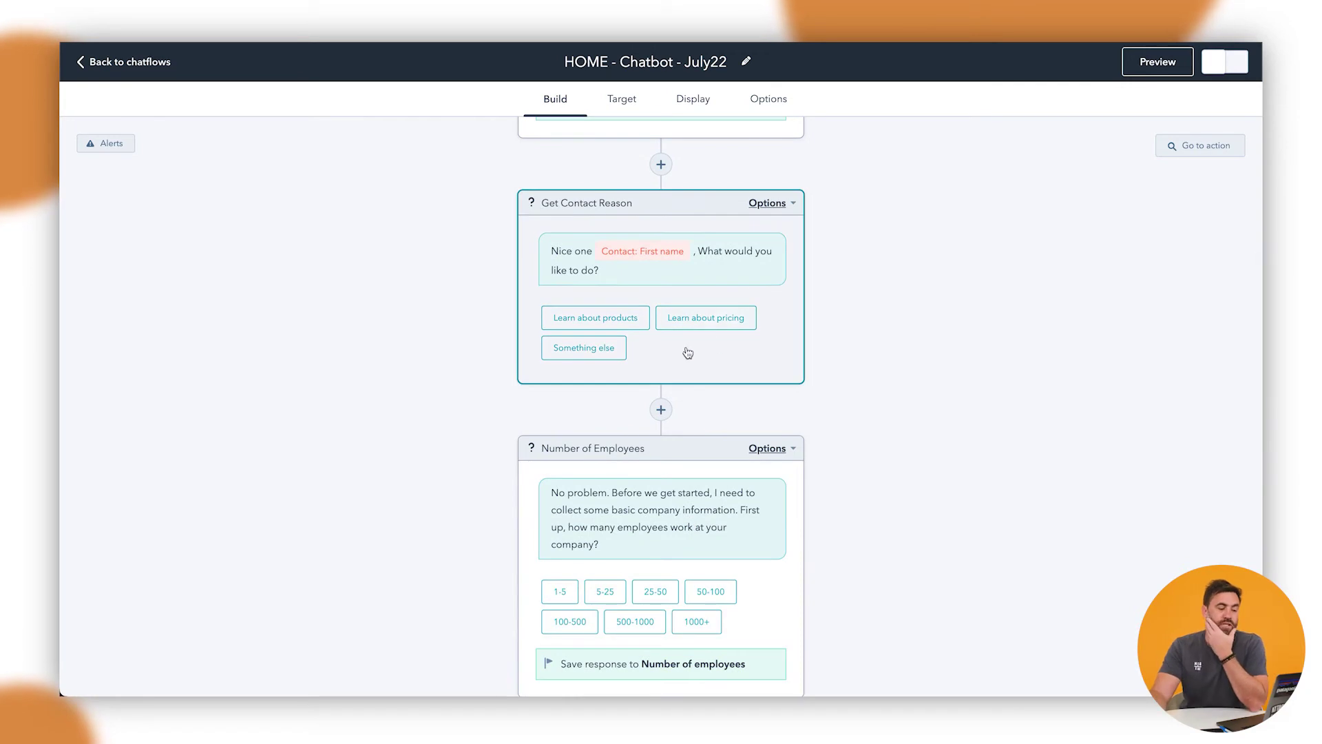
pyautogui.click(684, 331)
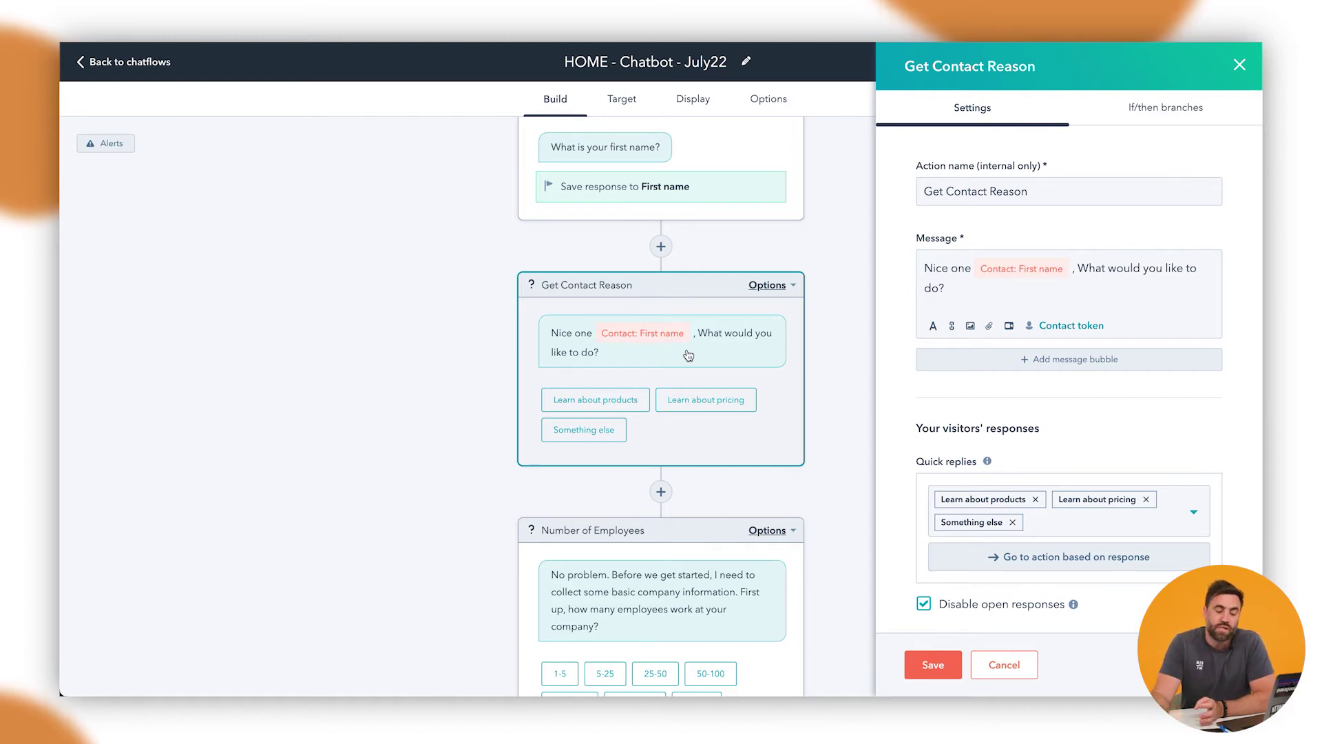
# Step: Add If/then branching and send Learn about pricing replies to a new action
pyautogui.click(1057, 559)
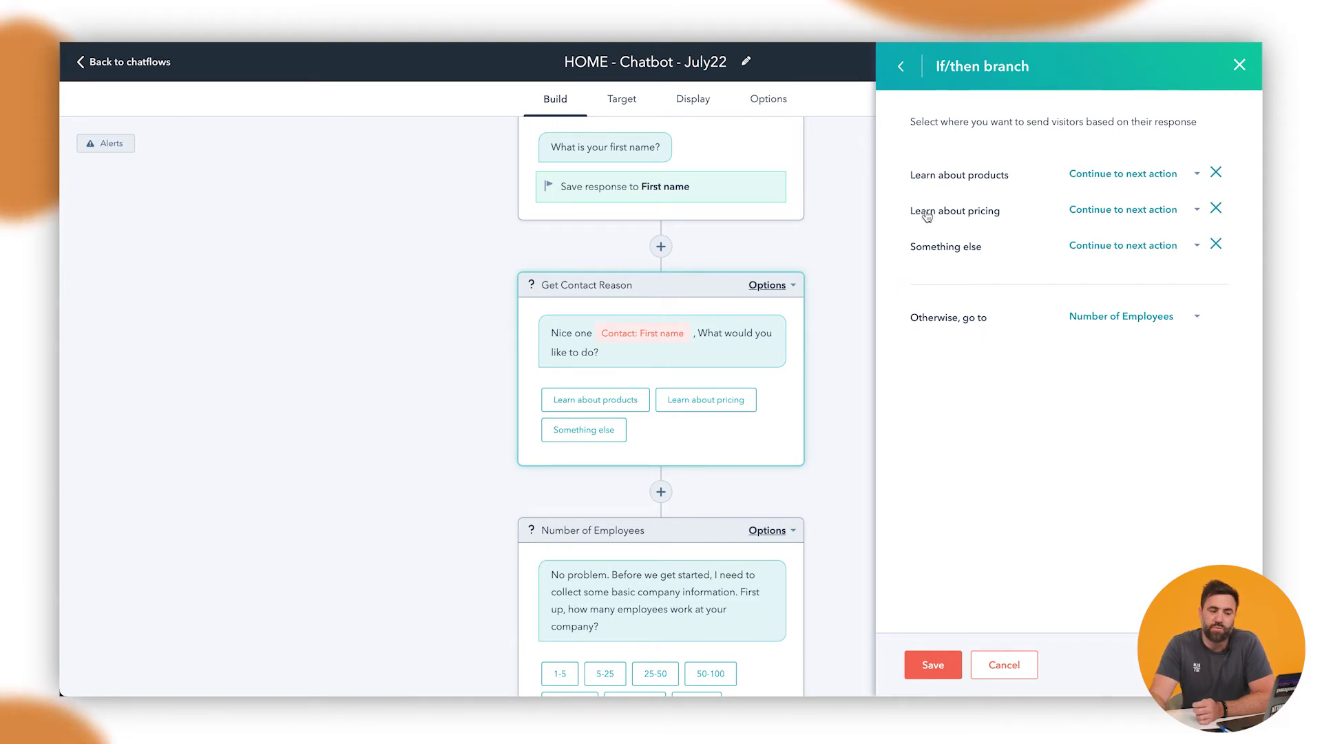
pyautogui.click(1098, 210)
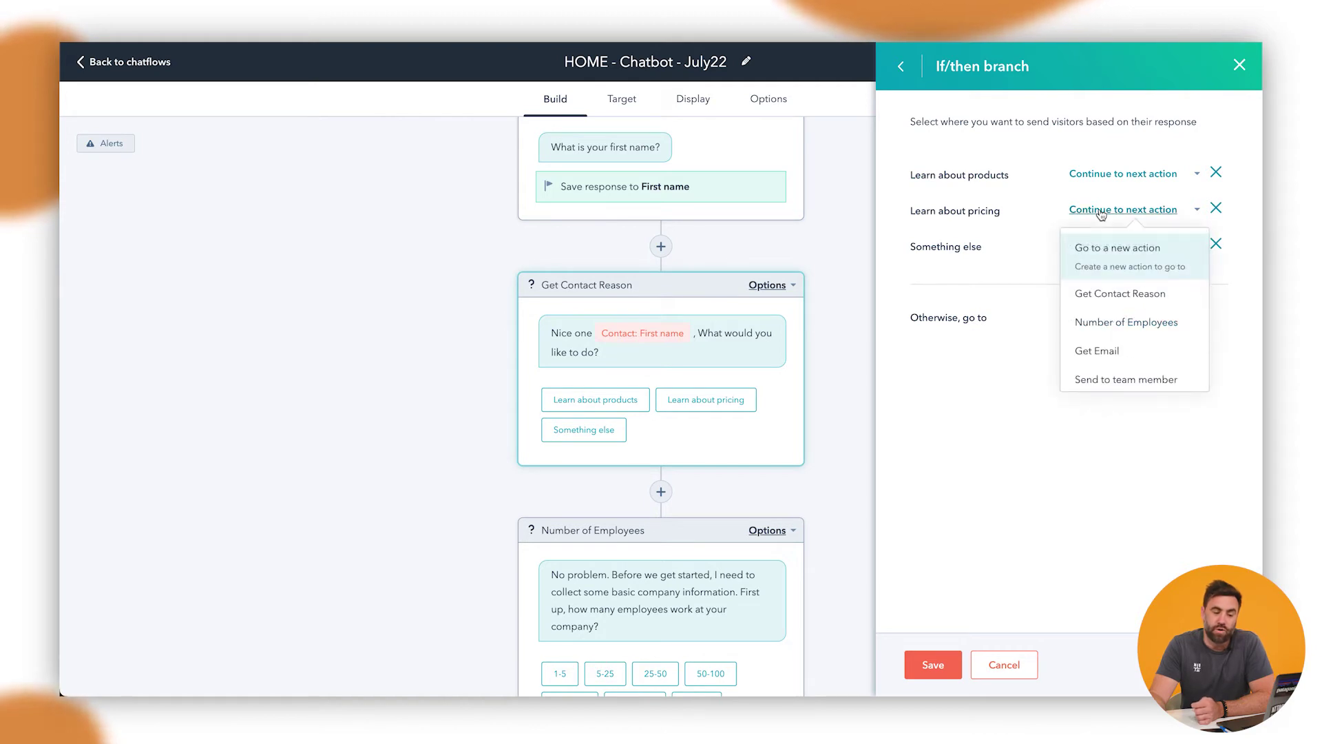
pyautogui.scroll(-1, 1111, 279)
pyautogui.scroll(1, 1116, 283)
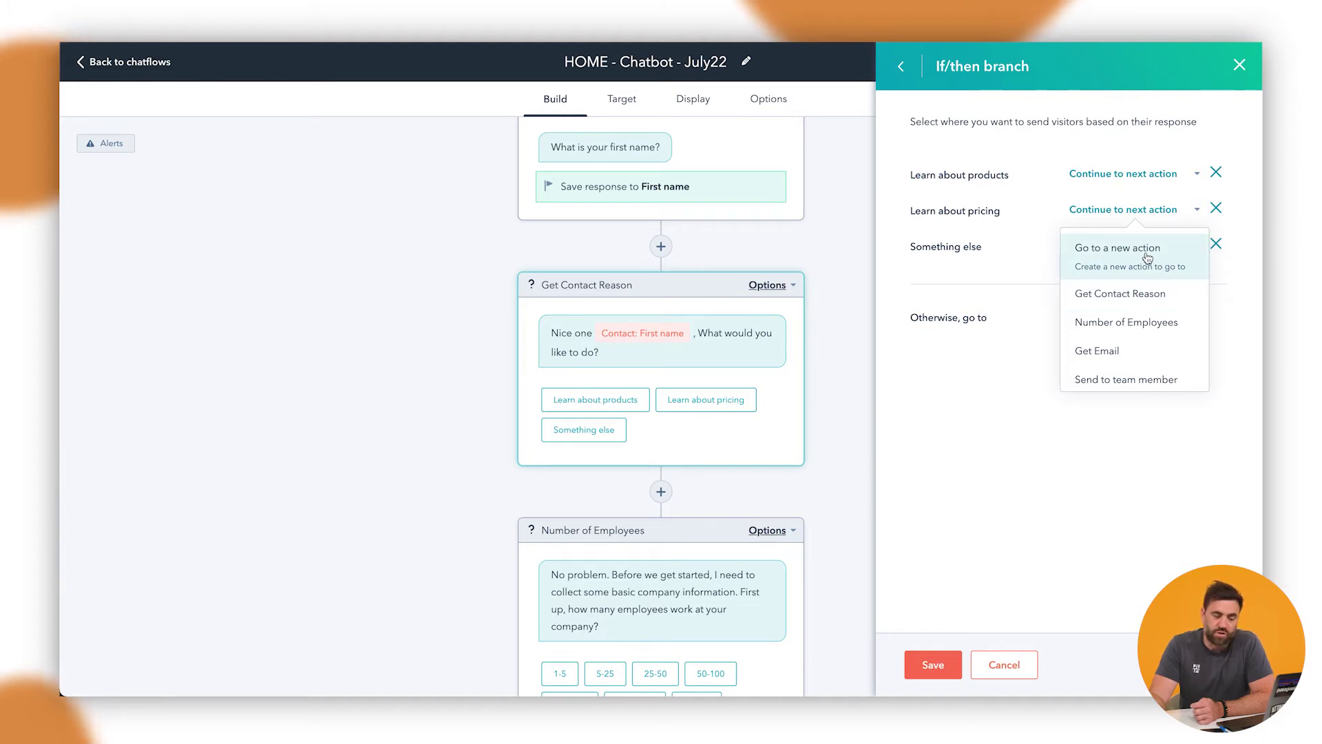
pyautogui.click(1147, 258)
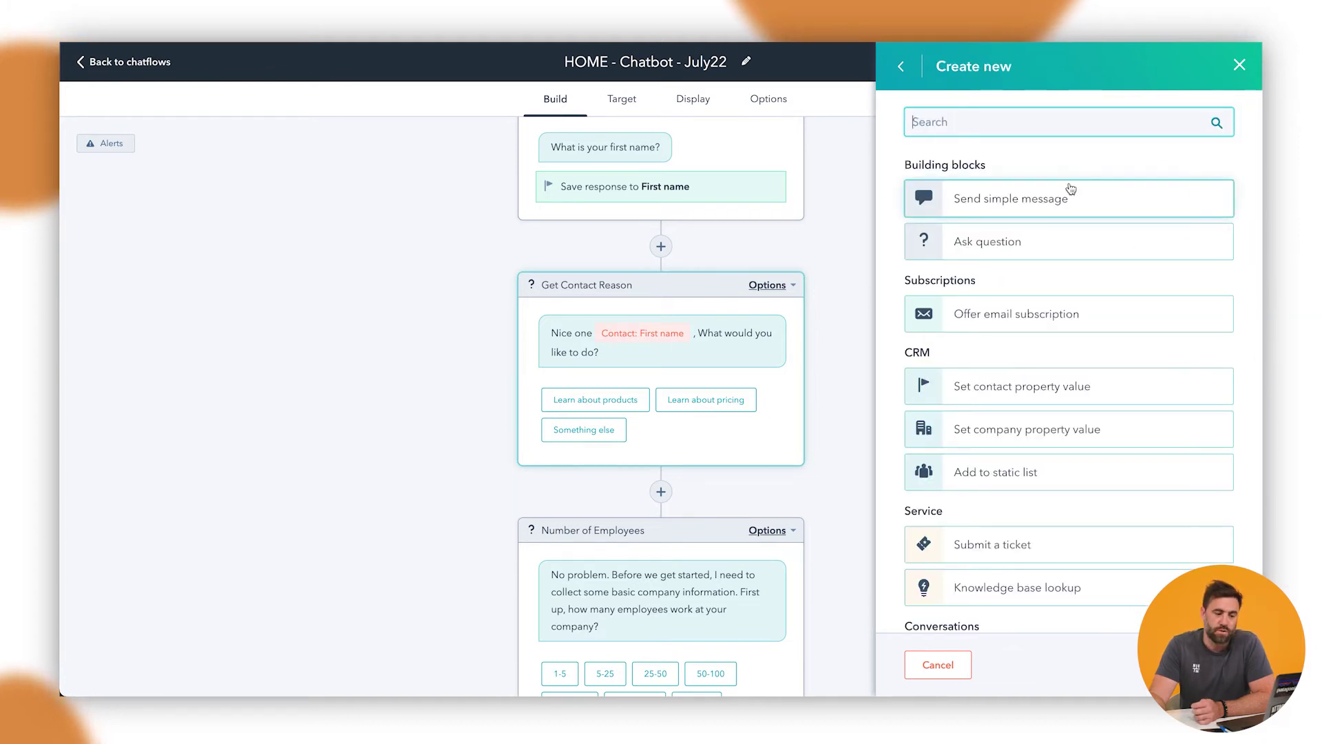
# Step: Create a simple message action named 'Thanks - We will connect you'
pyautogui.scroll(-1, 1143, 399)
pyautogui.scroll(-2, 1130, 400)
pyautogui.scroll(3, 1128, 396)
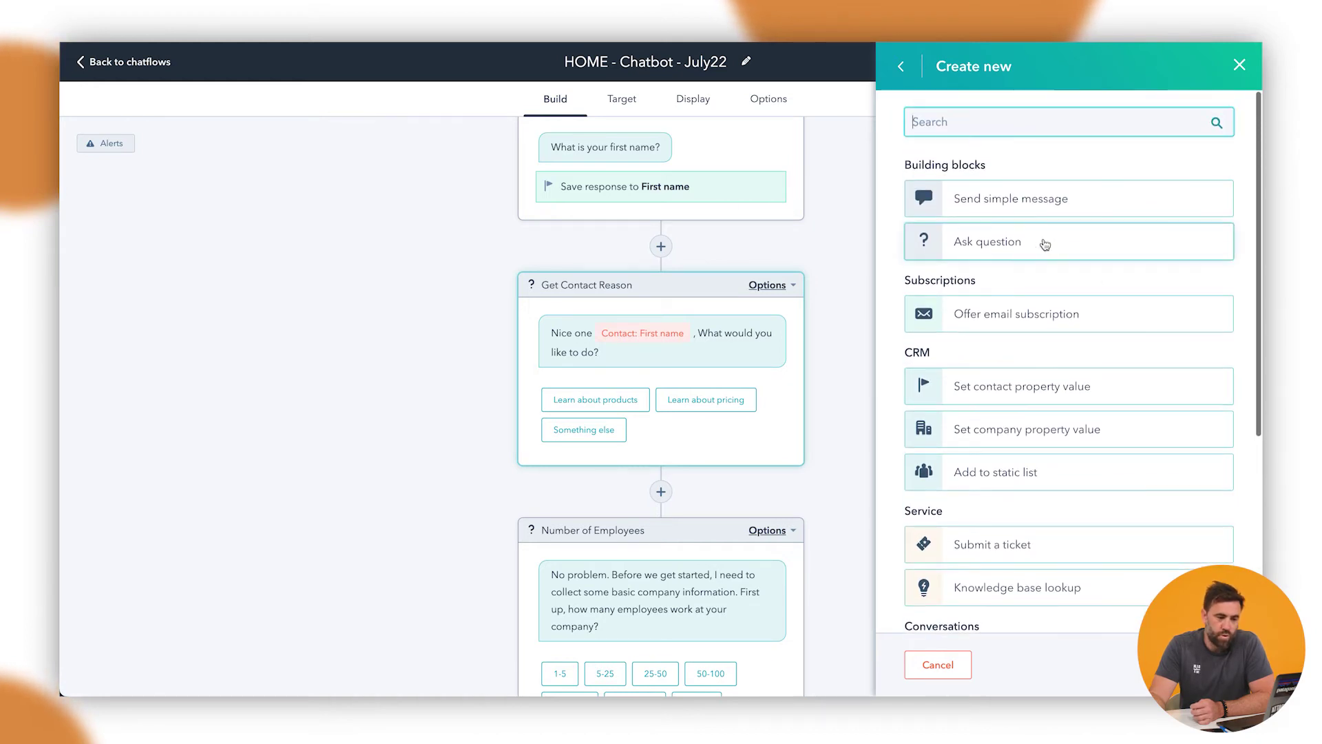
pyautogui.click(1032, 199)
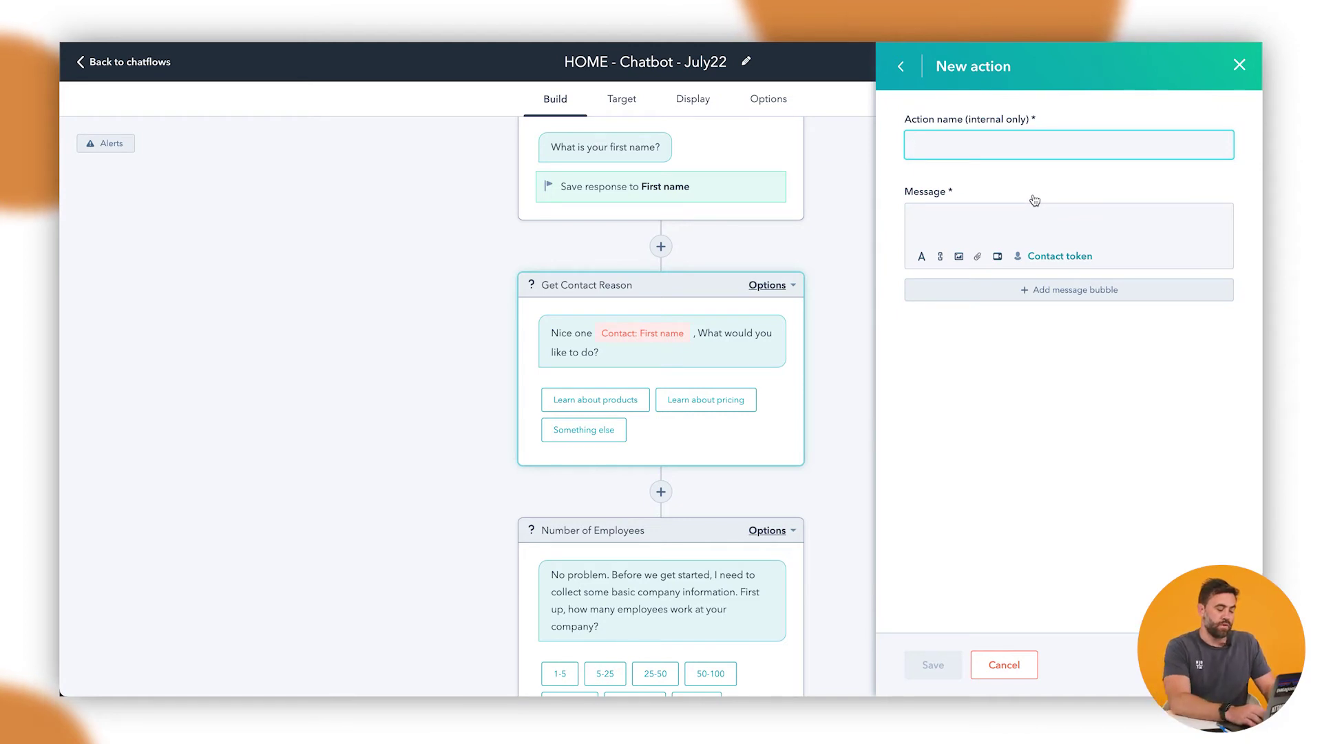
pyautogui.write('Thanks - W')
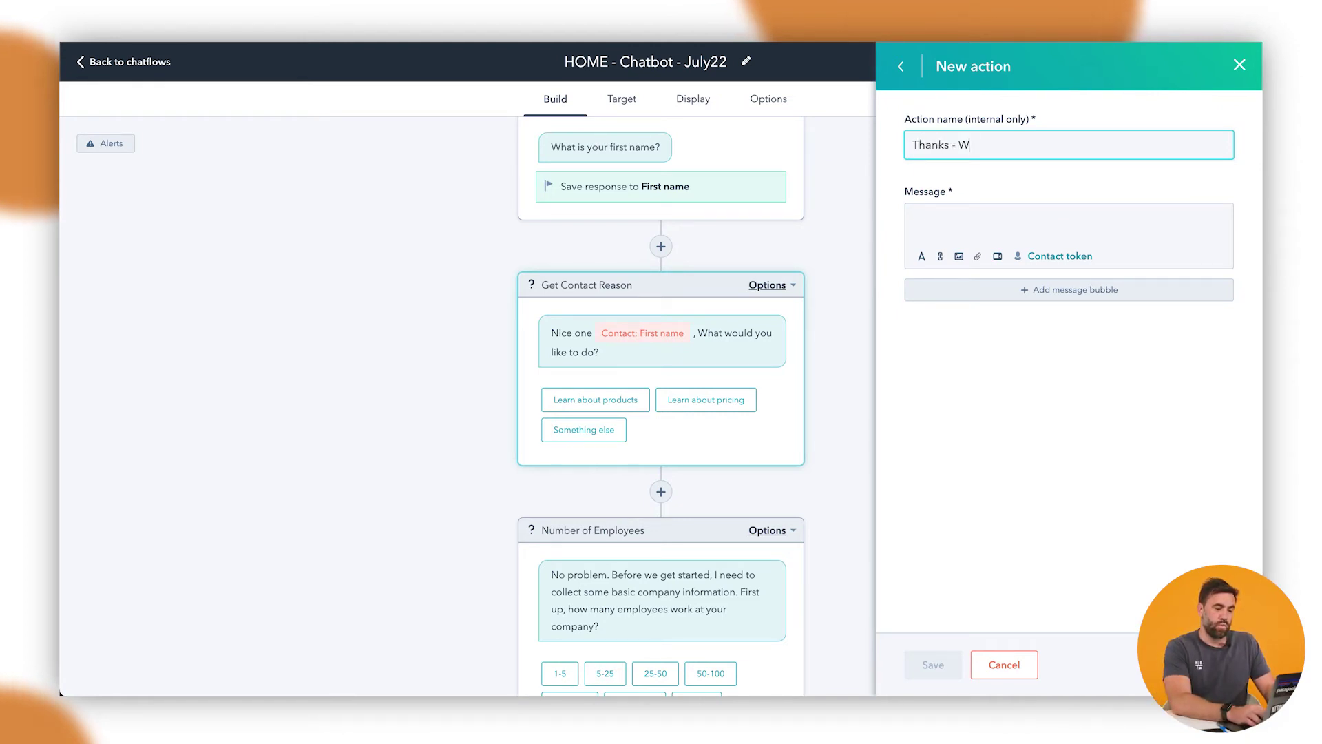
pyautogui.write('e will connec')
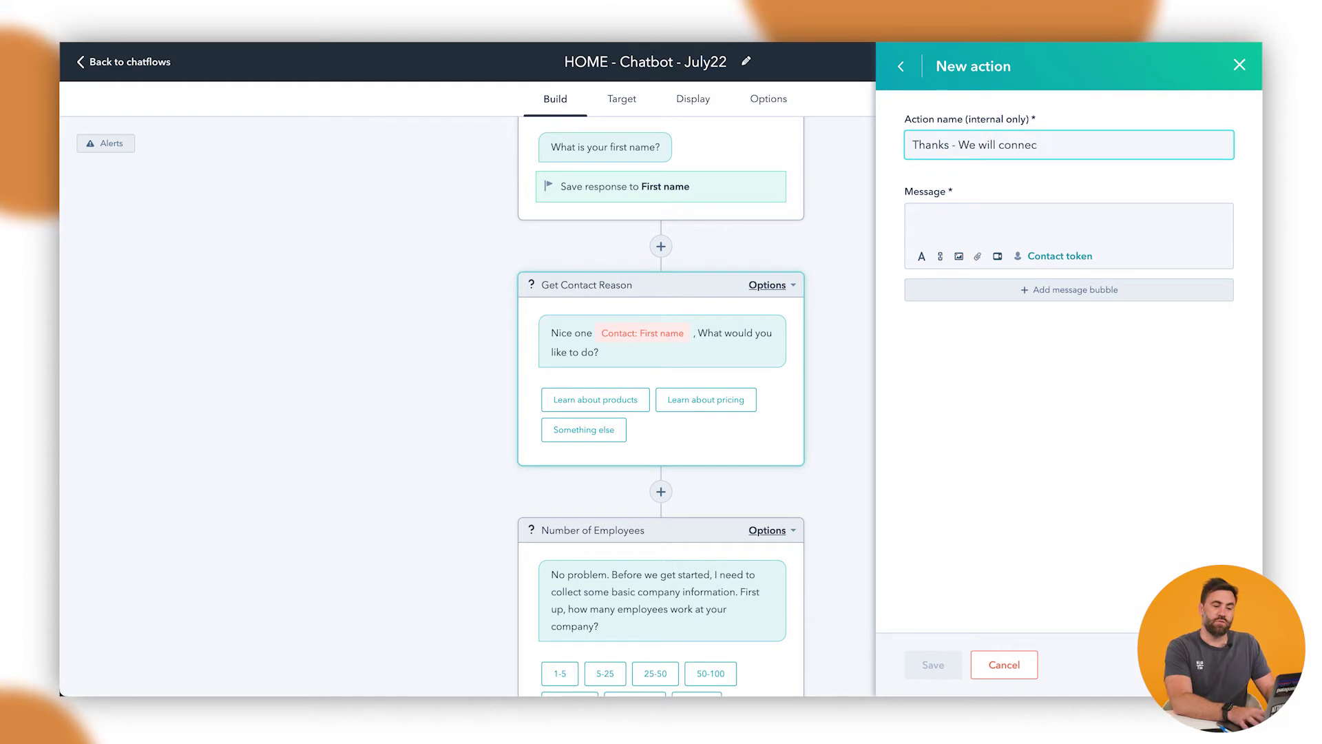
pyautogui.write('t you')
pyautogui.press('Tab')
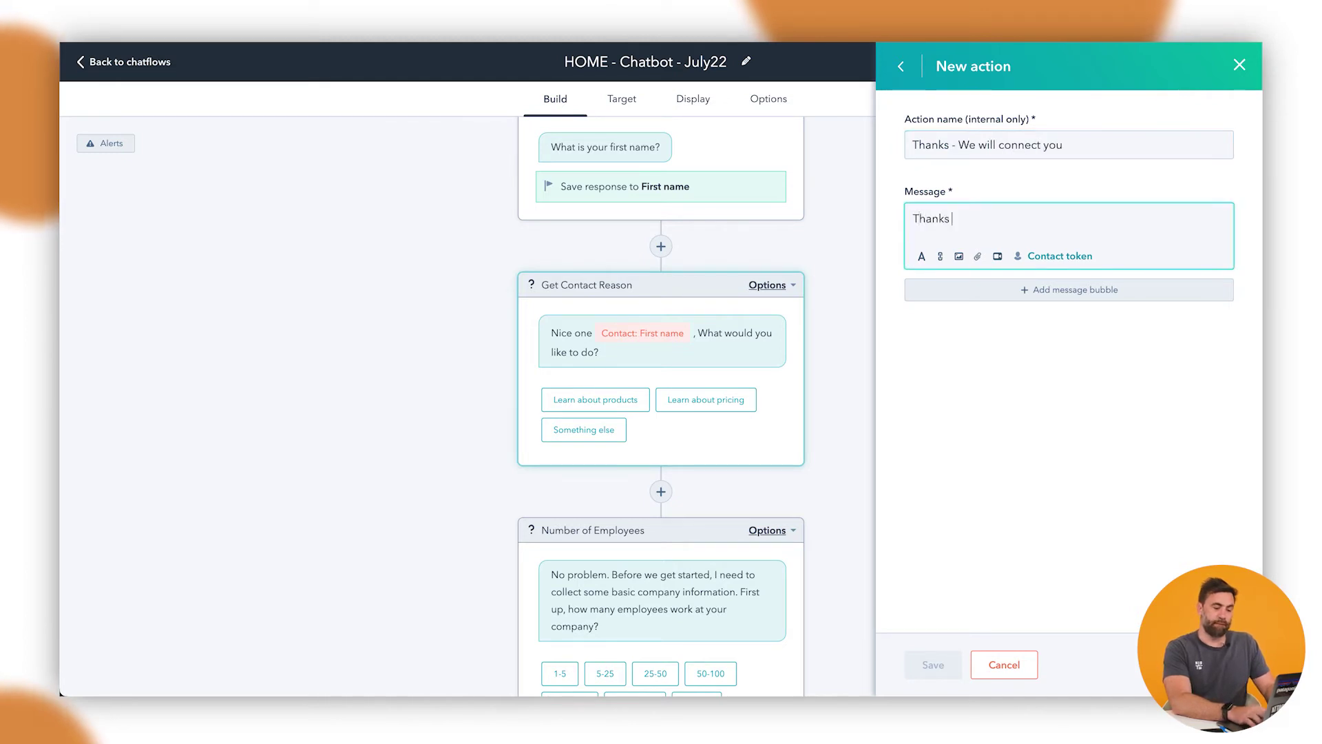
# Step: Write the message with a First name token, ending 'let me connect you to one of our sales team members', and save
pyautogui.click(1037, 259)
pyautogui.click(1017, 106)
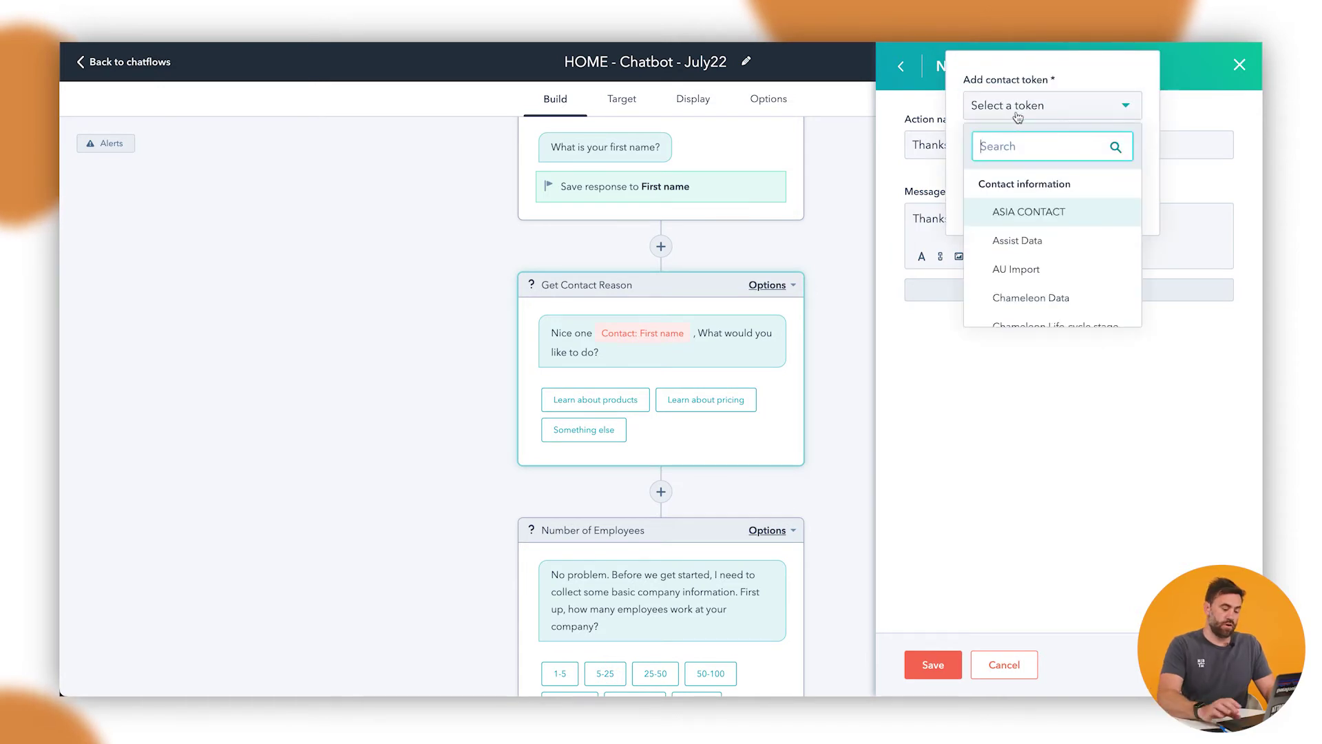
pyautogui.write('first name')
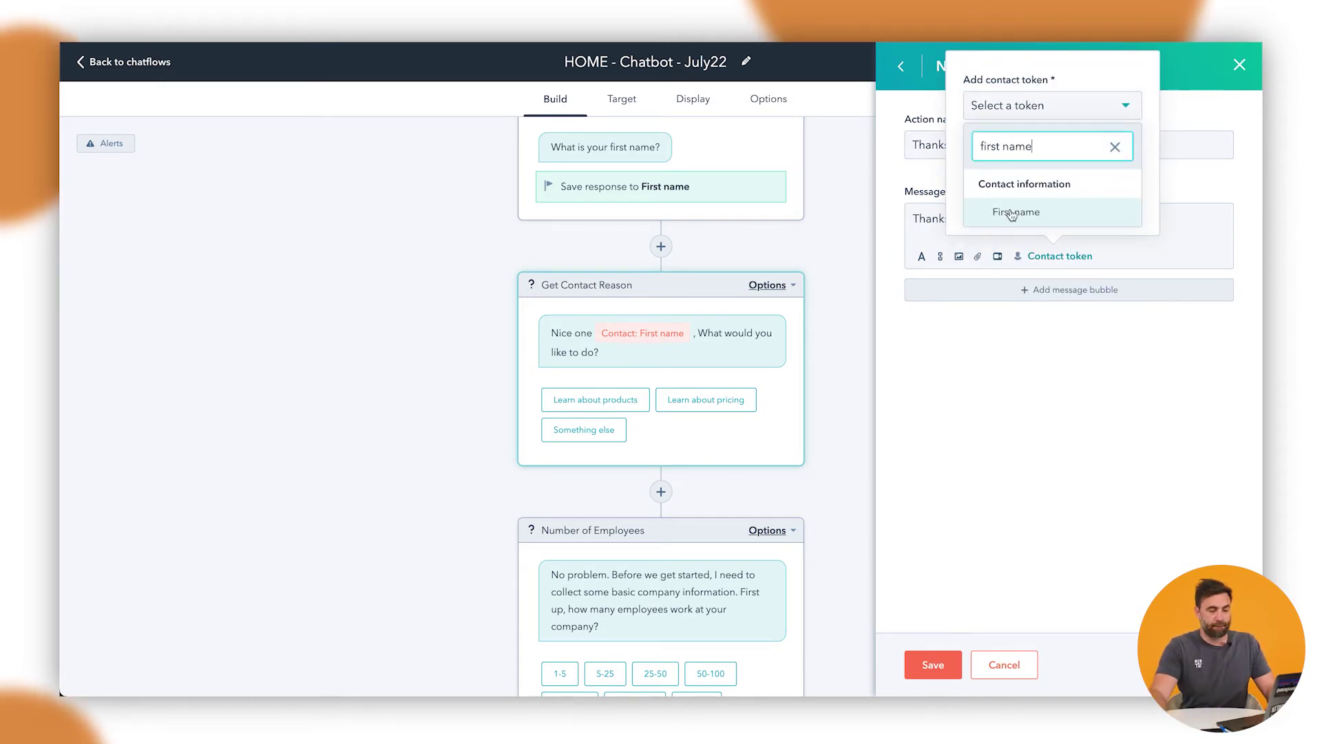
pyautogui.click(1011, 214)
pyautogui.click(993, 209)
pyautogui.click(1134, 223)
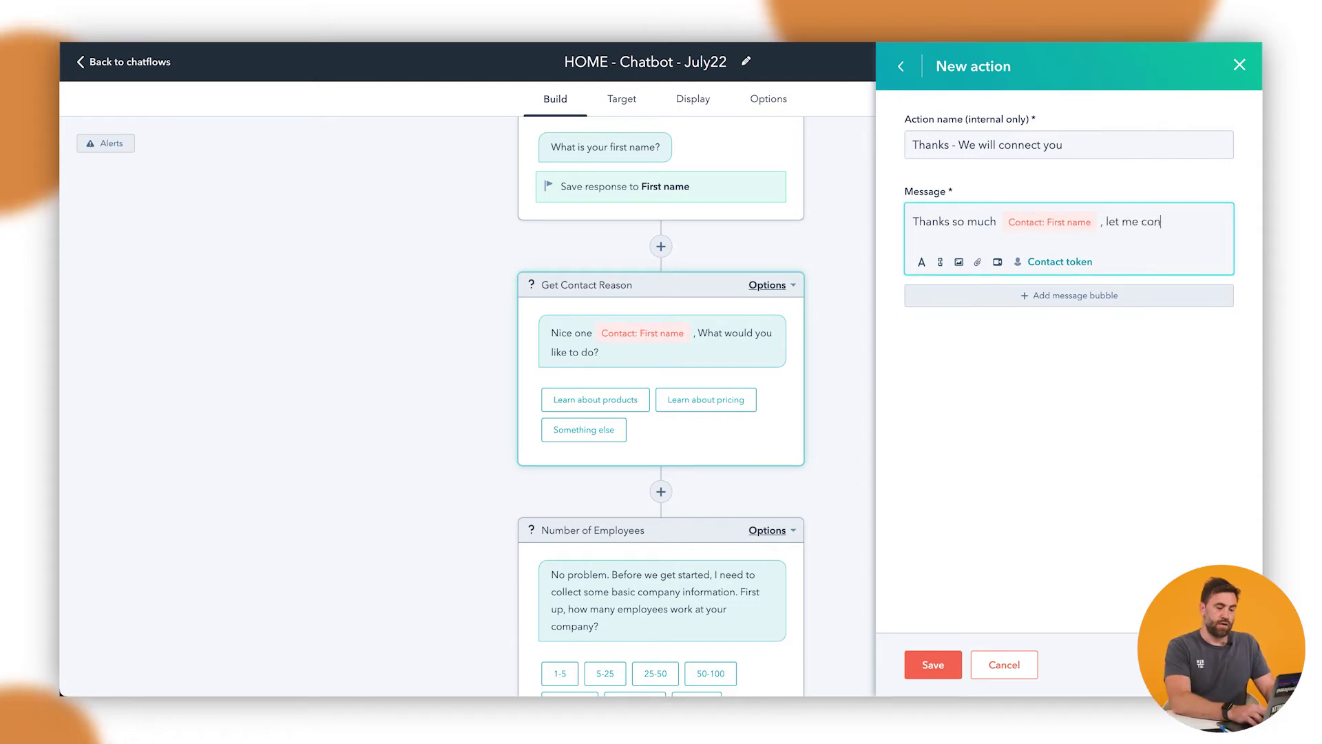
pyautogui.write(', let me connect you to one of our ')
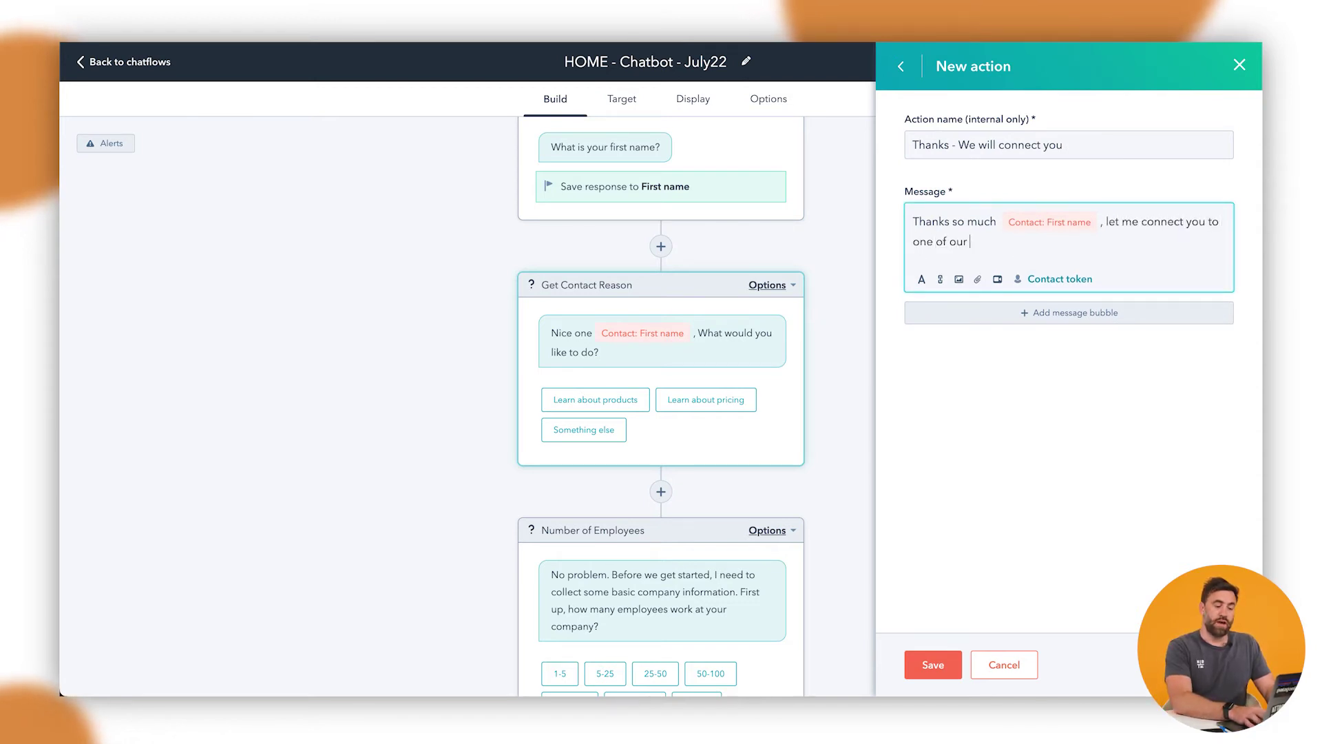
pyautogui.write('sales team memeber')
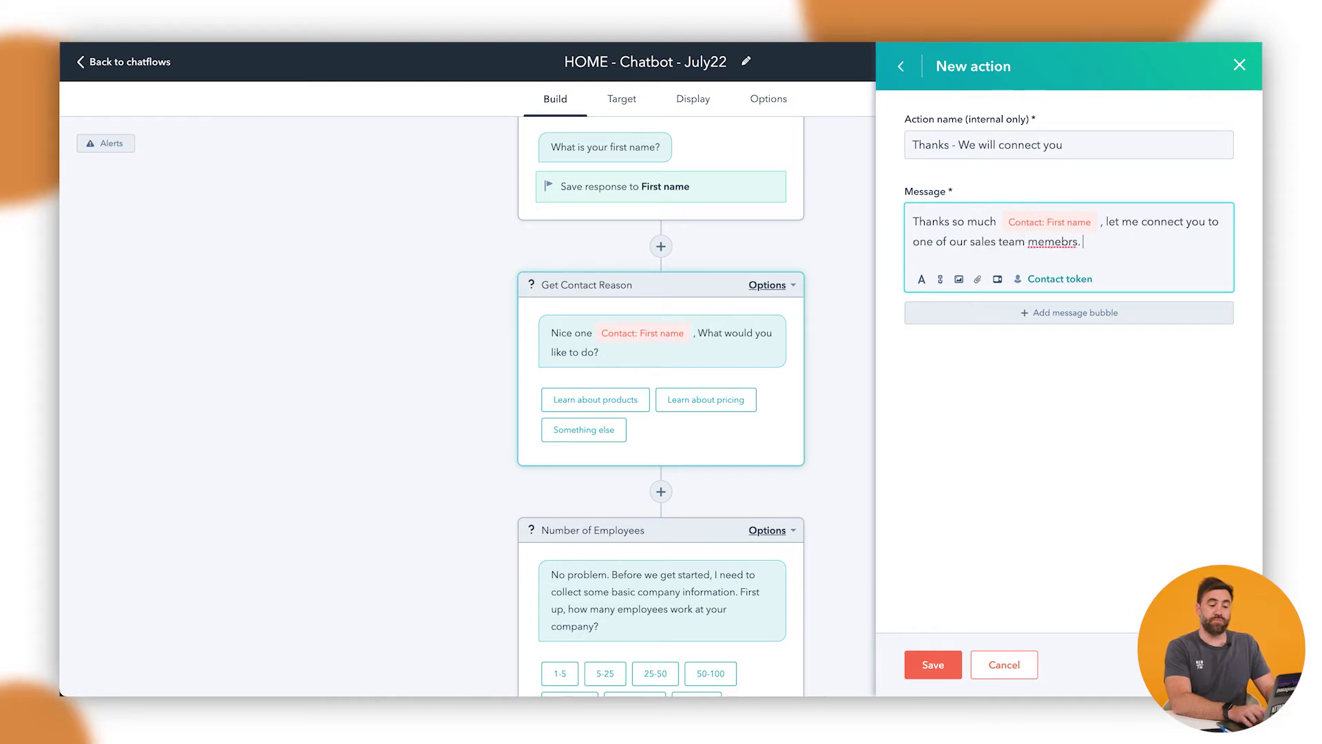
pyautogui.press('BackSpace')
pyautogui.press('BackSpace')
pyautogui.press('BackSpace')
pyautogui.press('BackSpace')
pyautogui.write('bers')
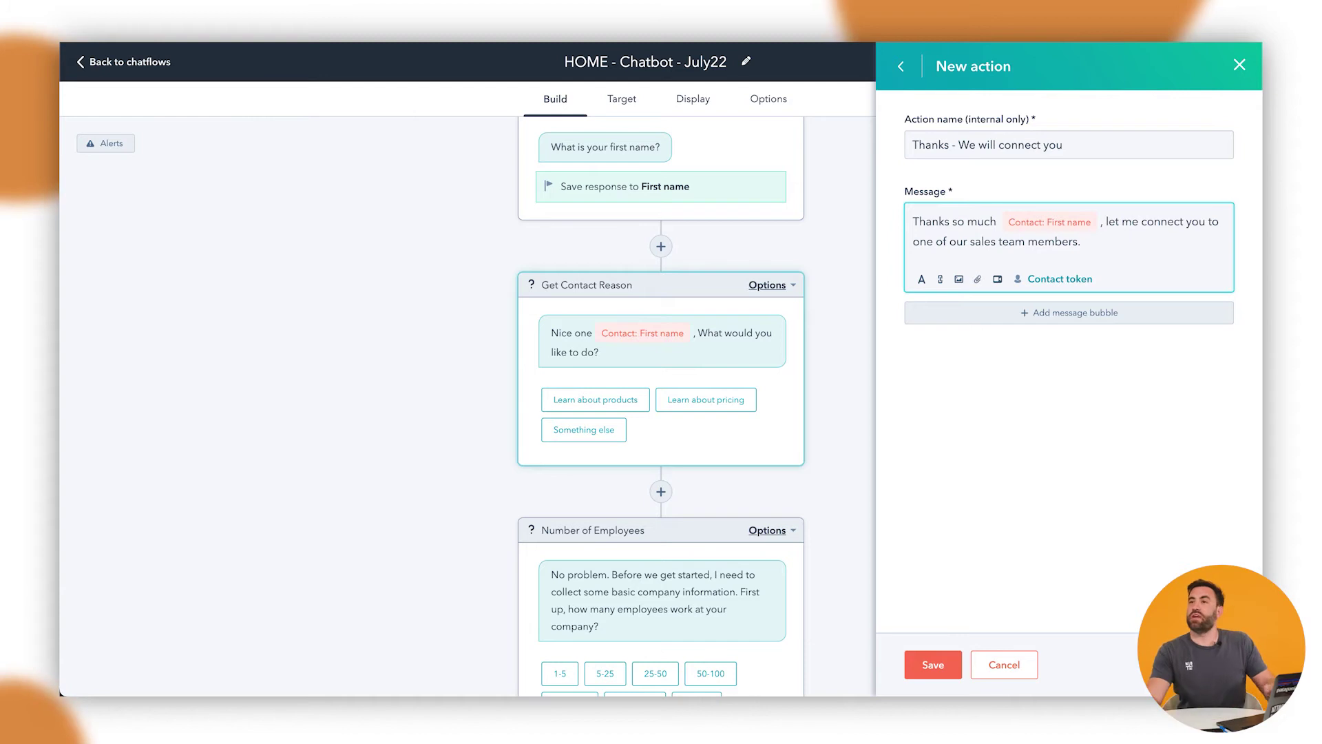
pyautogui.click(947, 673)
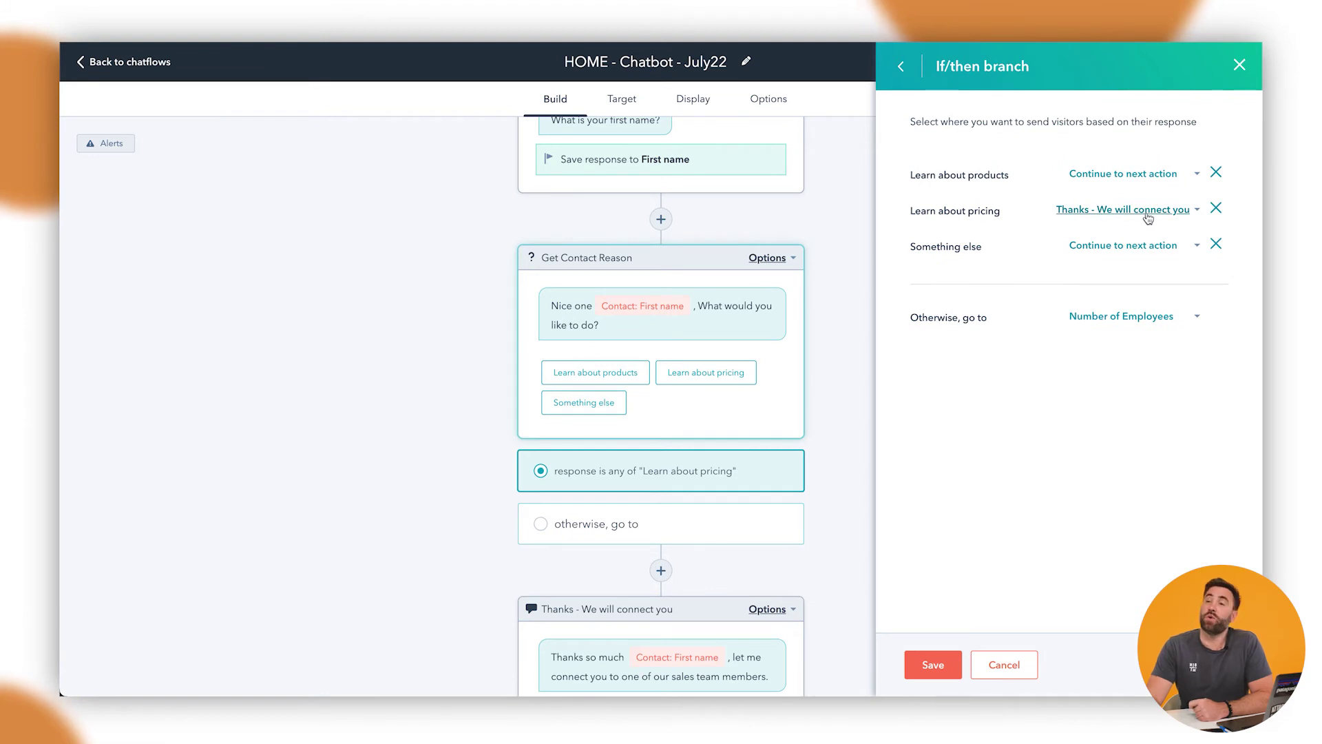
# Step: Save the pricing routing and Get Contact Reason settings, then check both branch paths on the canvas
pyautogui.click(935, 668)
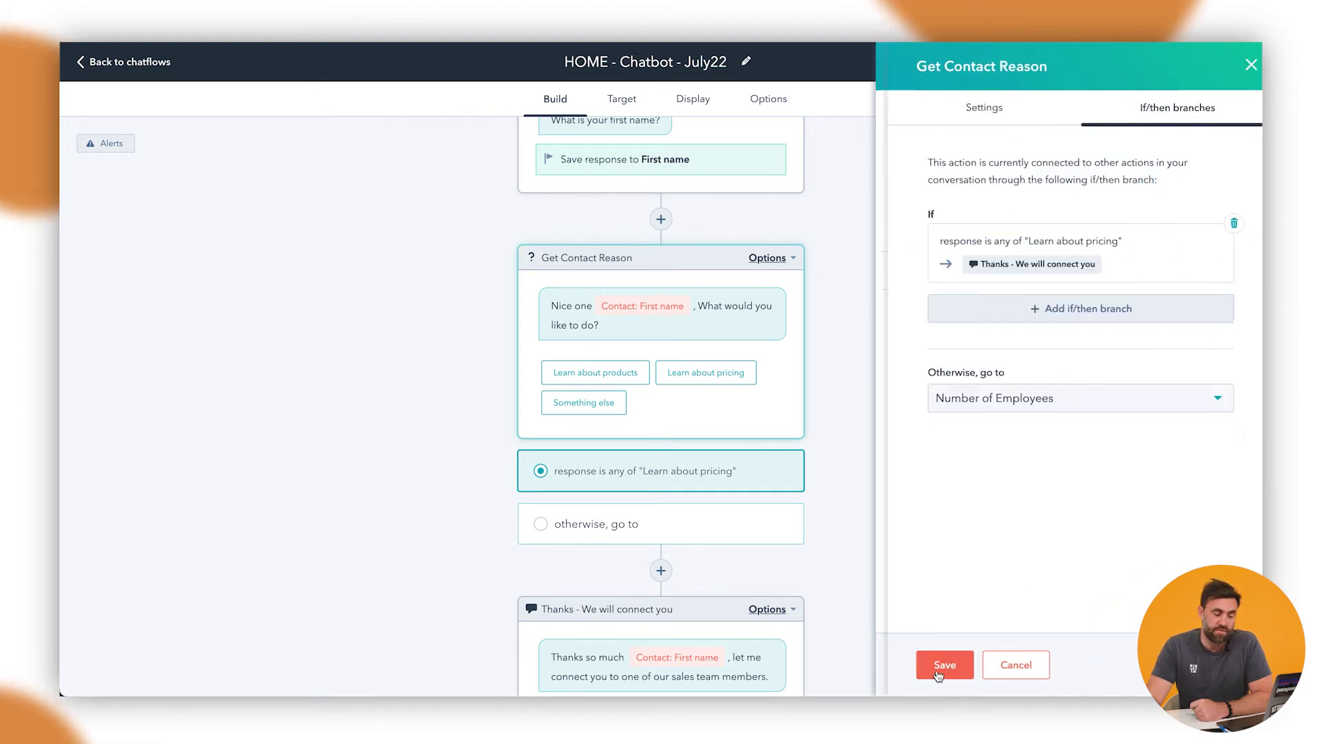
pyautogui.click(948, 673)
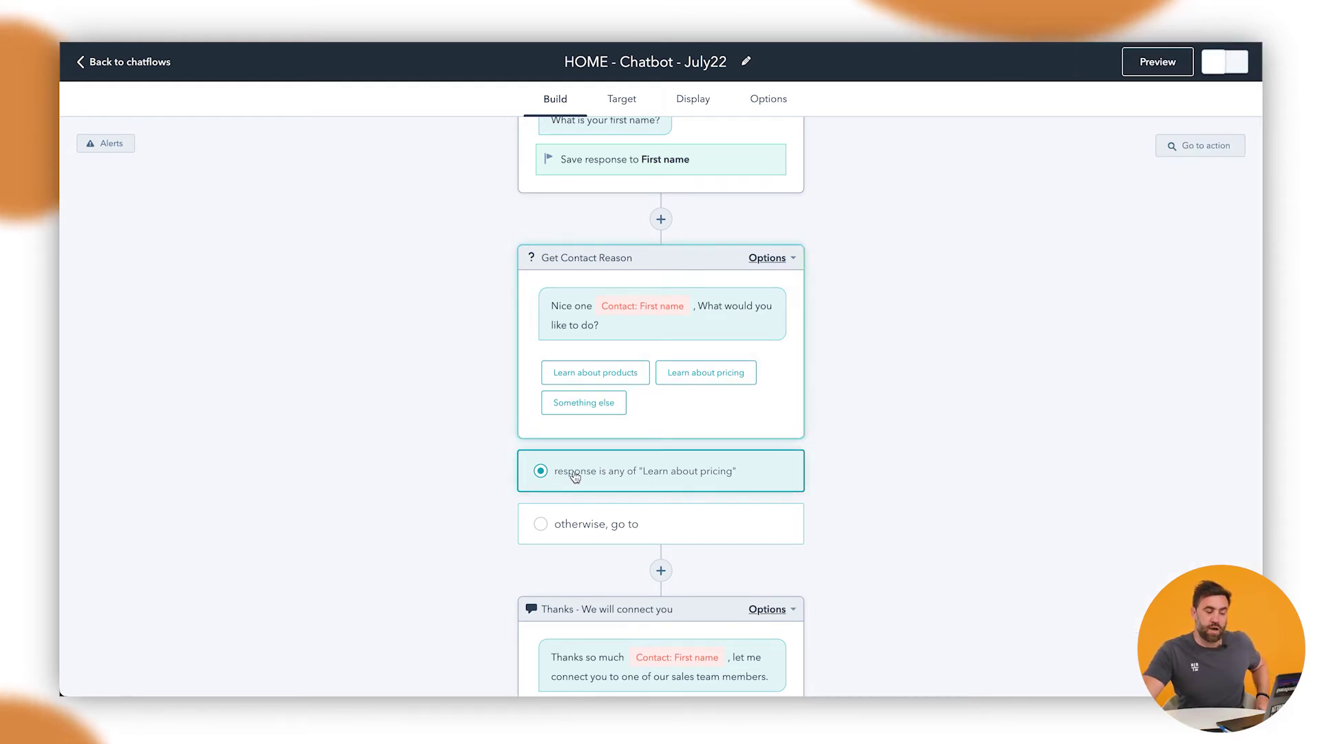
pyautogui.scroll(-2, 502, 474)
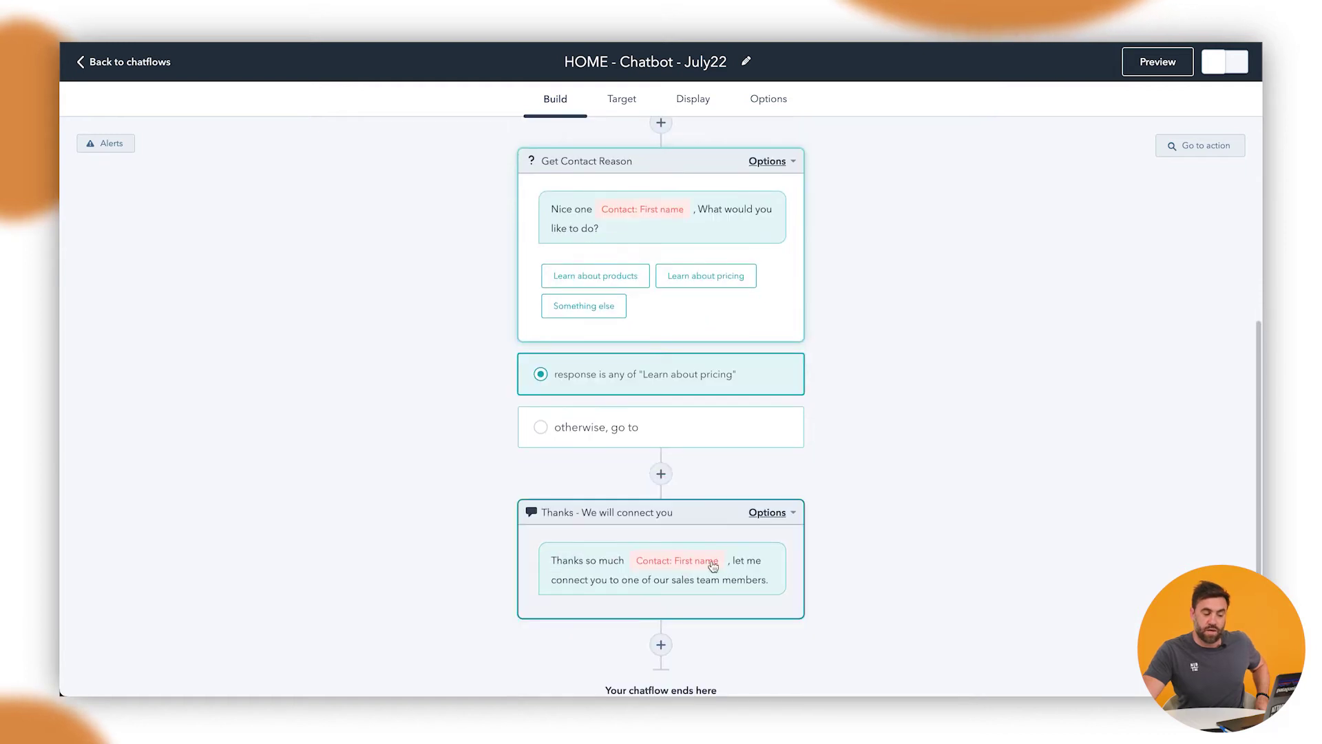
pyautogui.click(607, 438)
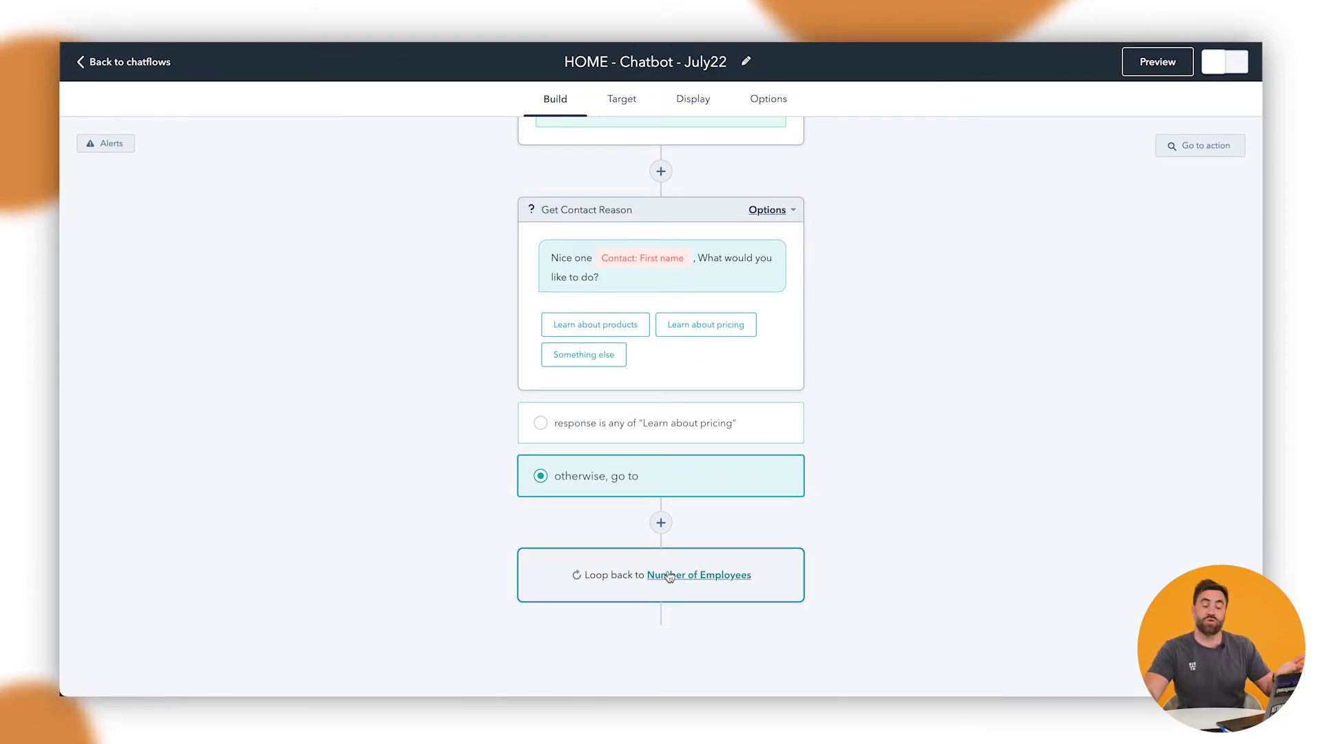
pyautogui.click(590, 434)
pyautogui.scroll(-1, 668, 603)
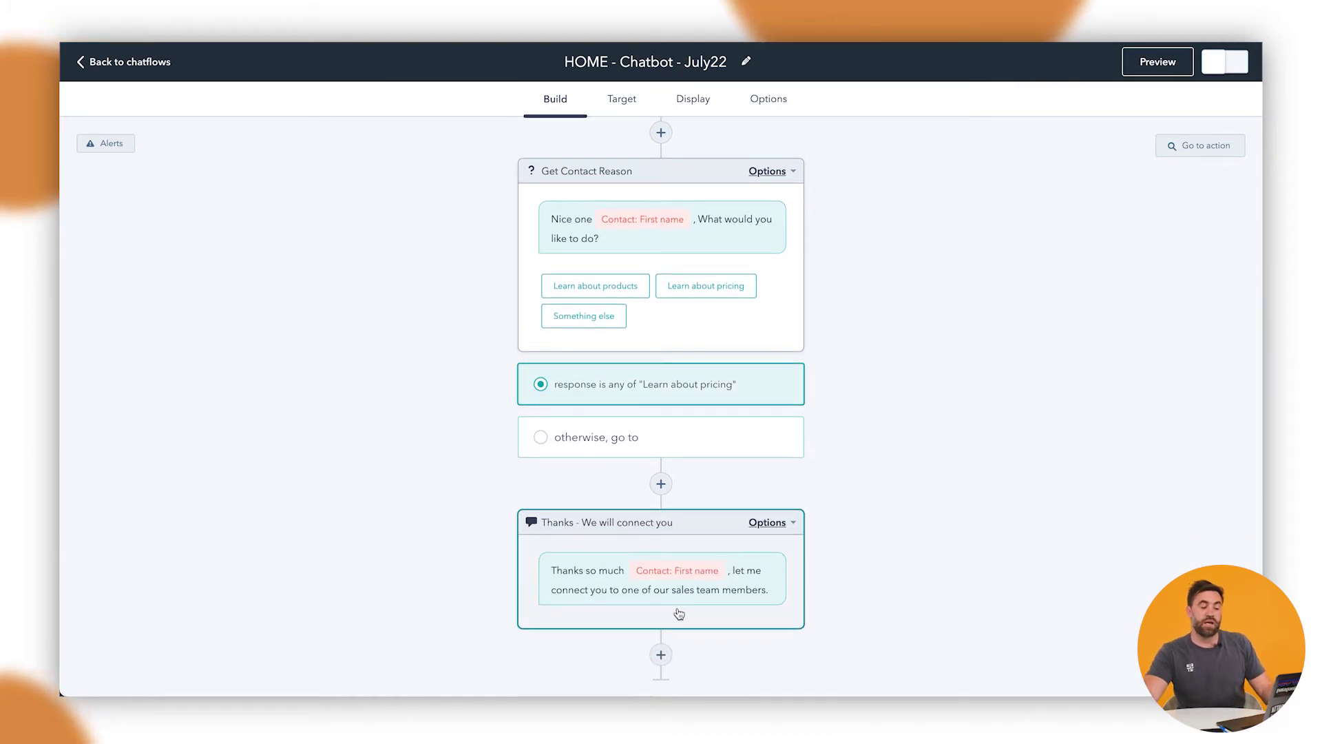
# Step: Add a Send to team member step after the Thanks message, named 'Send to Sales'
pyautogui.click(661, 655)
pyautogui.scroll(-4, 1051, 336)
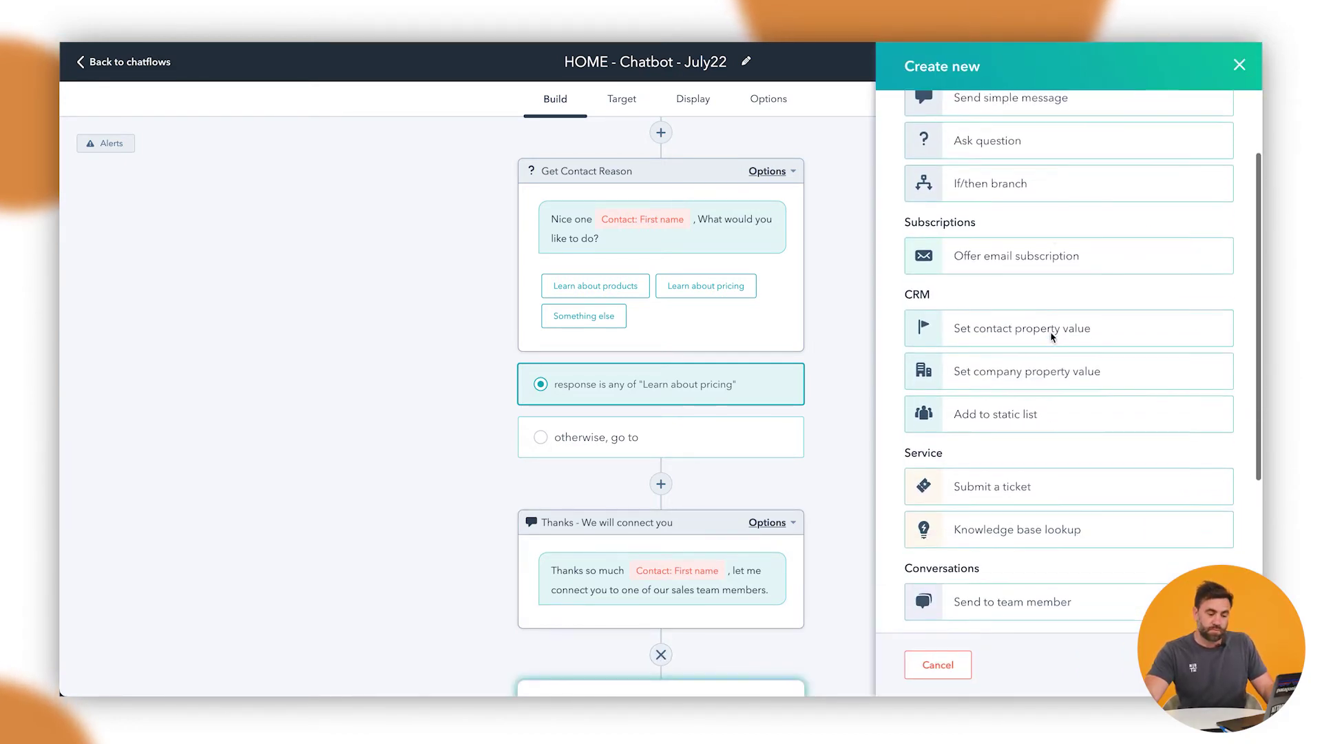
pyautogui.click(1022, 491)
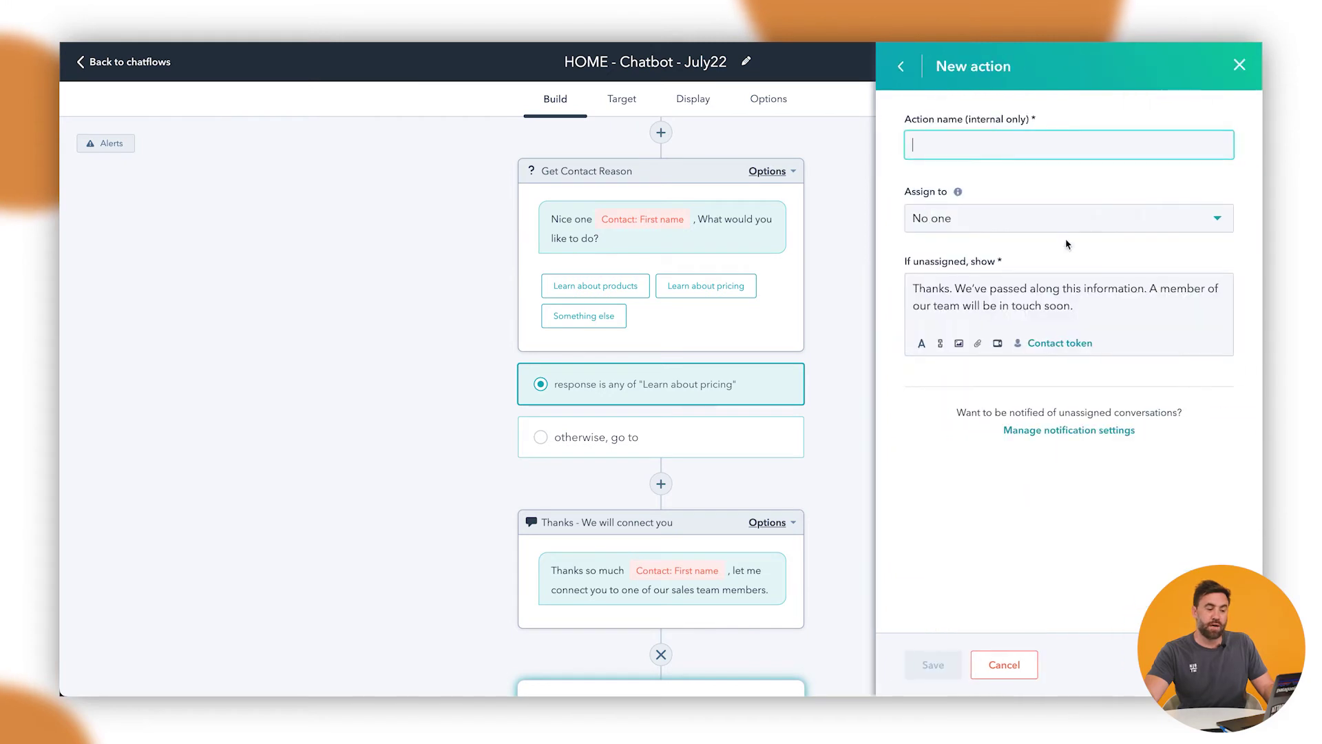
pyautogui.write('Sale')
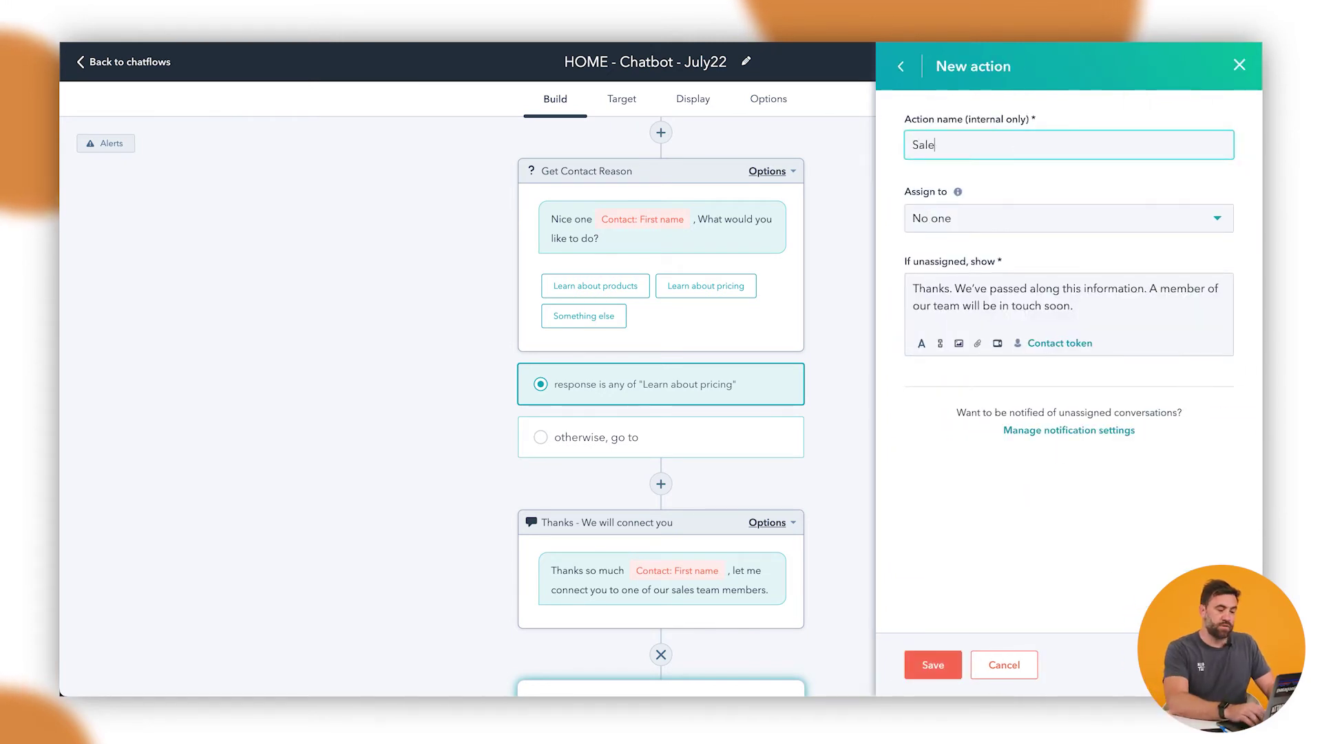
pyautogui.write('end to S')
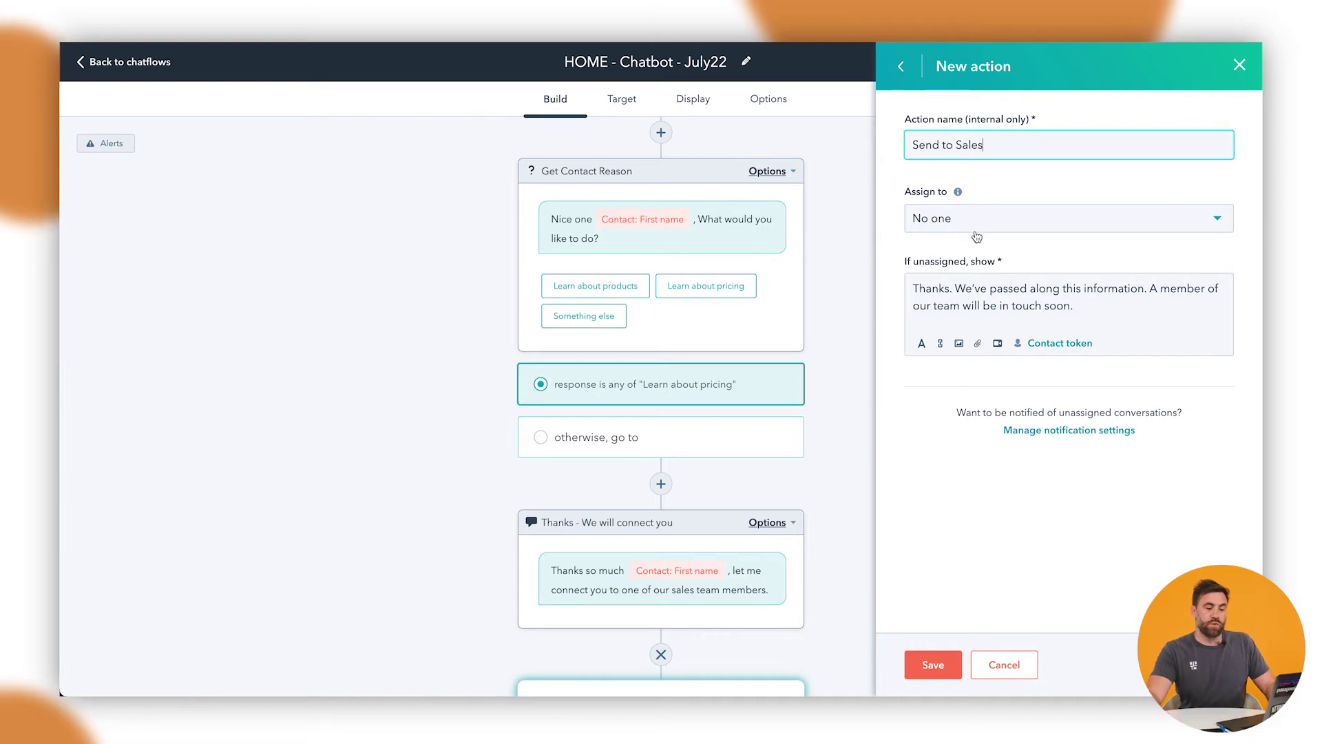
pyautogui.write('ales')
# Step: Assign the conversation to the Sales Team under Specific users and teams, and review the availability messages
pyautogui.click(975, 238)
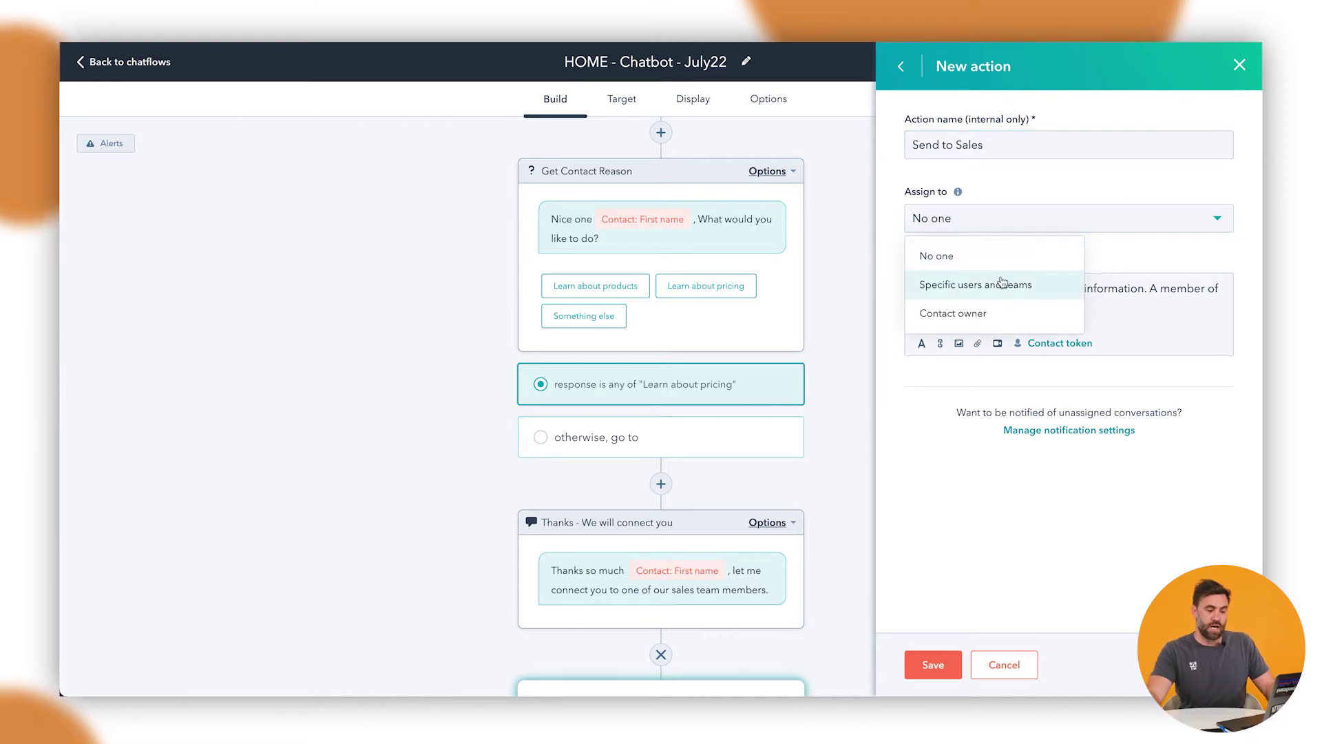
pyautogui.click(1020, 293)
pyautogui.click(1021, 289)
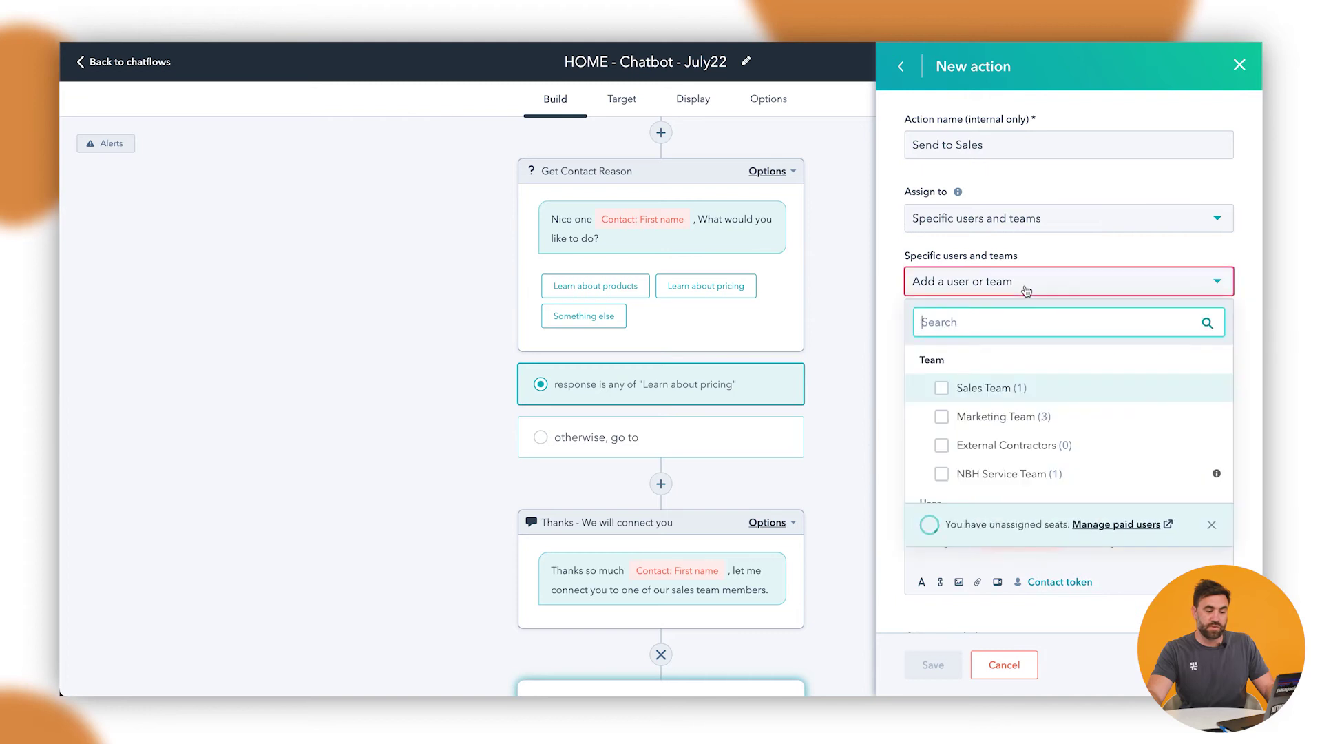
pyautogui.click(941, 388)
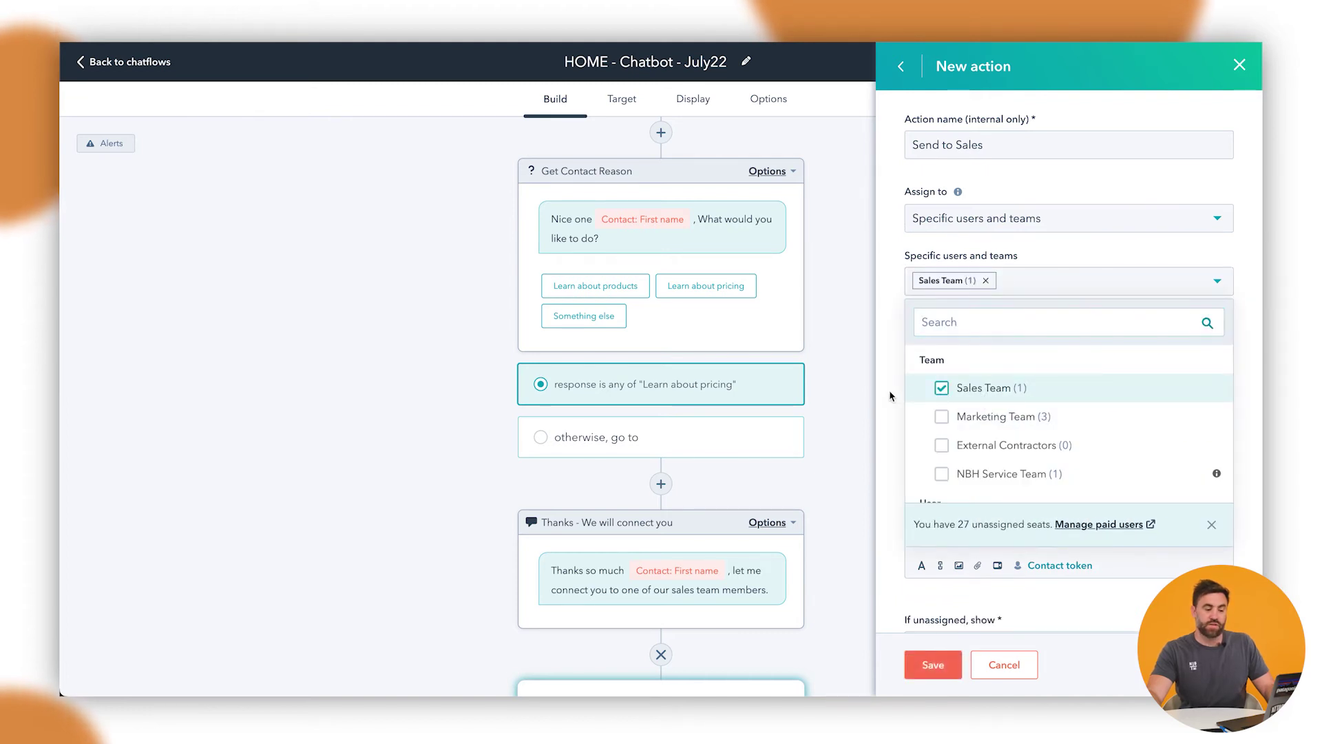
pyautogui.click(888, 398)
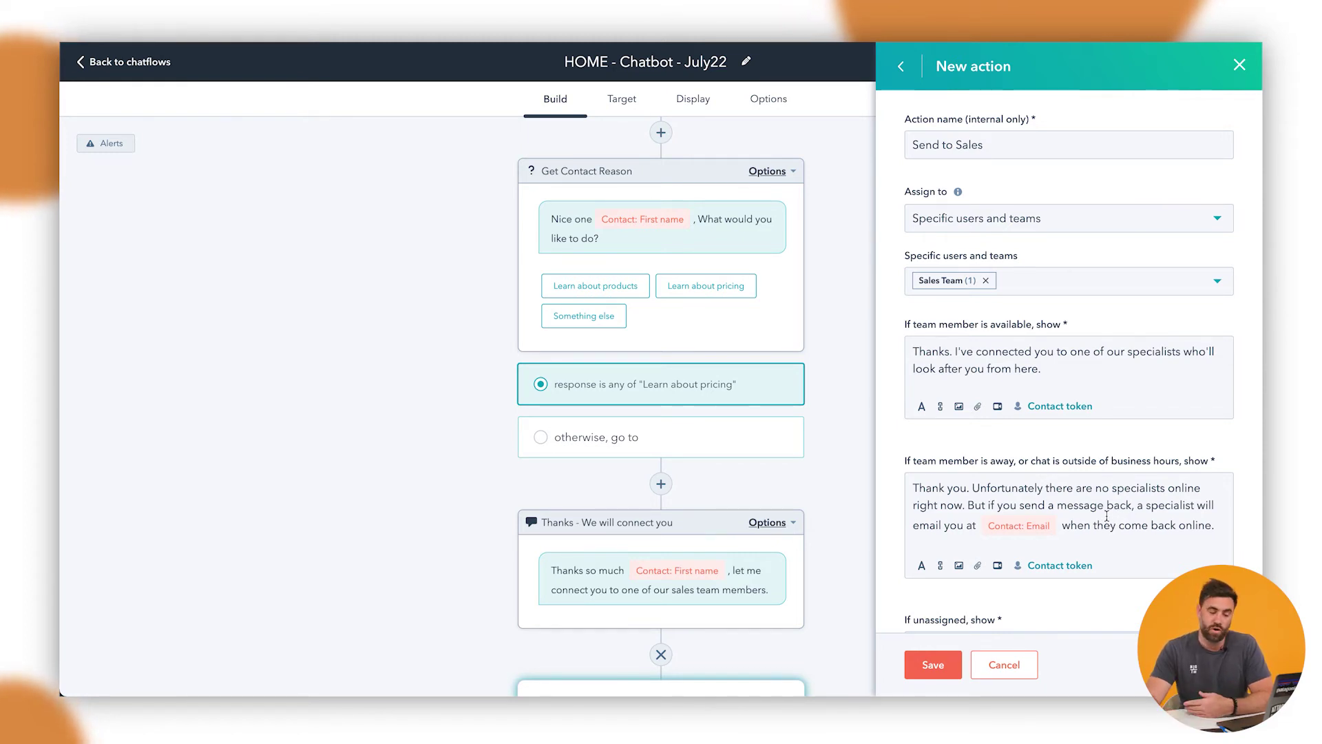
pyautogui.scroll(-3, 1067, 523)
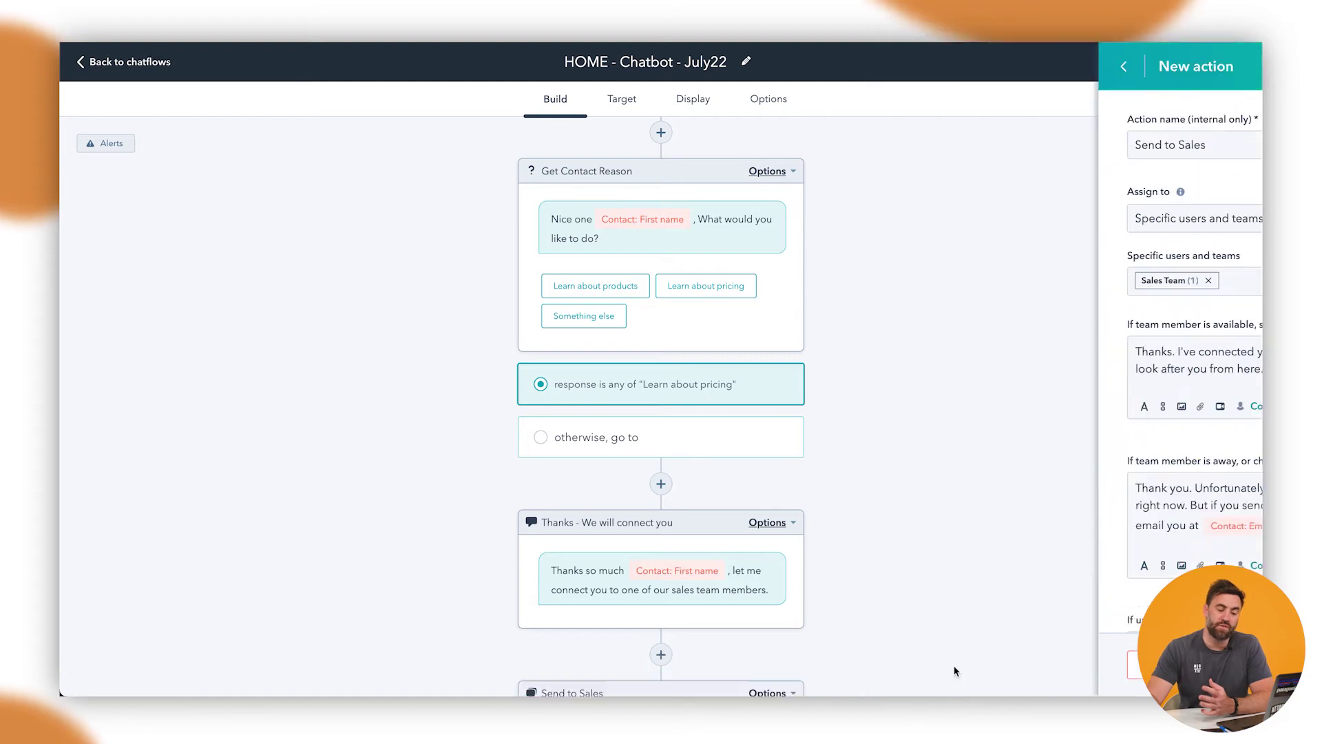
pyautogui.scroll(-3, 493, 531)
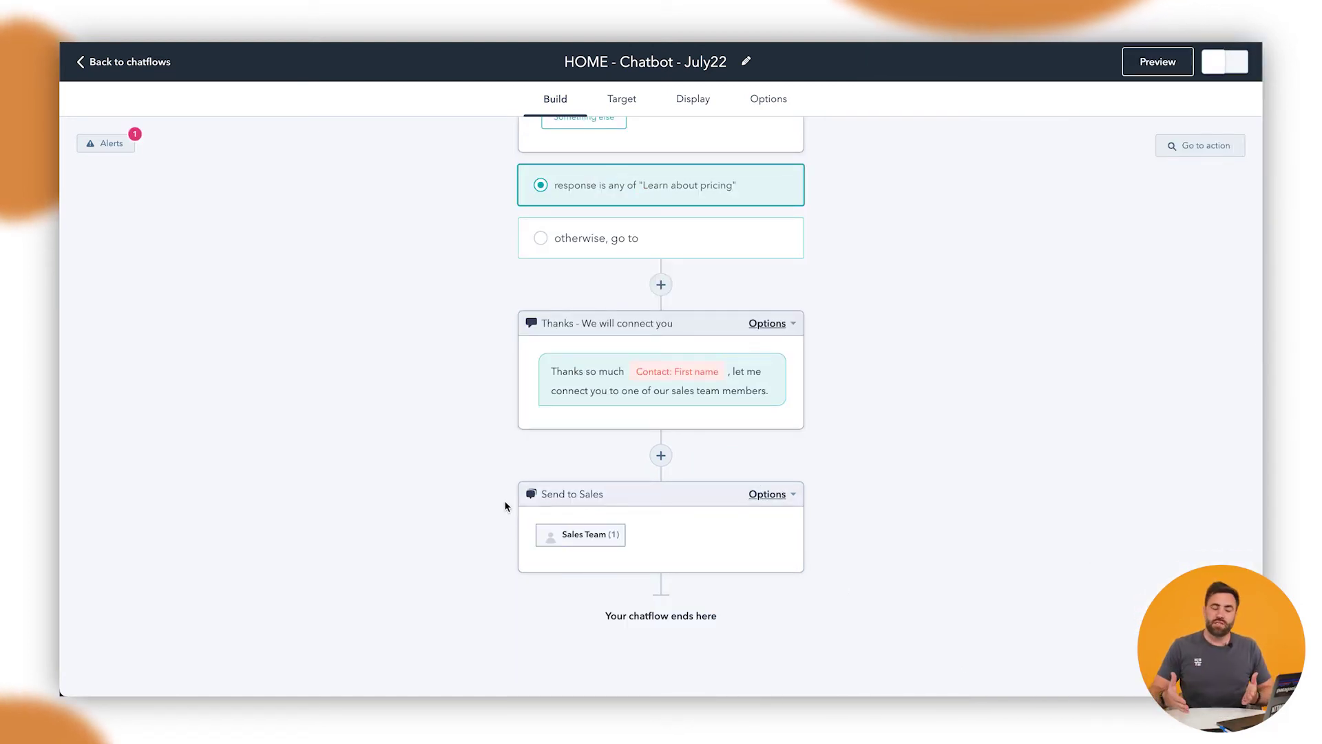
pyautogui.scroll(2, 526, 378)
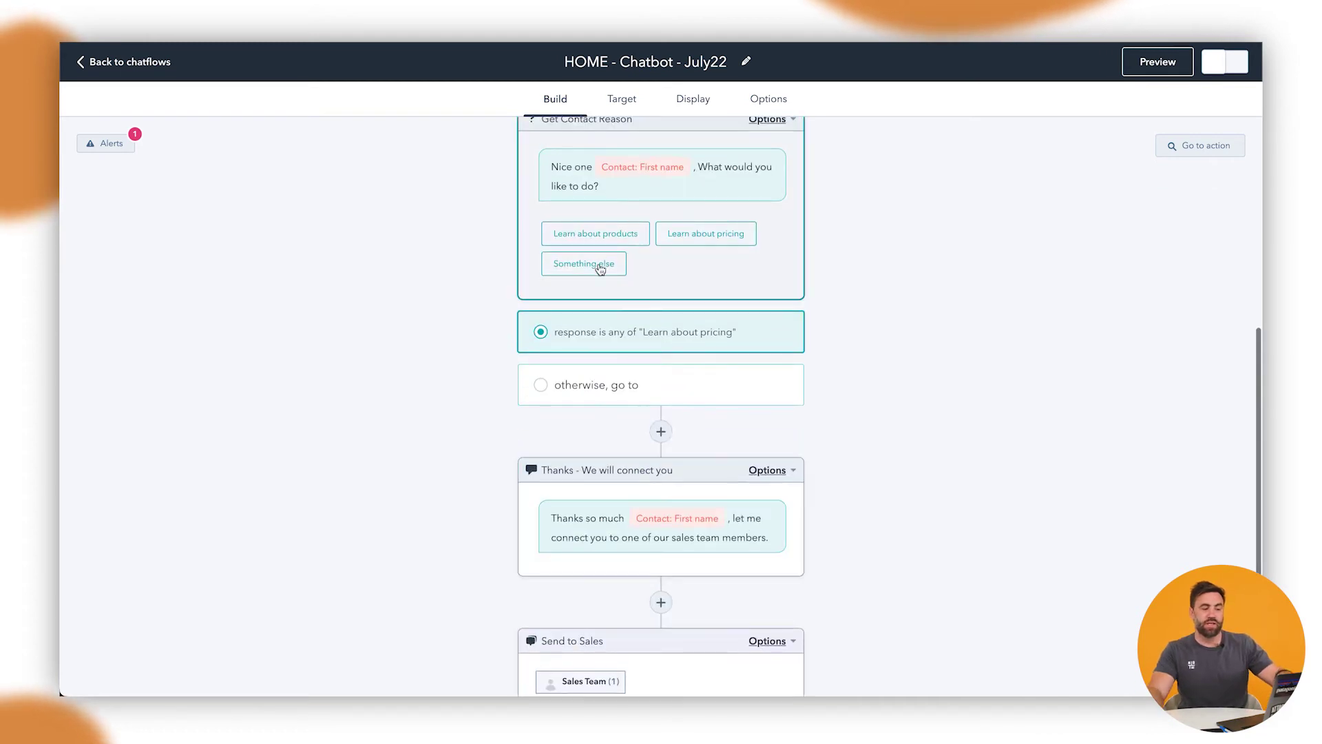
pyautogui.scroll(6, 599, 268)
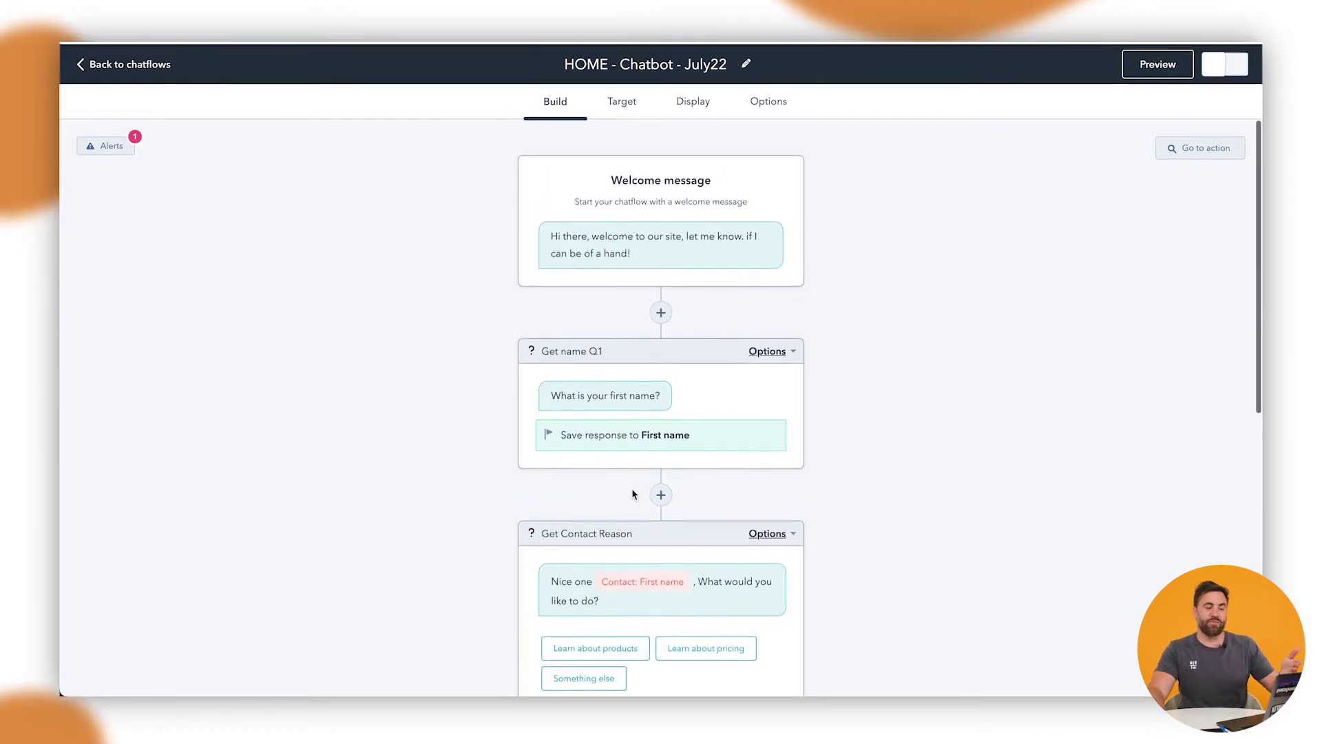
pyautogui.scroll(-1, 676, 372)
pyautogui.scroll(-1, 675, 387)
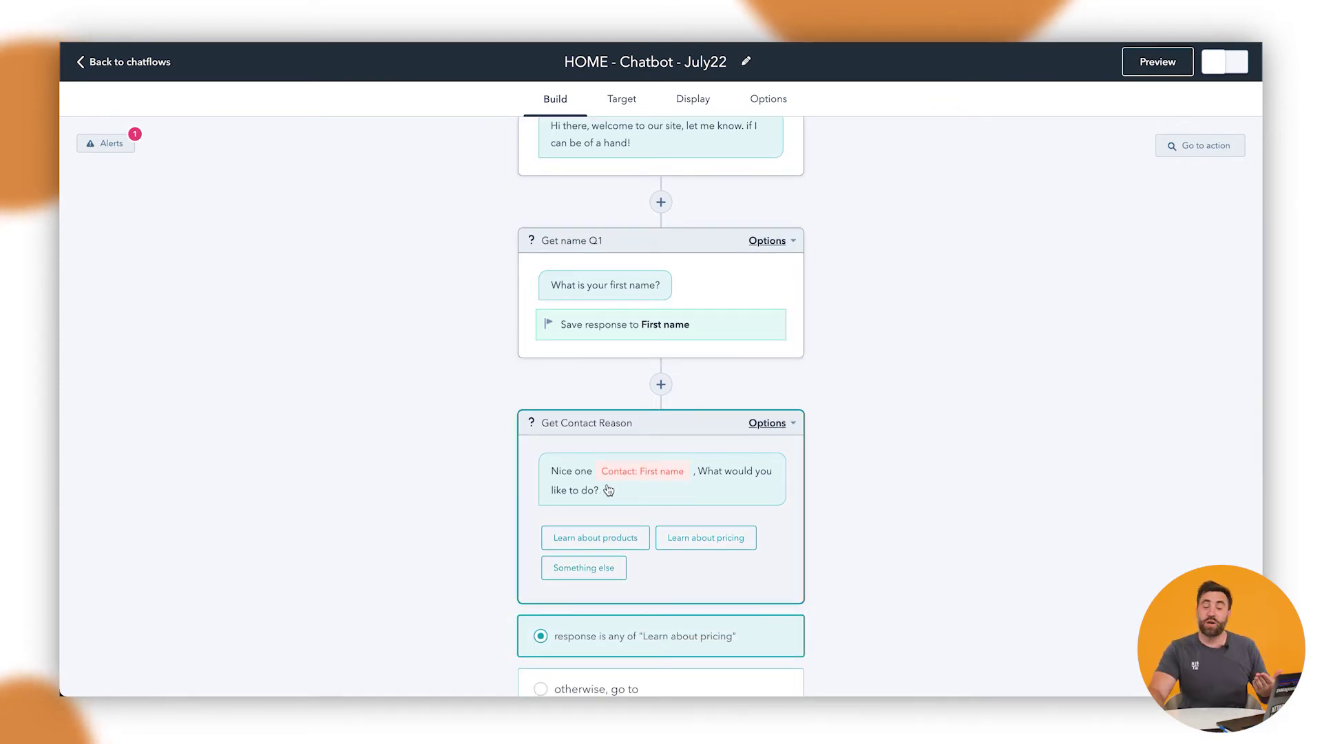
pyautogui.scroll(-1, 672, 490)
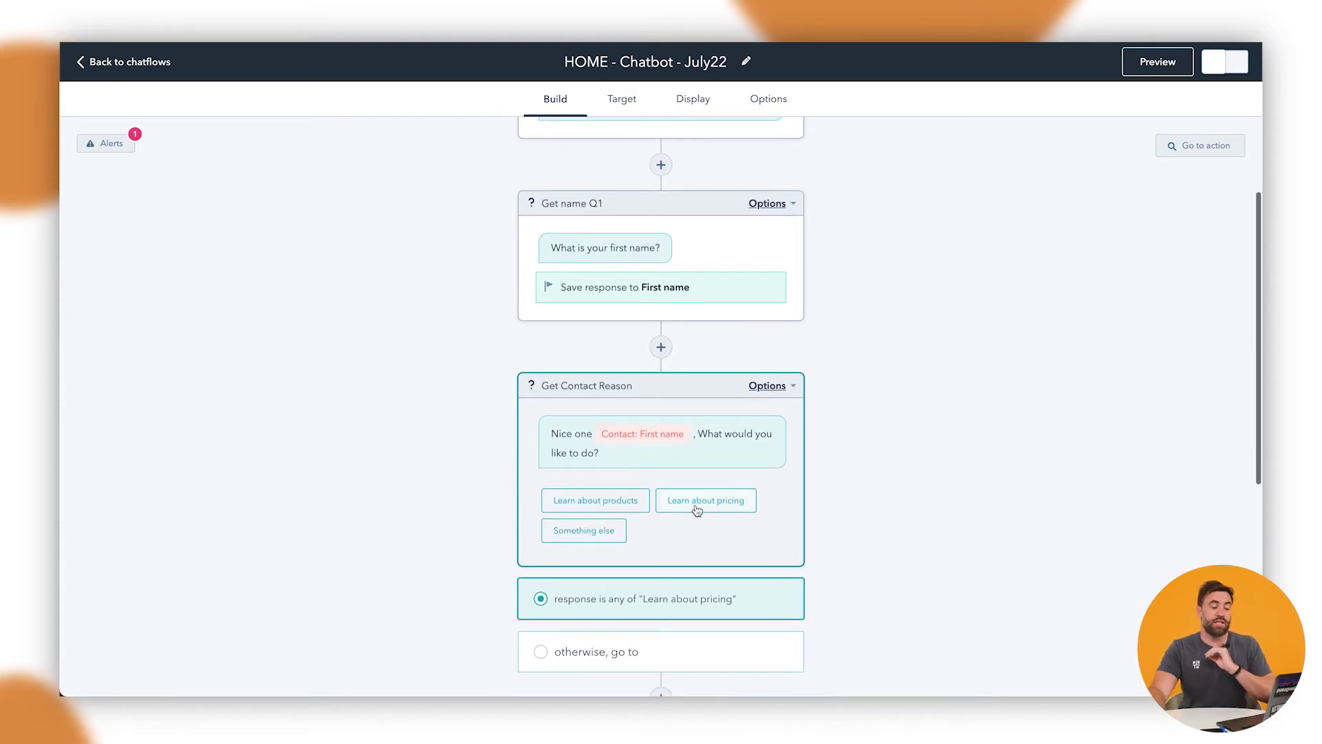
pyautogui.scroll(-2, 697, 513)
pyautogui.scroll(-2, 698, 513)
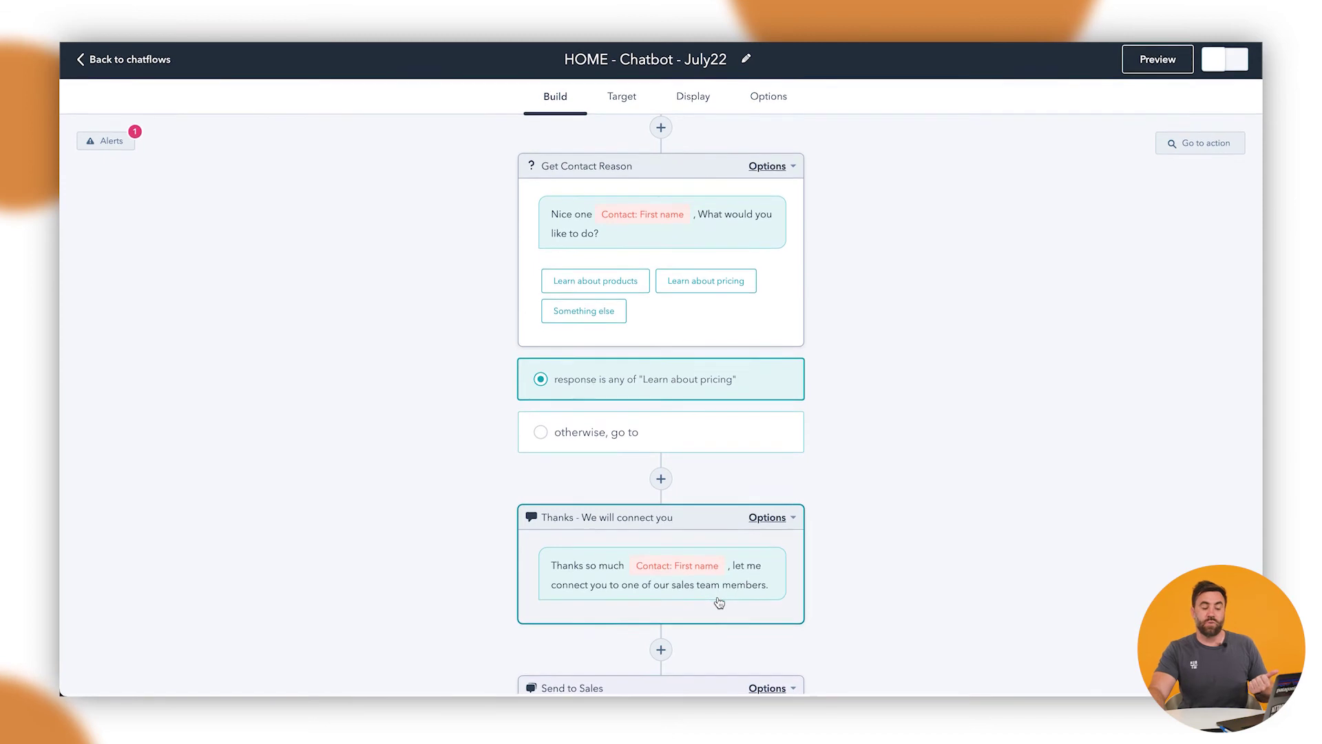
pyautogui.scroll(-3, 679, 590)
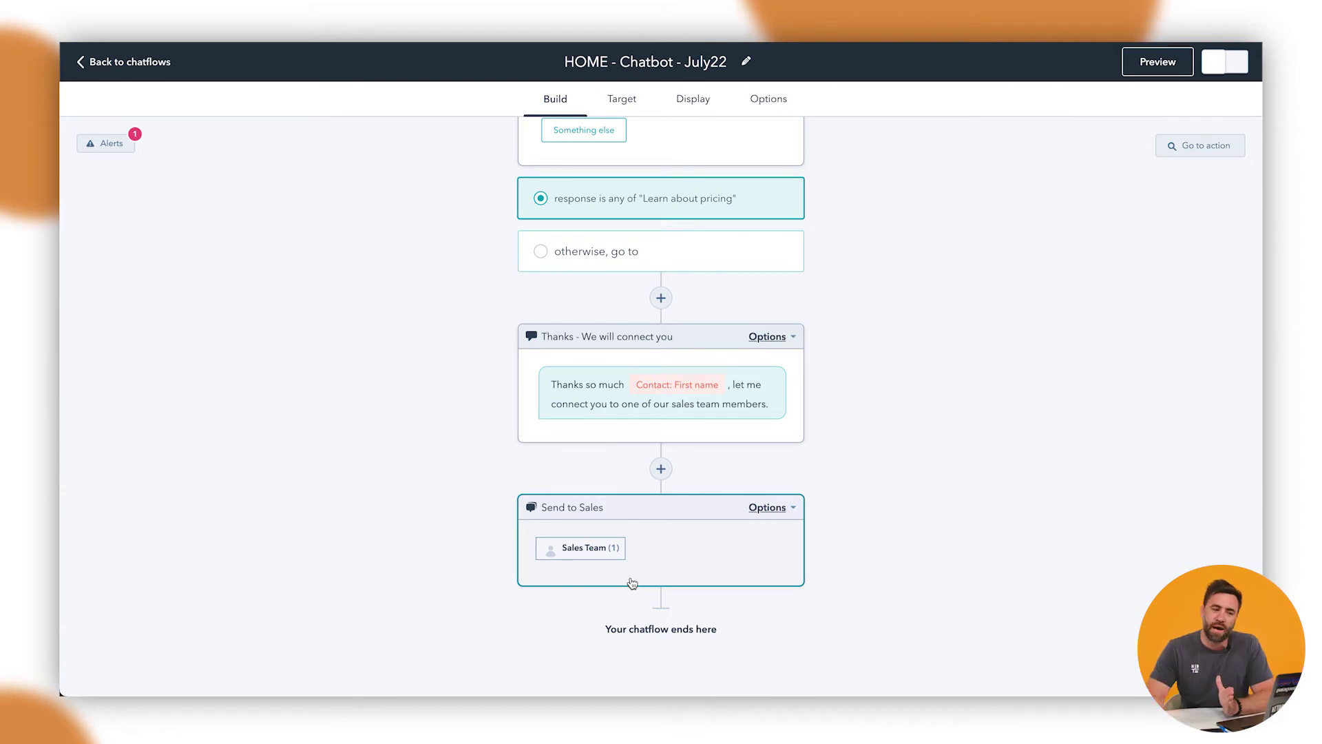
pyautogui.scroll(2, 245, 597)
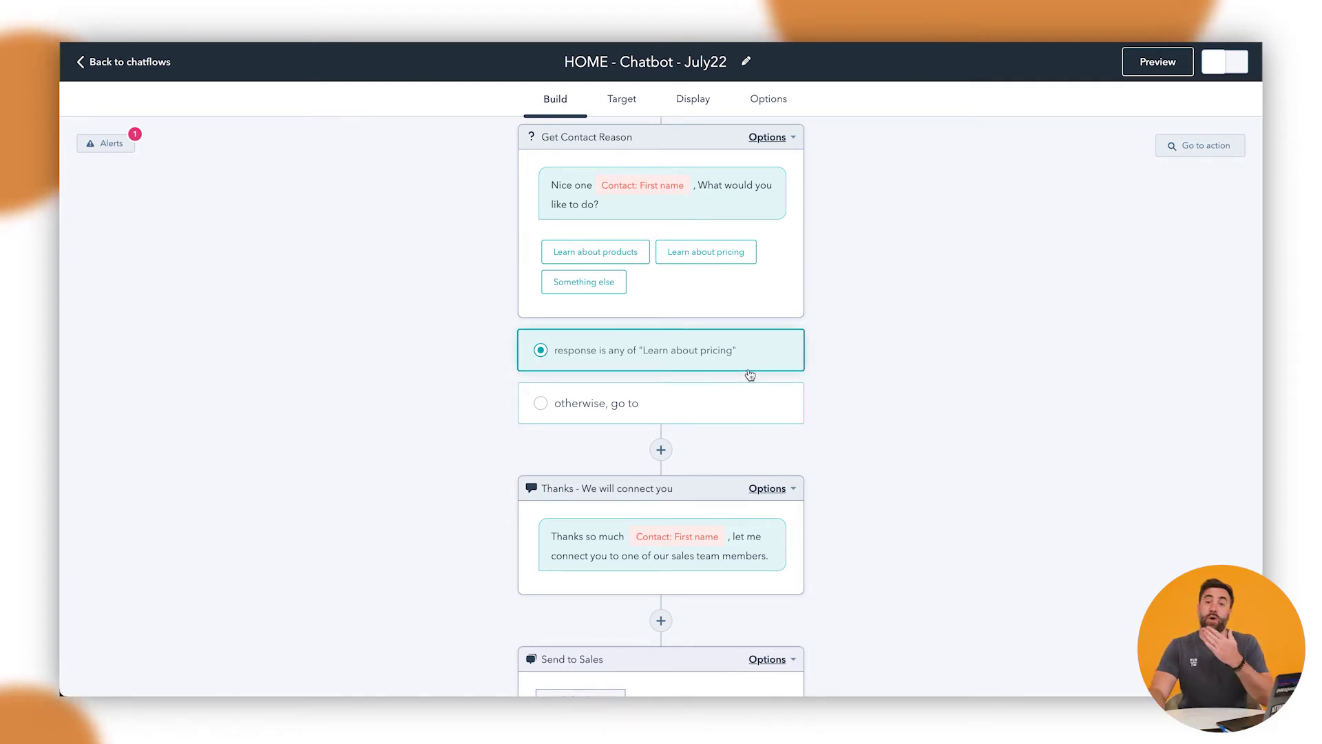
# Step: Route the Learn about products reply in Get Contact Reason to a new simple message action
pyautogui.click(702, 295)
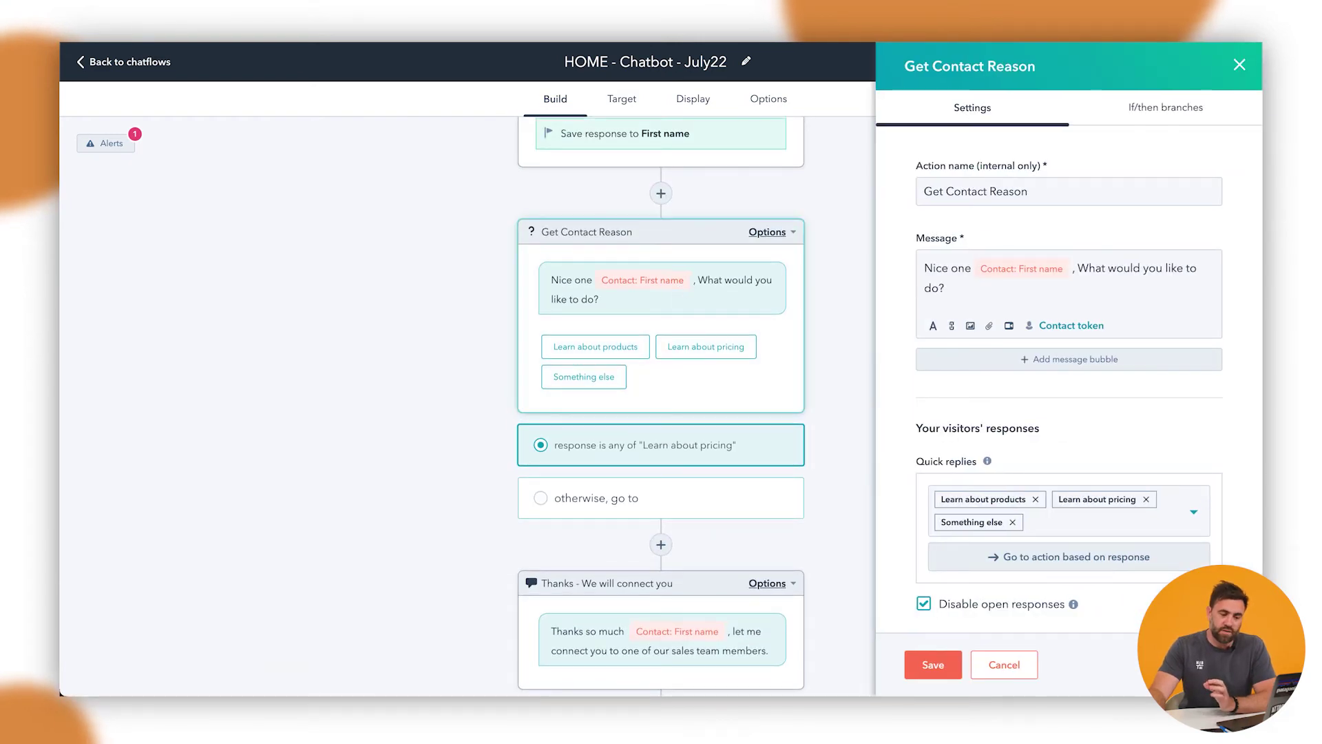
pyautogui.click(1096, 563)
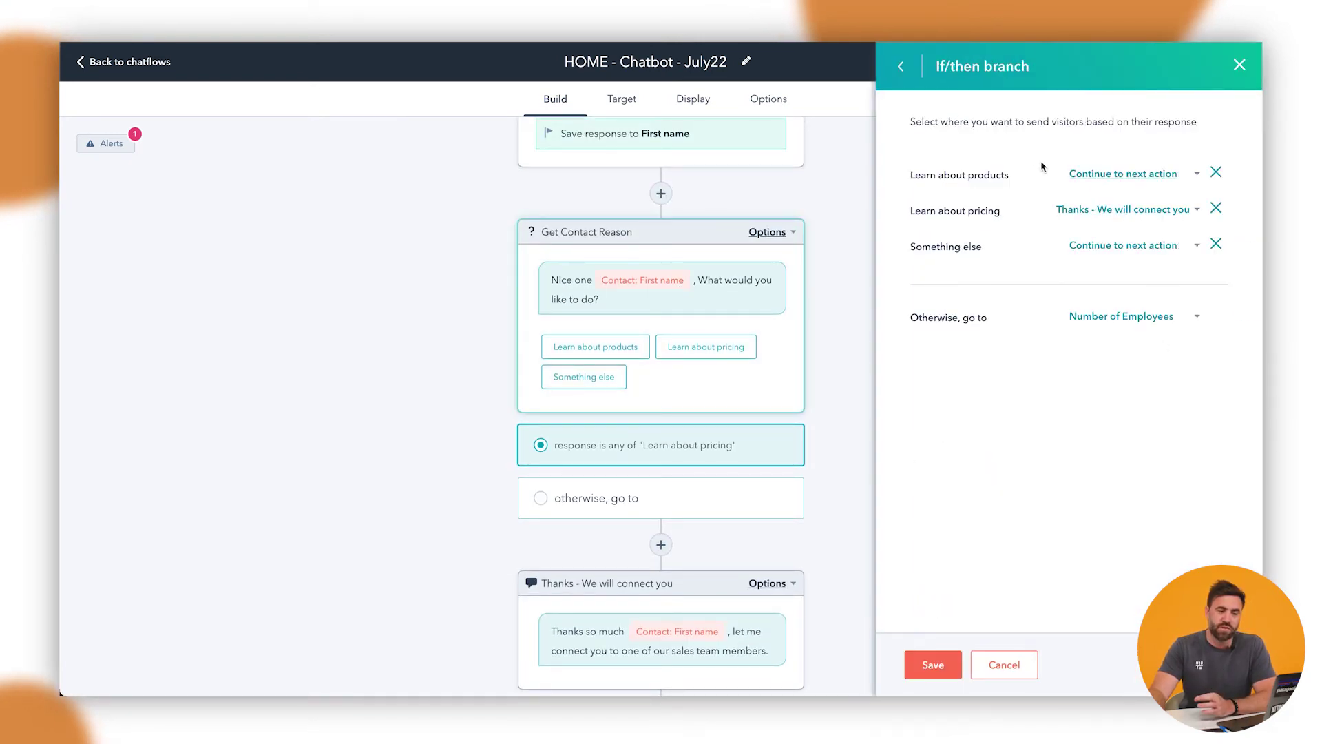
pyautogui.click(1155, 178)
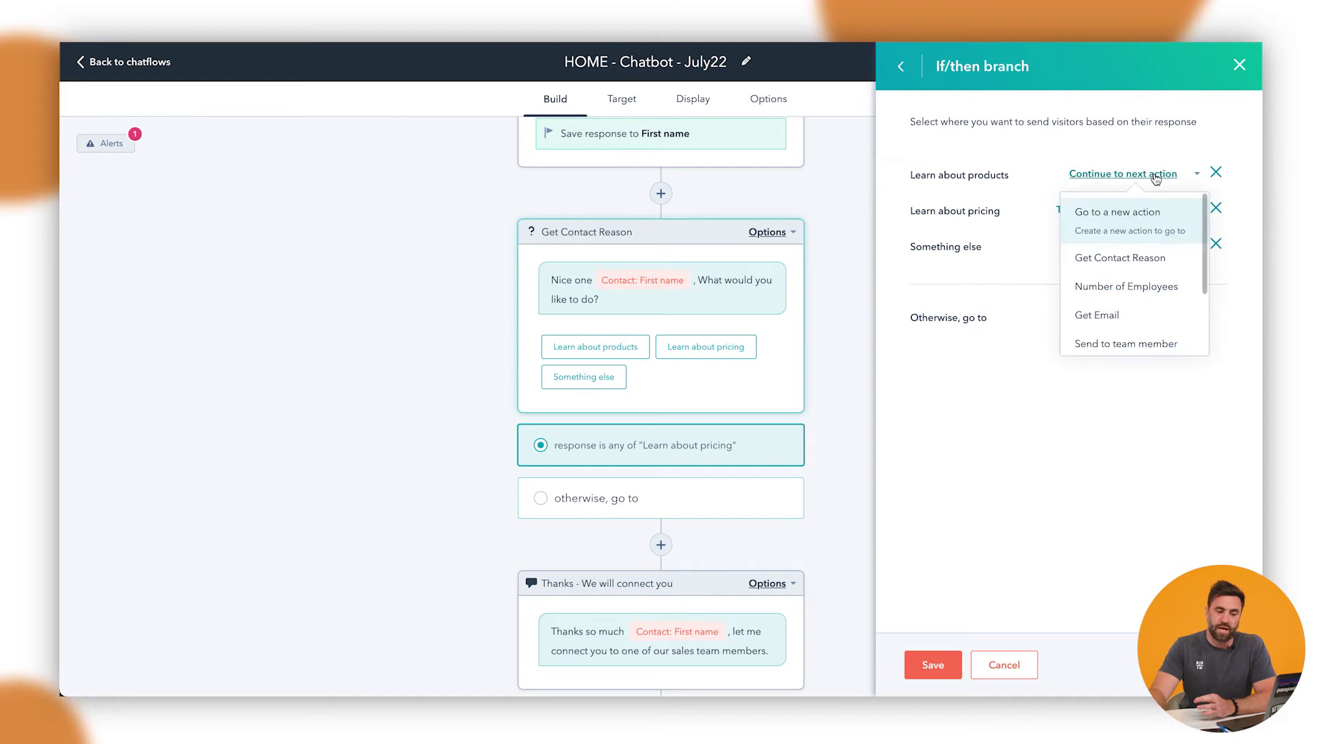
pyautogui.click(1129, 225)
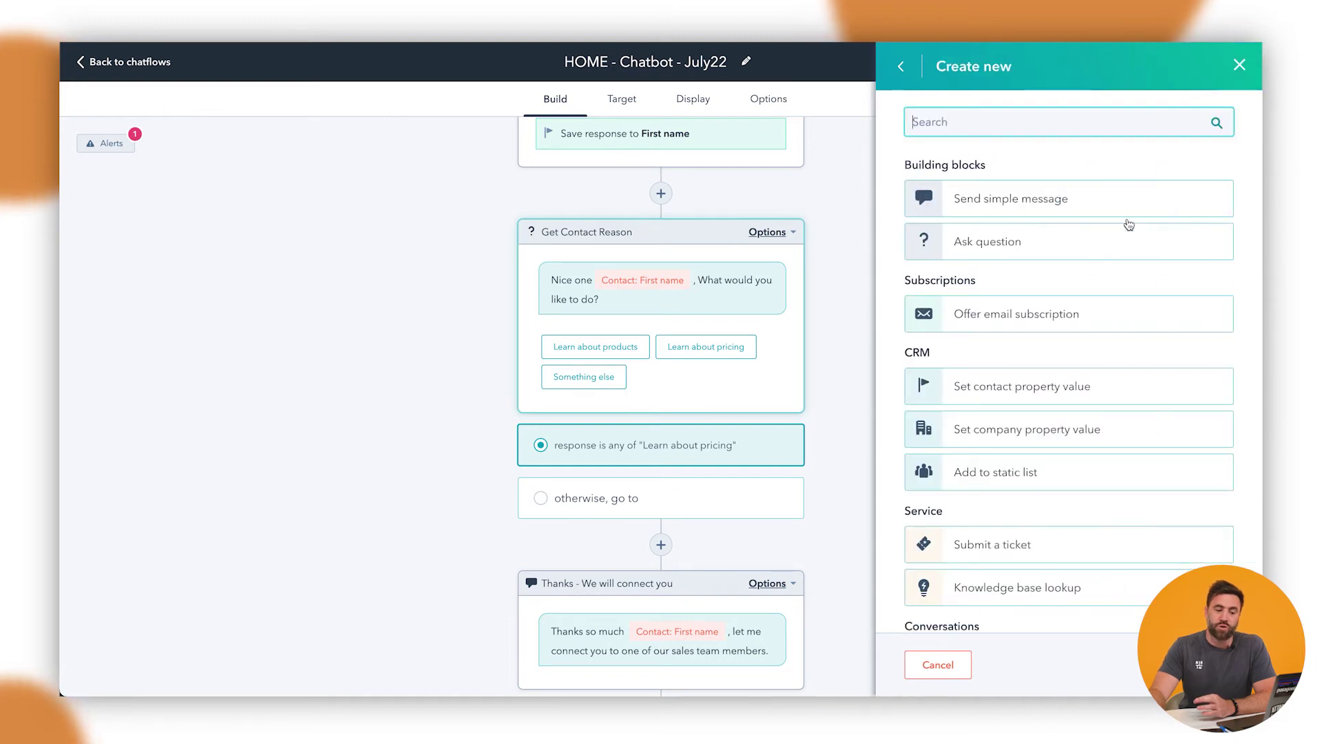
pyautogui.click(1042, 202)
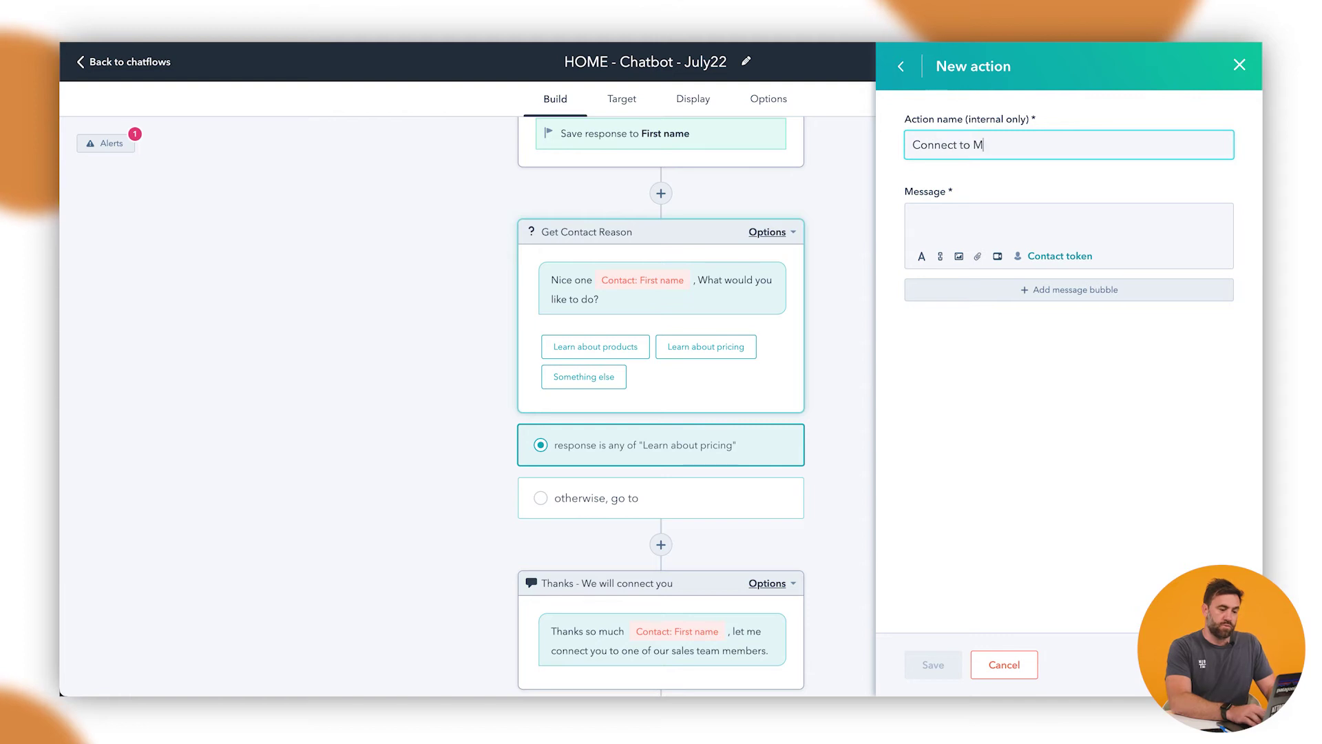
# Step: Write 'Nice one [First name], let me connect you to one of our marketing…' and save the new route
pyautogui.click(1026, 215)
pyautogui.write('Nice one')
pyautogui.click(1056, 257)
pyautogui.click(1014, 110)
pyautogui.write('first name')
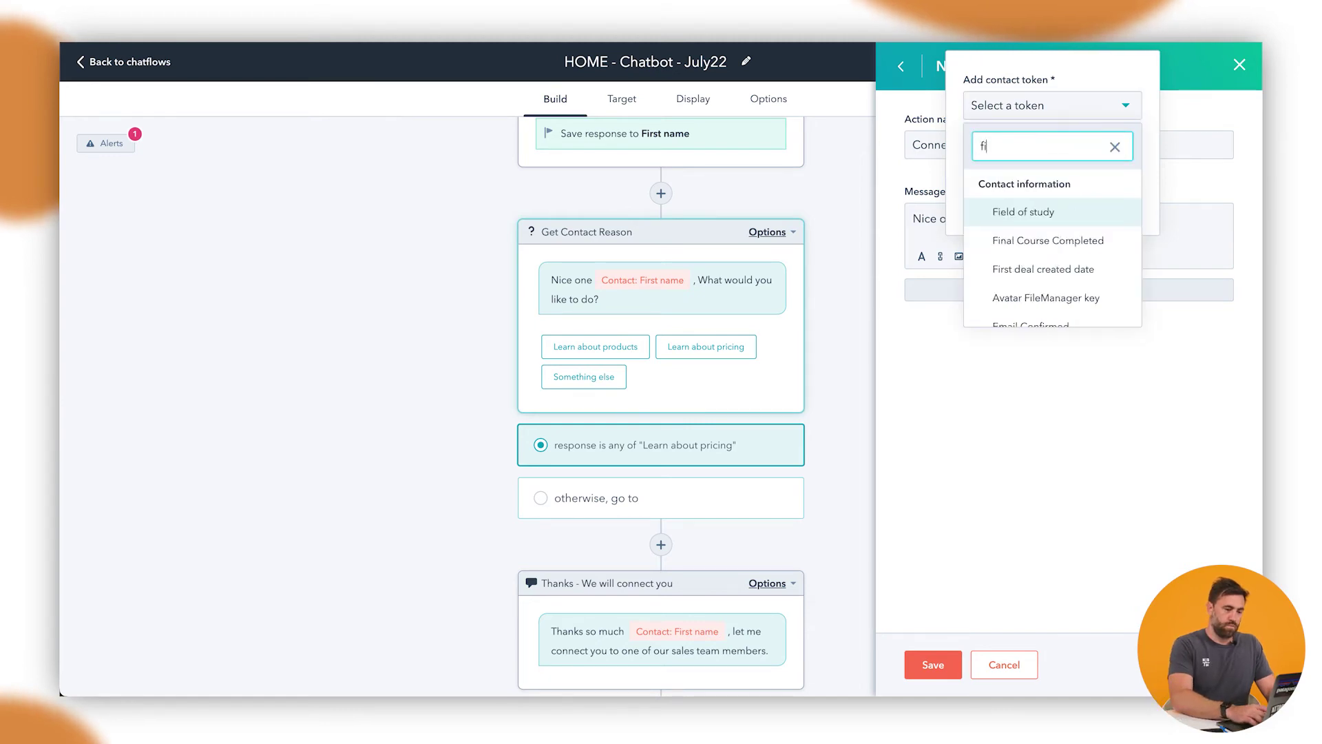
pyautogui.click(1006, 213)
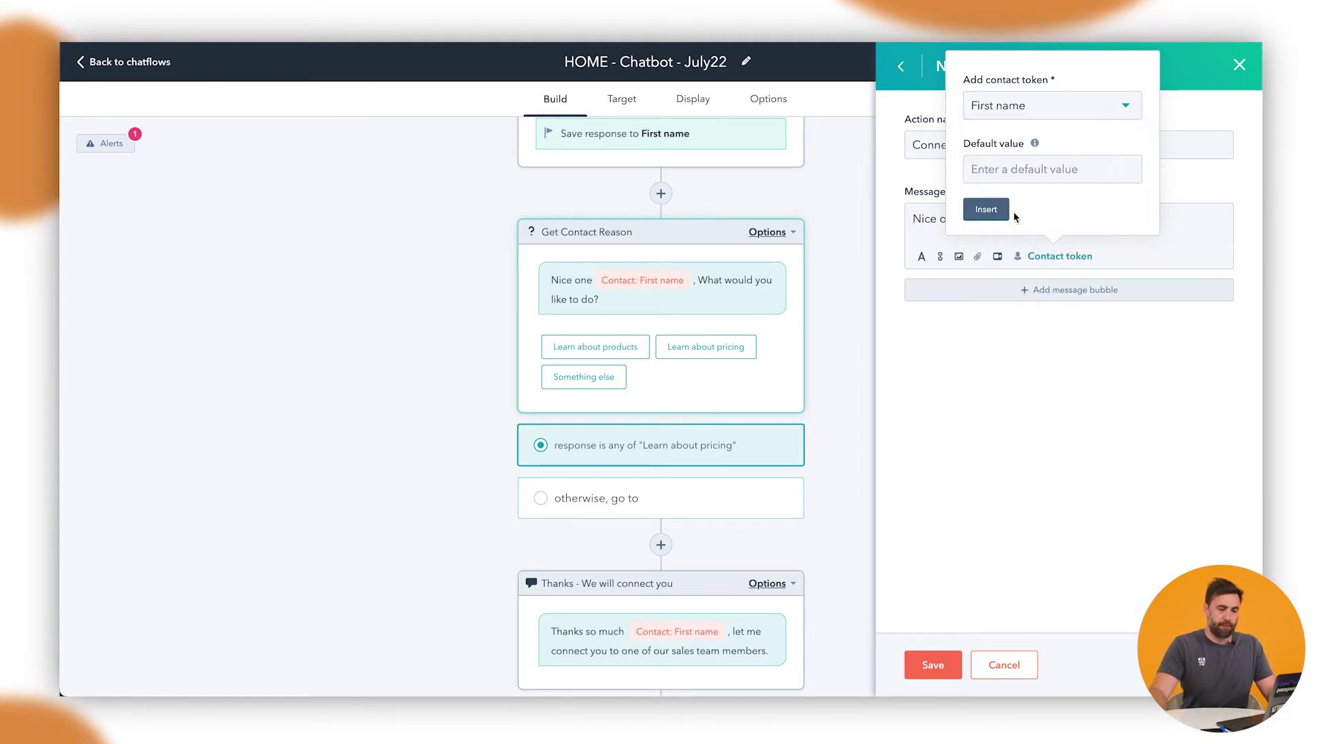
pyautogui.click(988, 206)
pyautogui.click(1094, 222)
pyautogui.write(',')
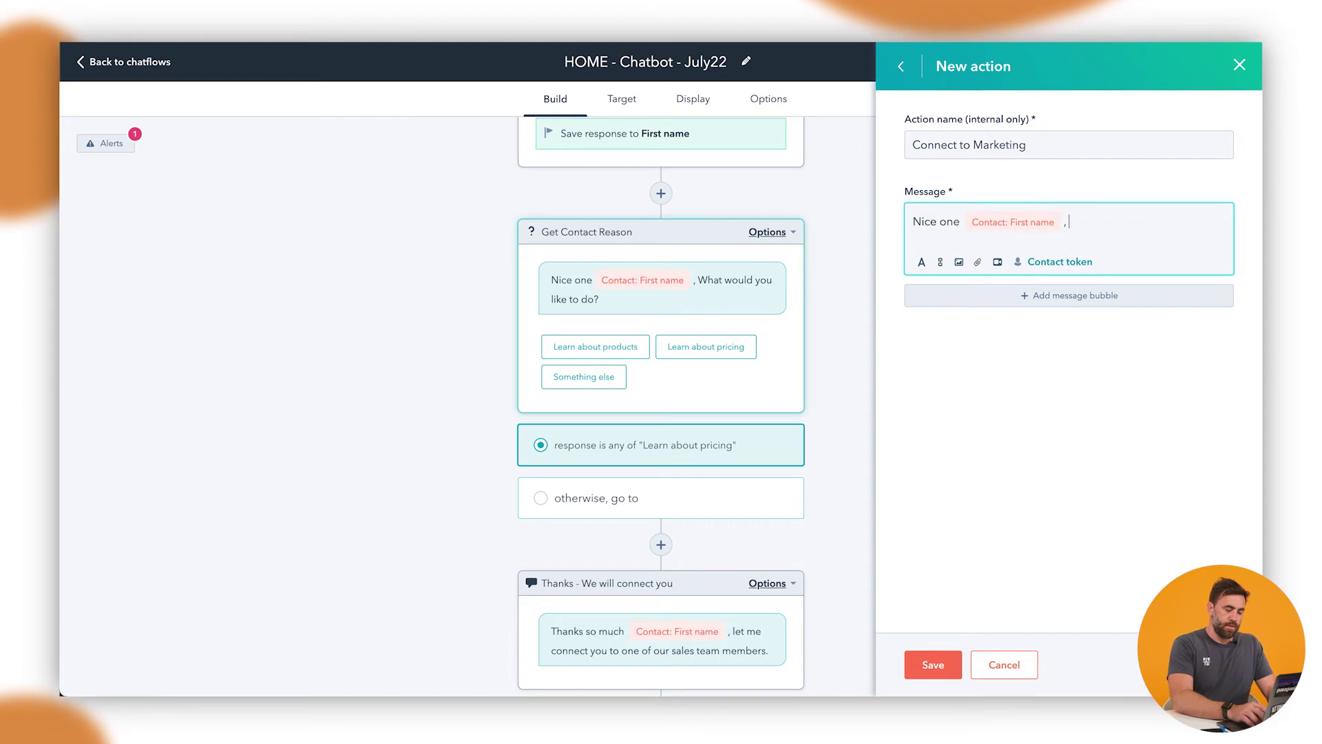
pyautogui.write(' let me connect you to on')
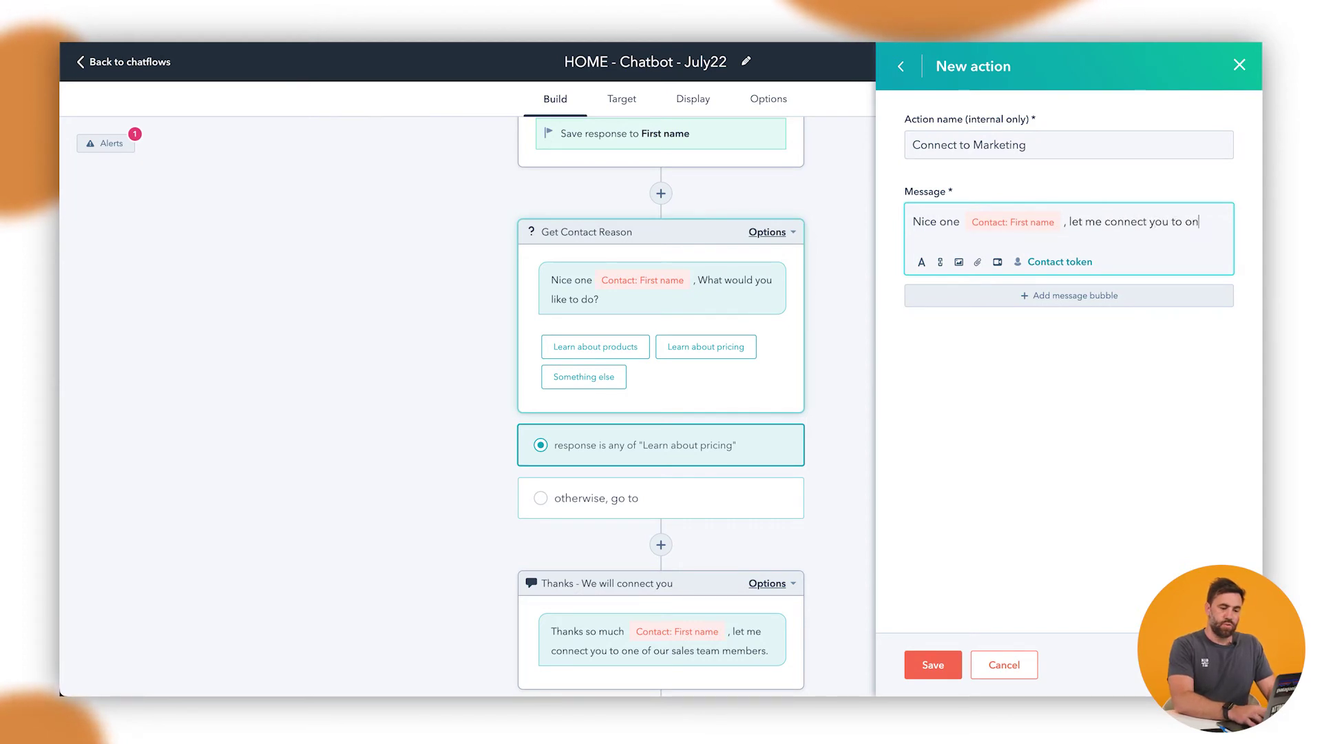
pyautogui.write('e of our marketing')
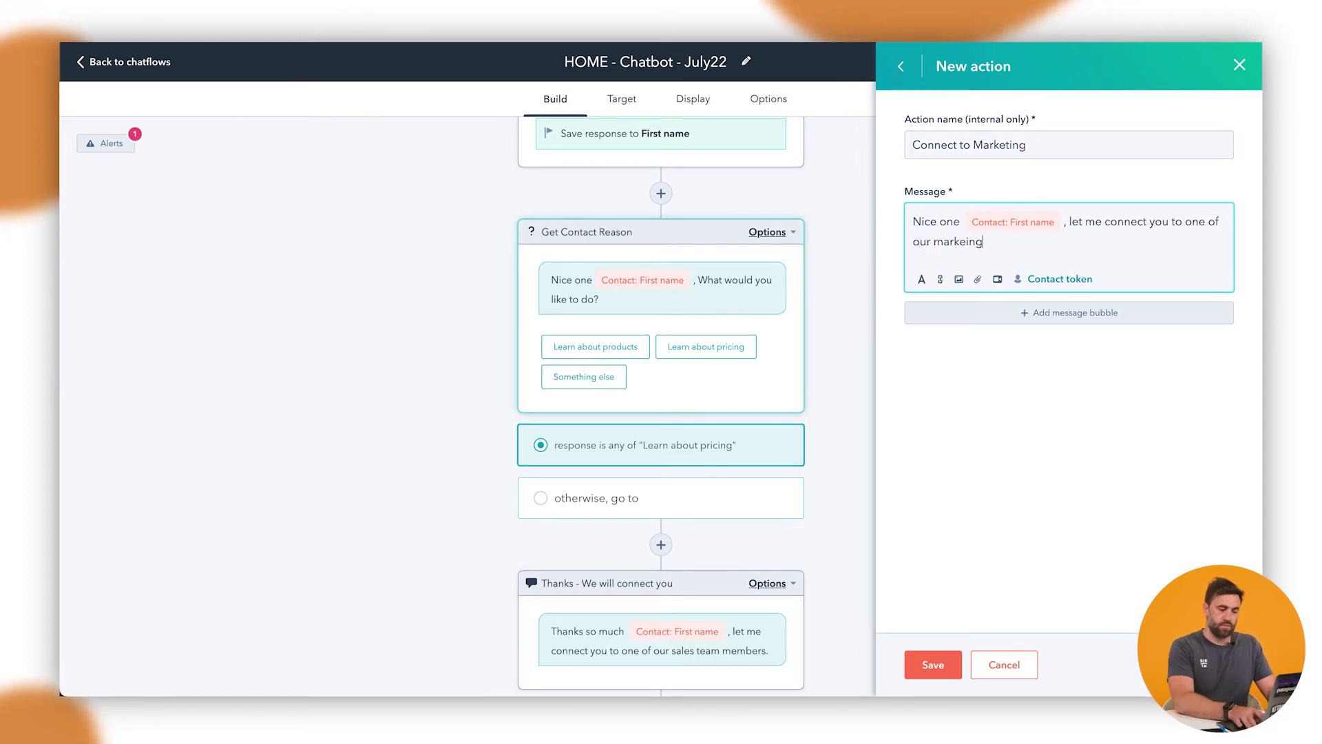
pyautogui.press('BackSpace')
pyautogui.press('BackSpace')
pyautogui.press('BackSpace')
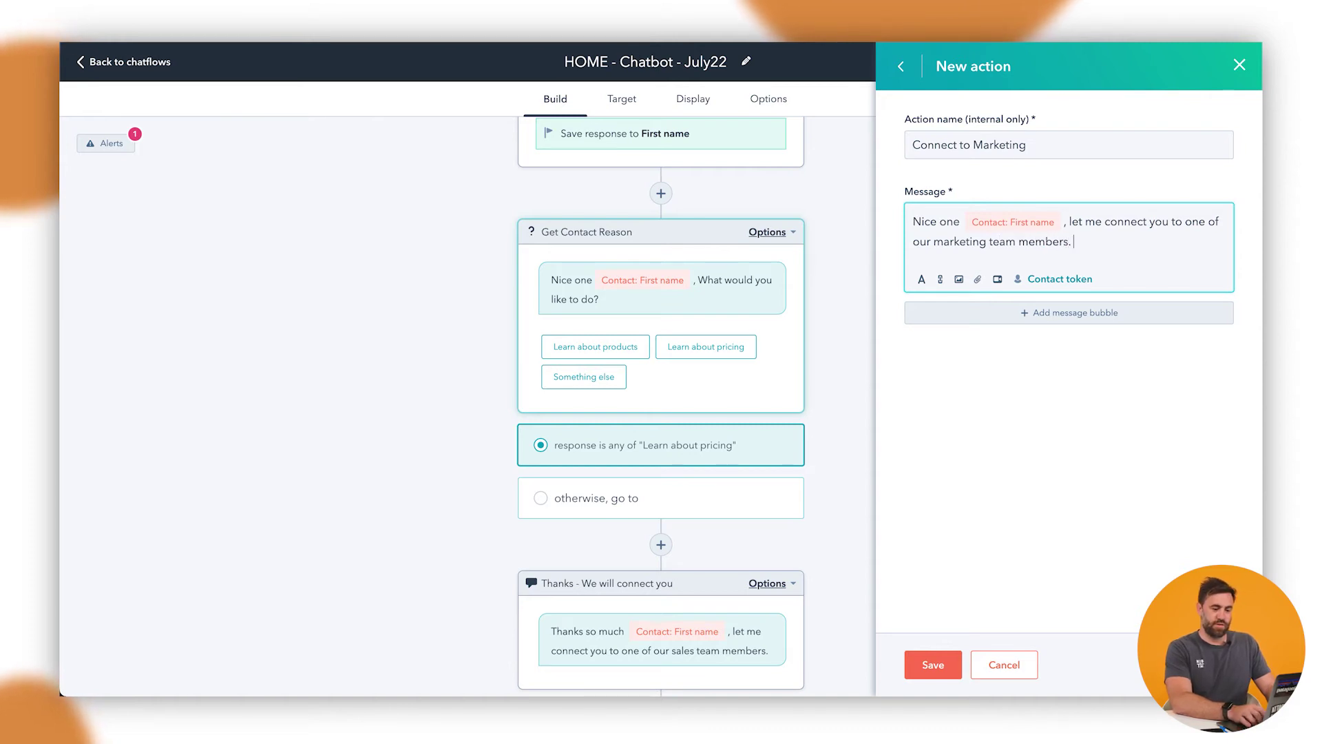
pyautogui.click(957, 672)
pyautogui.click(947, 663)
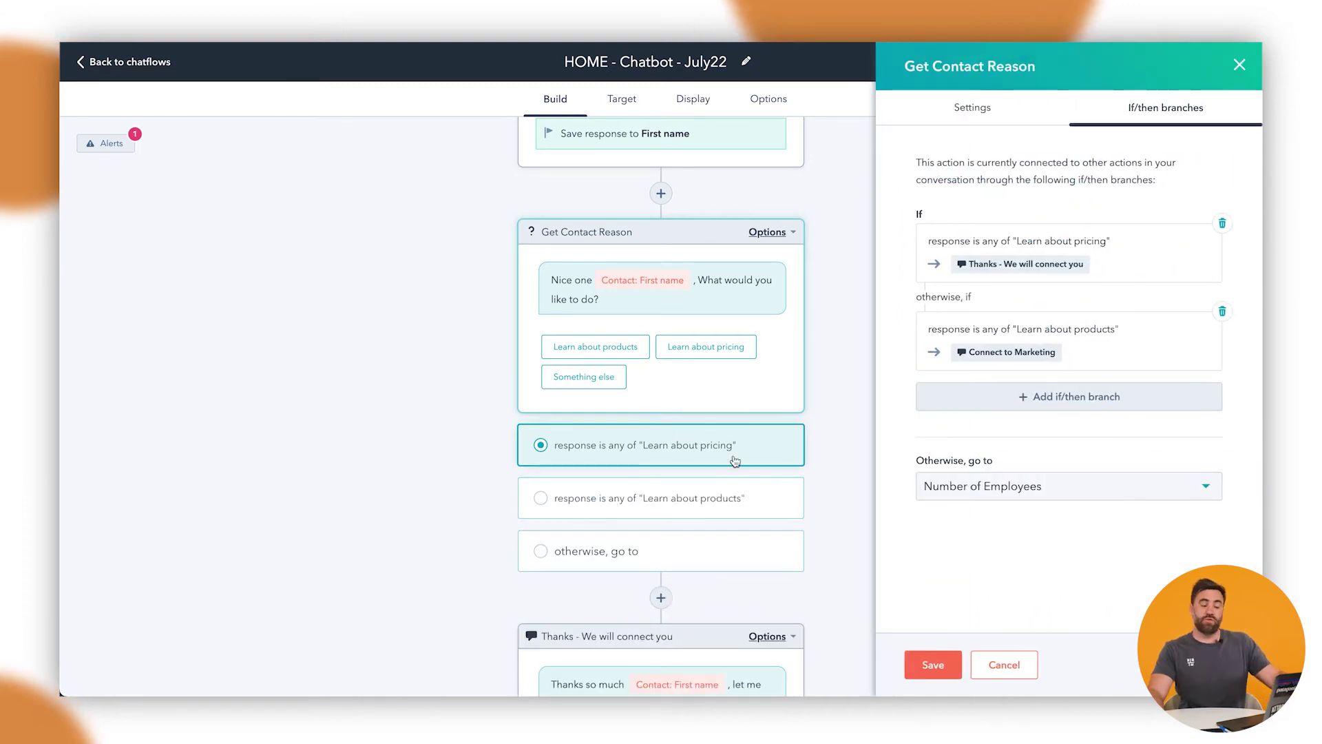
# Step: Save the Get Contact Reason changes and show the Learn about products branch on the canvas
pyautogui.click(933, 665)
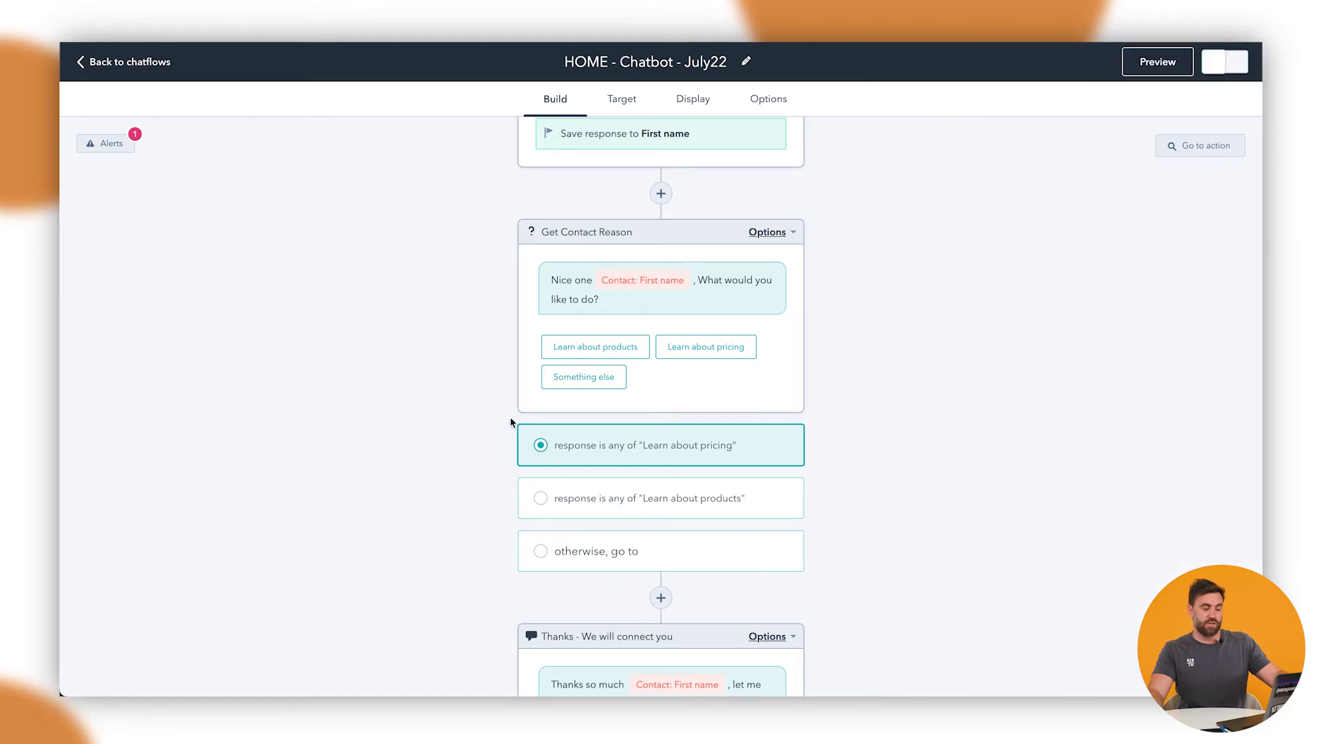
pyautogui.scroll(-5, 505, 446)
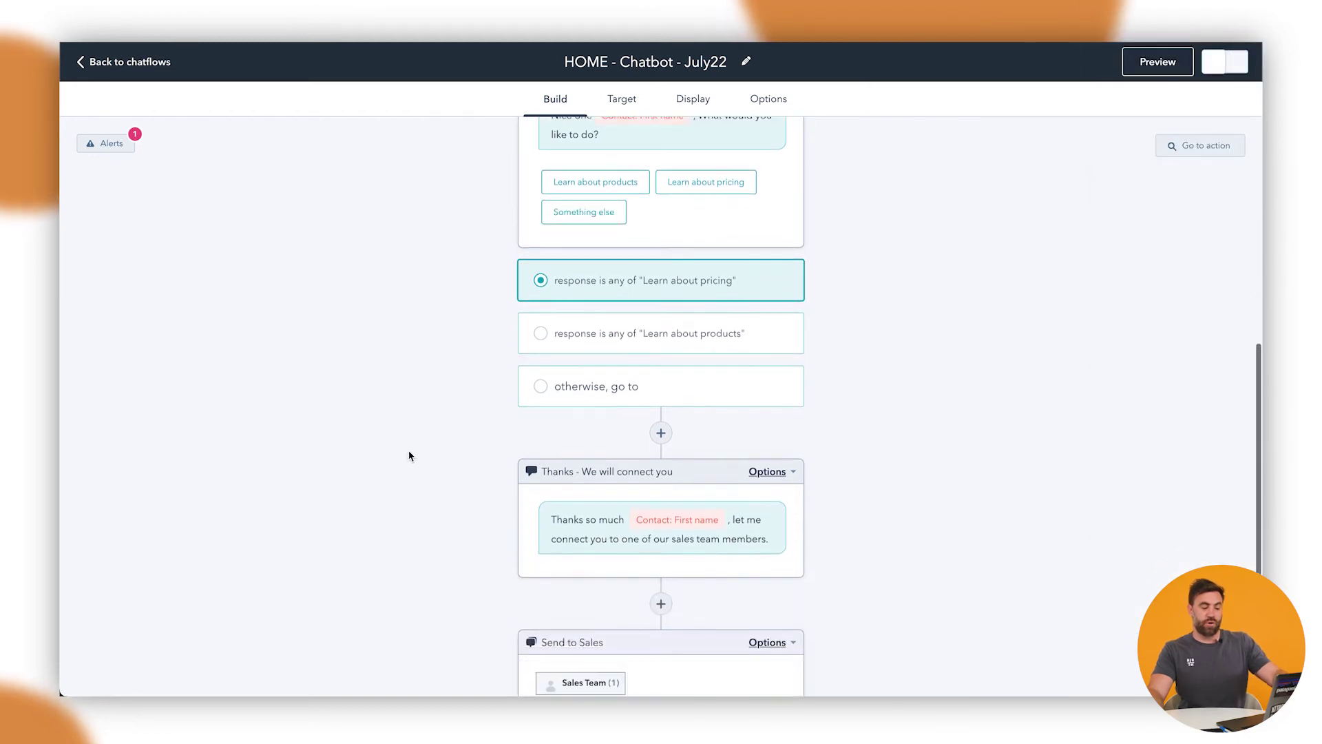
pyautogui.scroll(3, 580, 482)
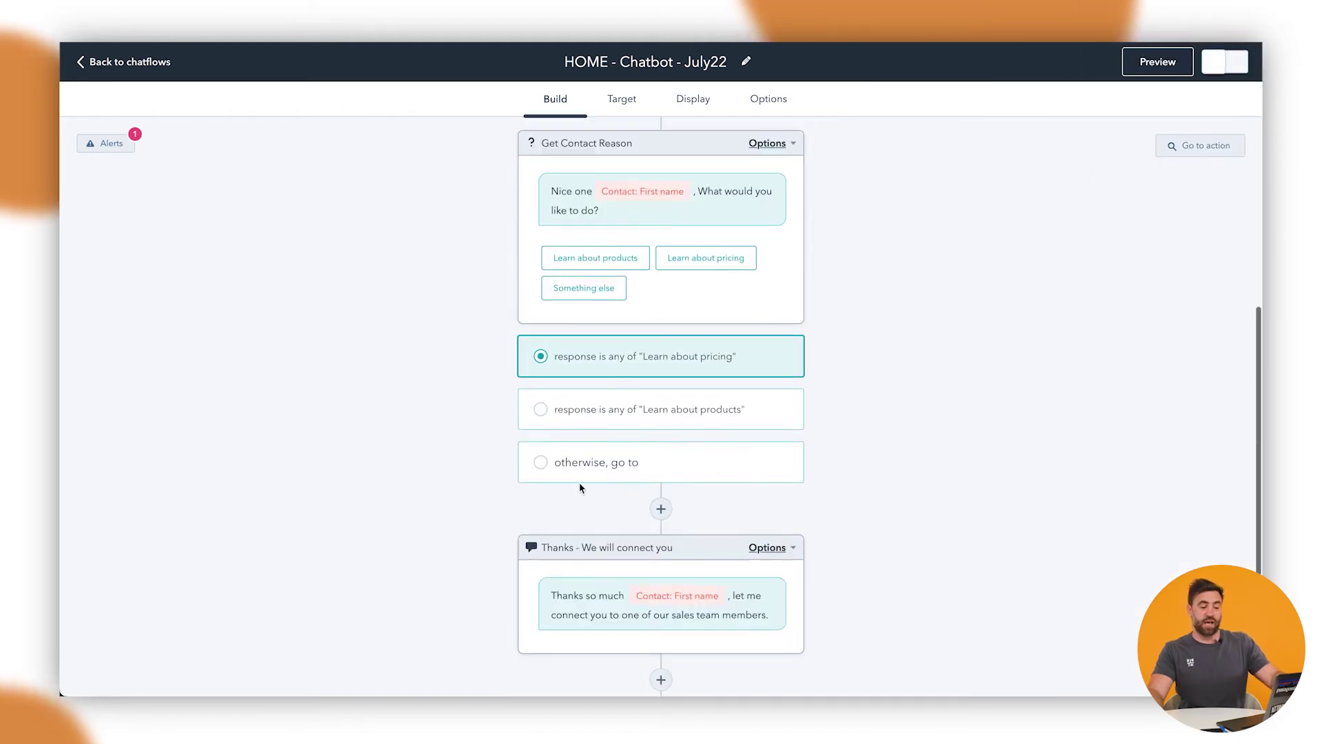
pyautogui.click(619, 413)
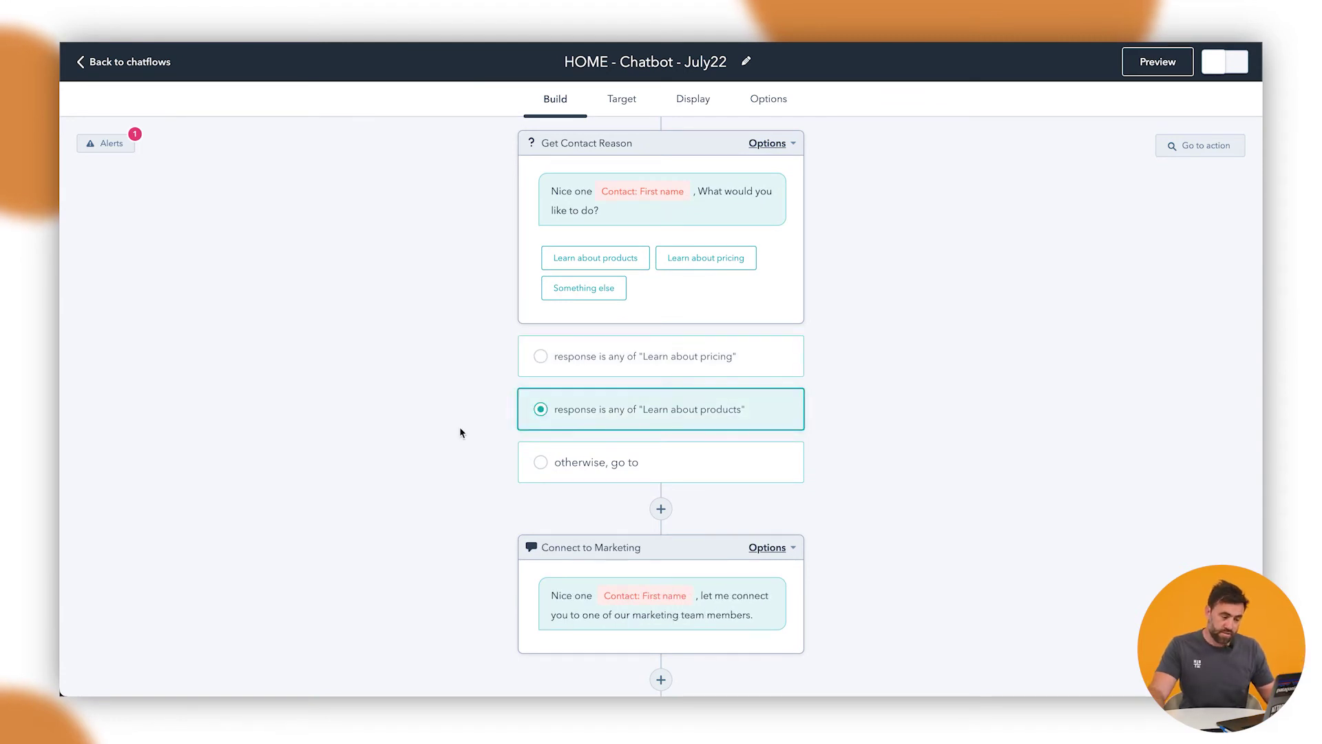
pyautogui.scroll(-3, 460, 427)
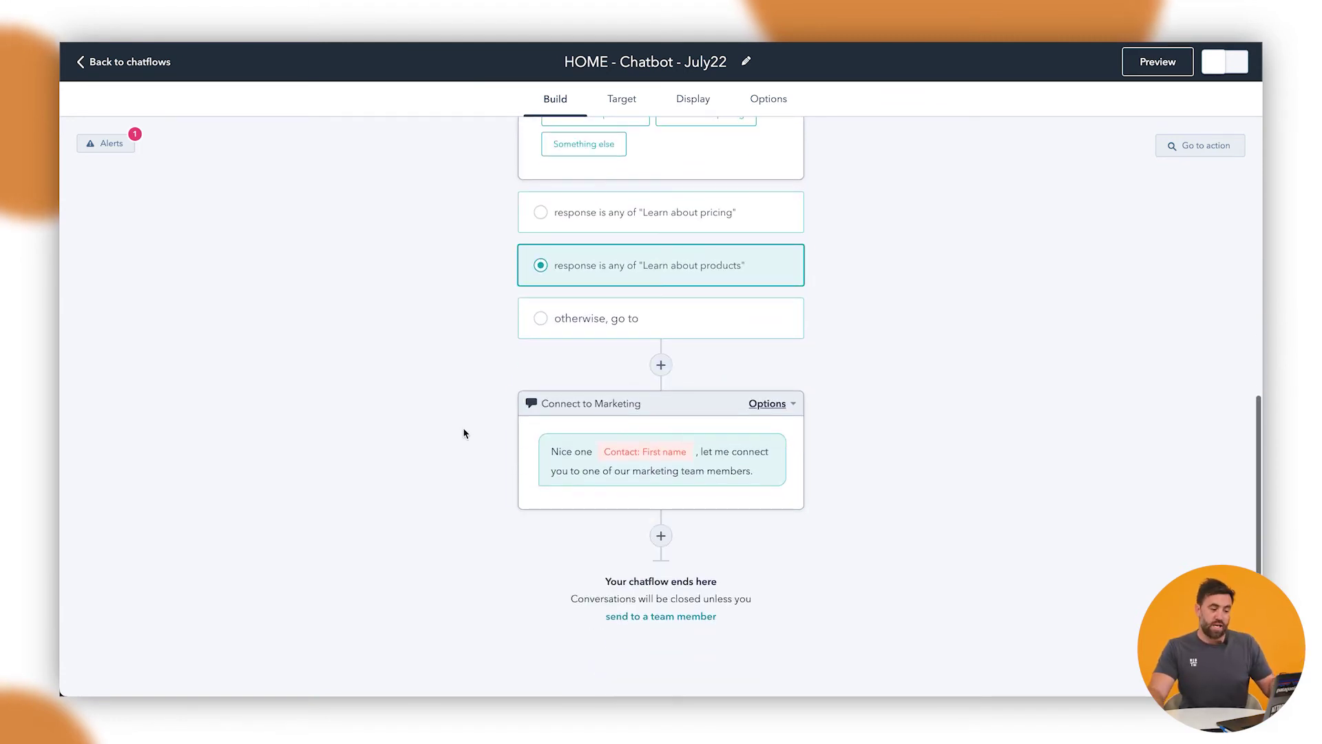
# Step: Add a 'Send to marketing team member' step after Connect to Marketing, assigned to the Marketing Team
pyautogui.click(660, 536)
pyautogui.scroll(-3, 1026, 494)
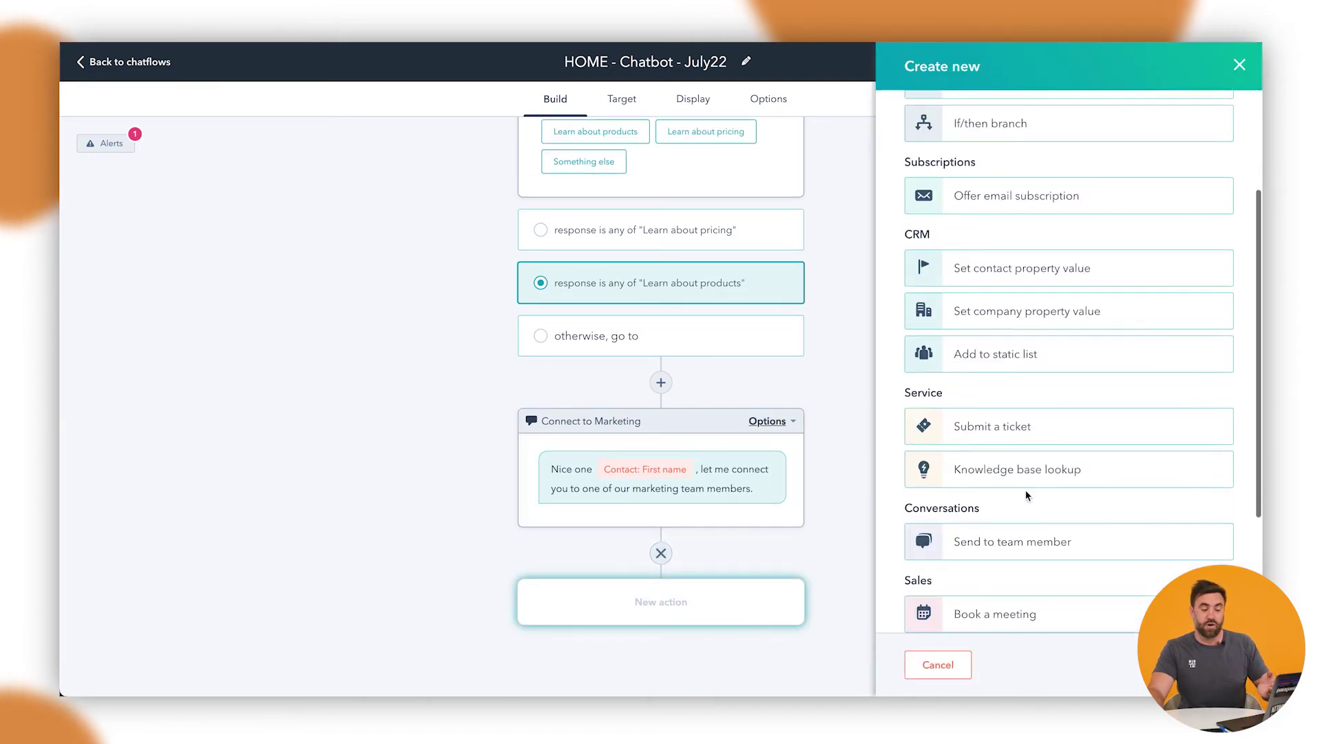
pyautogui.click(1013, 541)
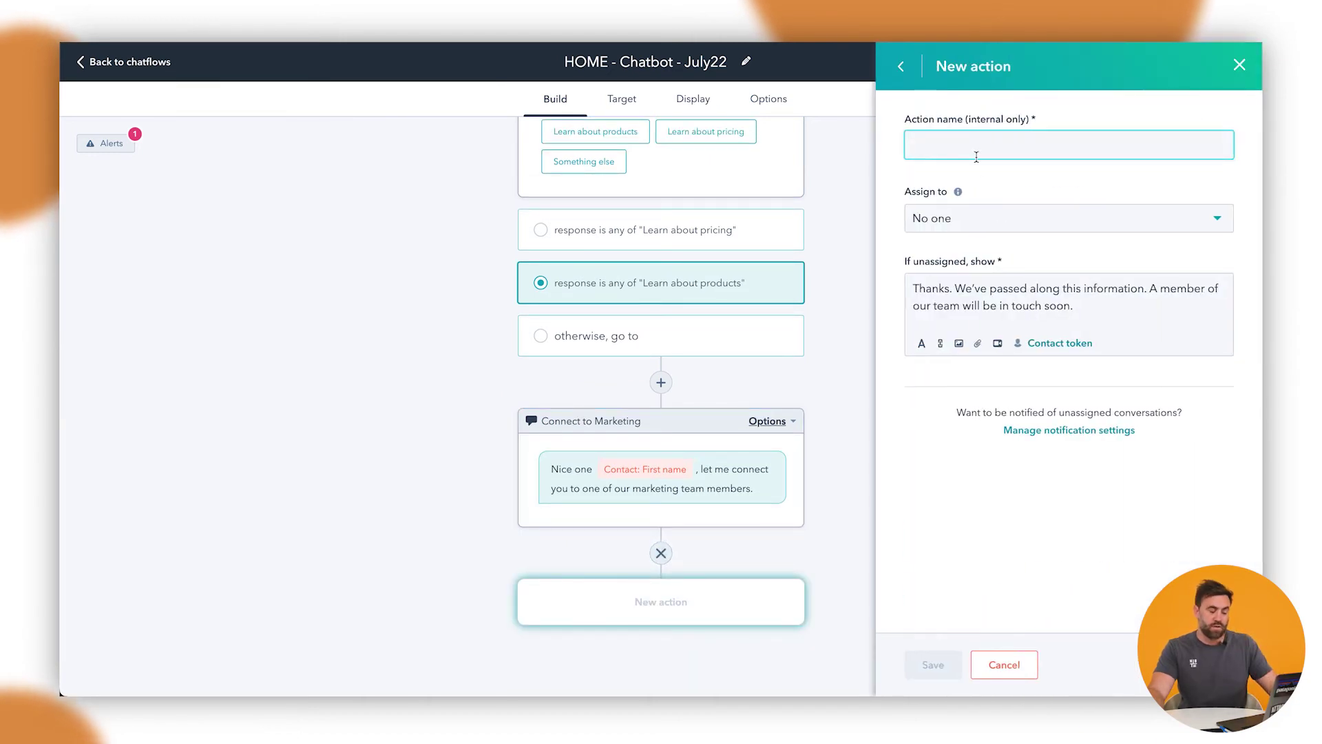
pyautogui.write('Send to marketing team member')
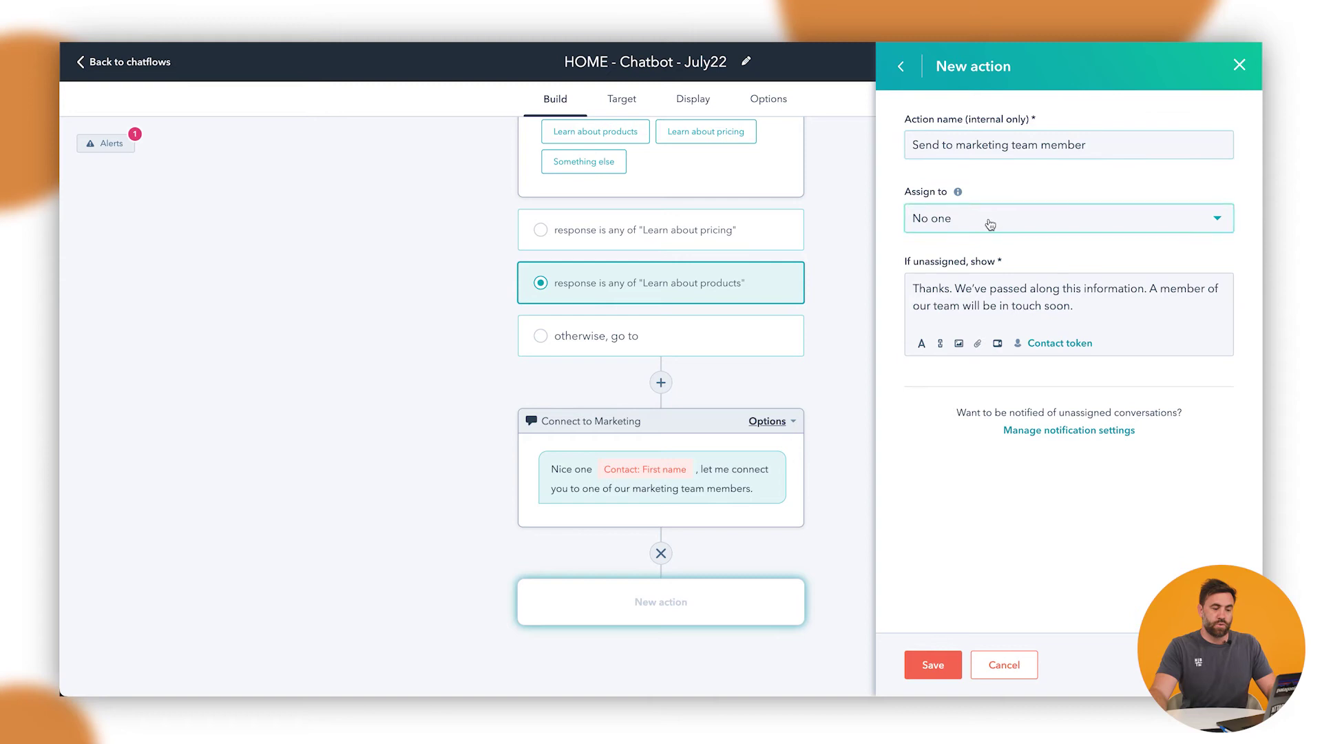
pyautogui.click(988, 218)
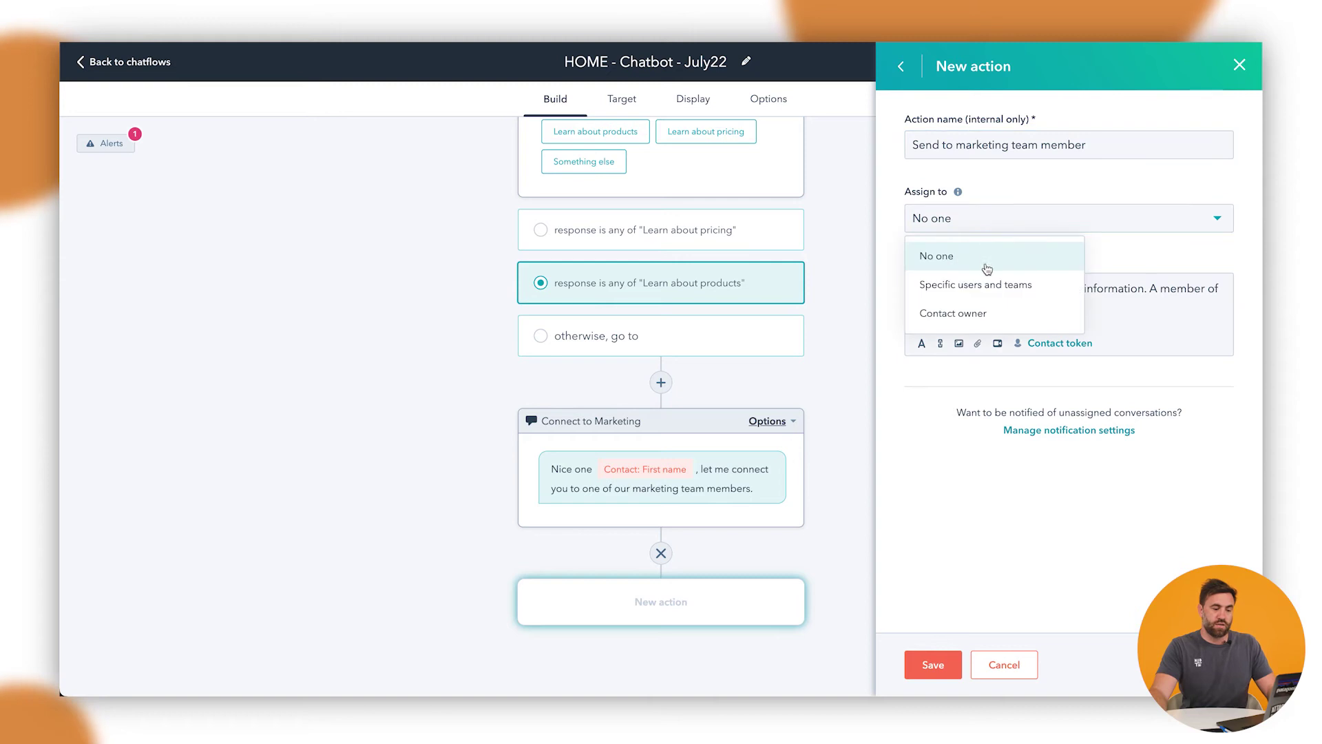
pyautogui.click(981, 284)
pyautogui.click(978, 284)
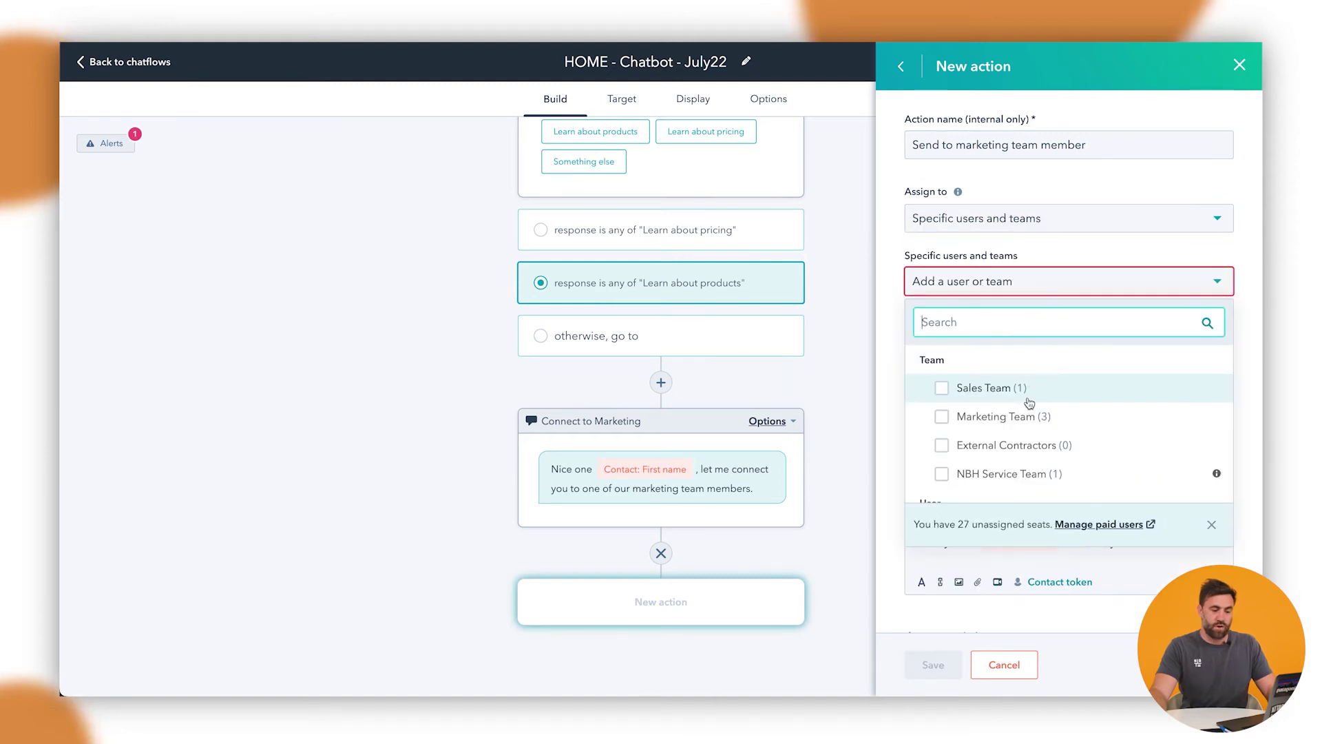
pyautogui.click(1017, 417)
pyautogui.click(891, 401)
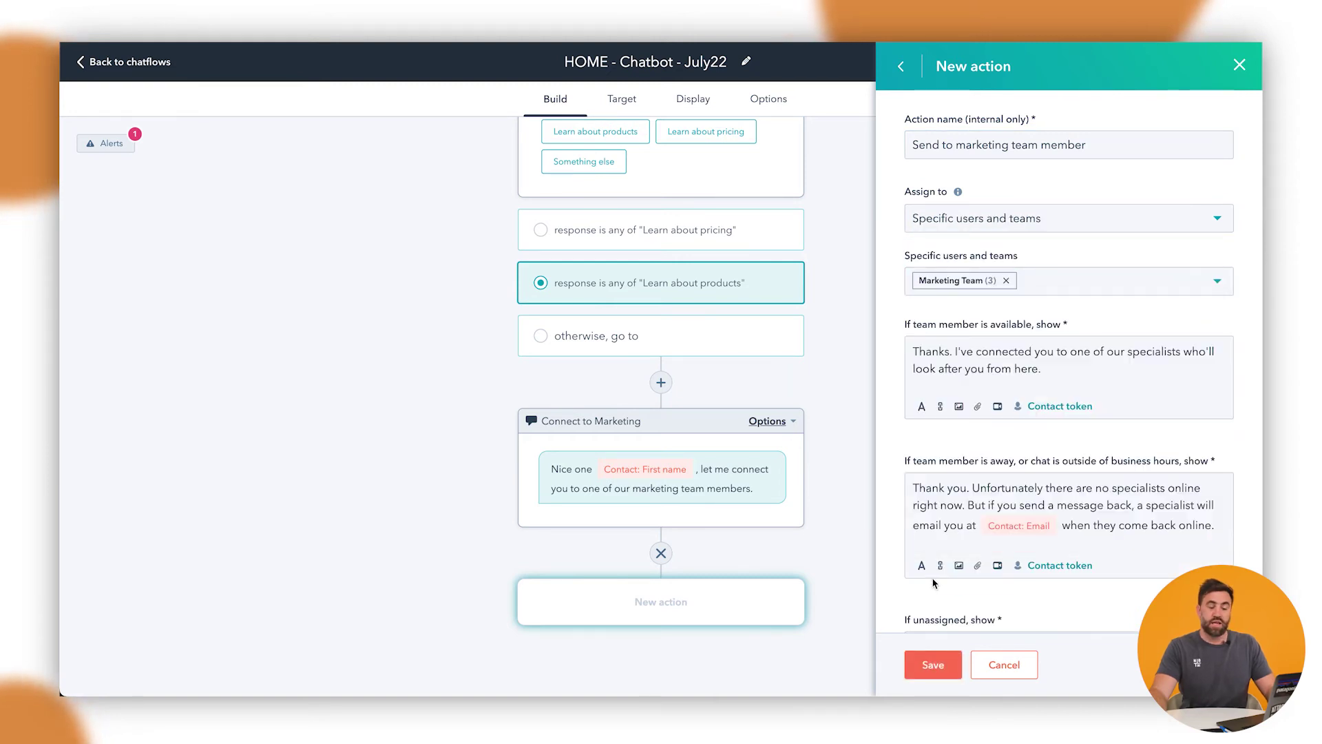
pyautogui.click(942, 672)
pyautogui.scroll(2, 627, 490)
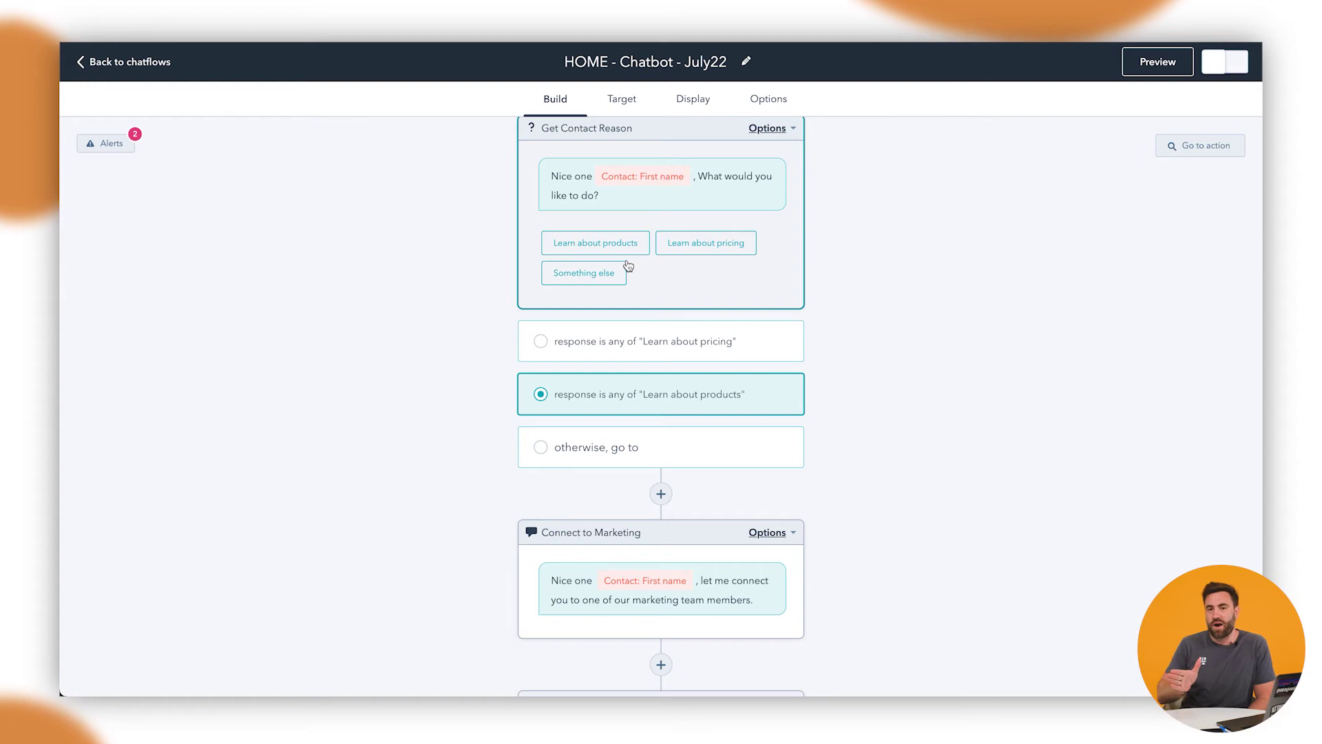
# Step: Show Get Contact Reason's response routing and insert a new step above Connect to Marketing
pyautogui.click(628, 250)
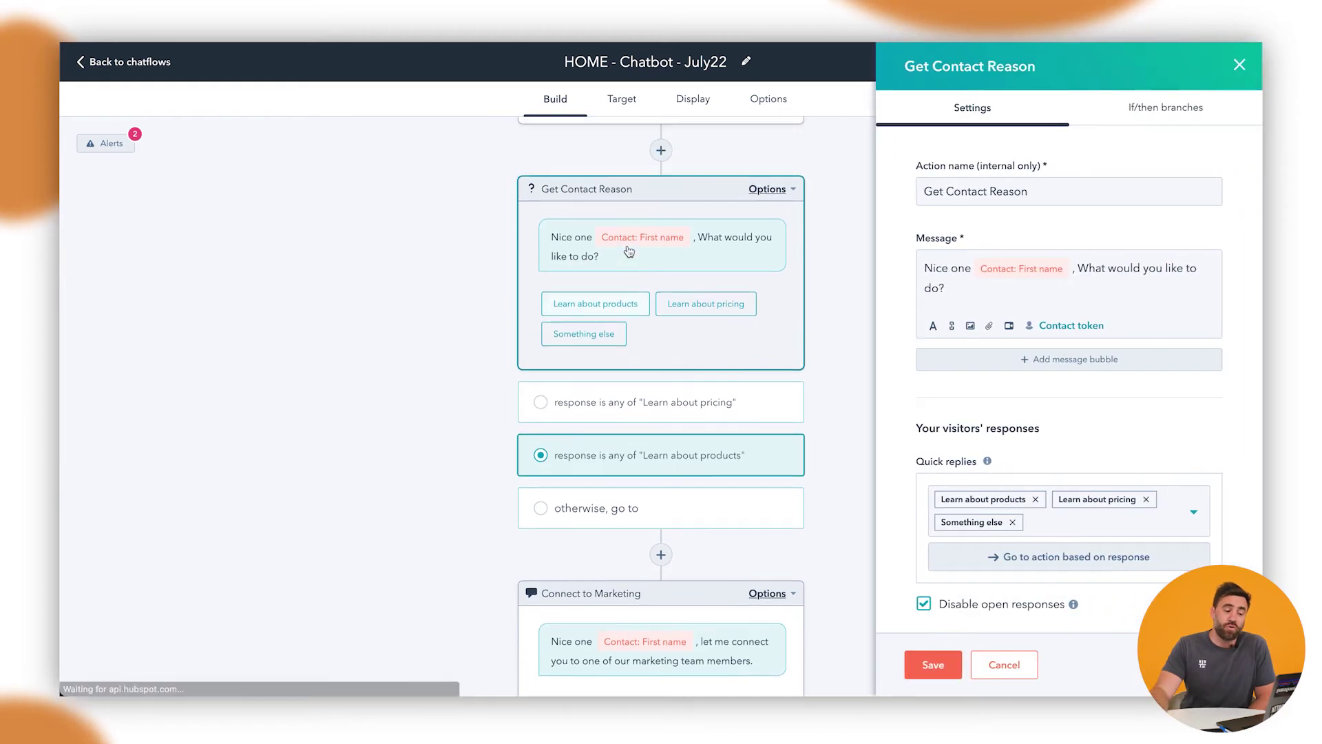
pyautogui.click(1032, 559)
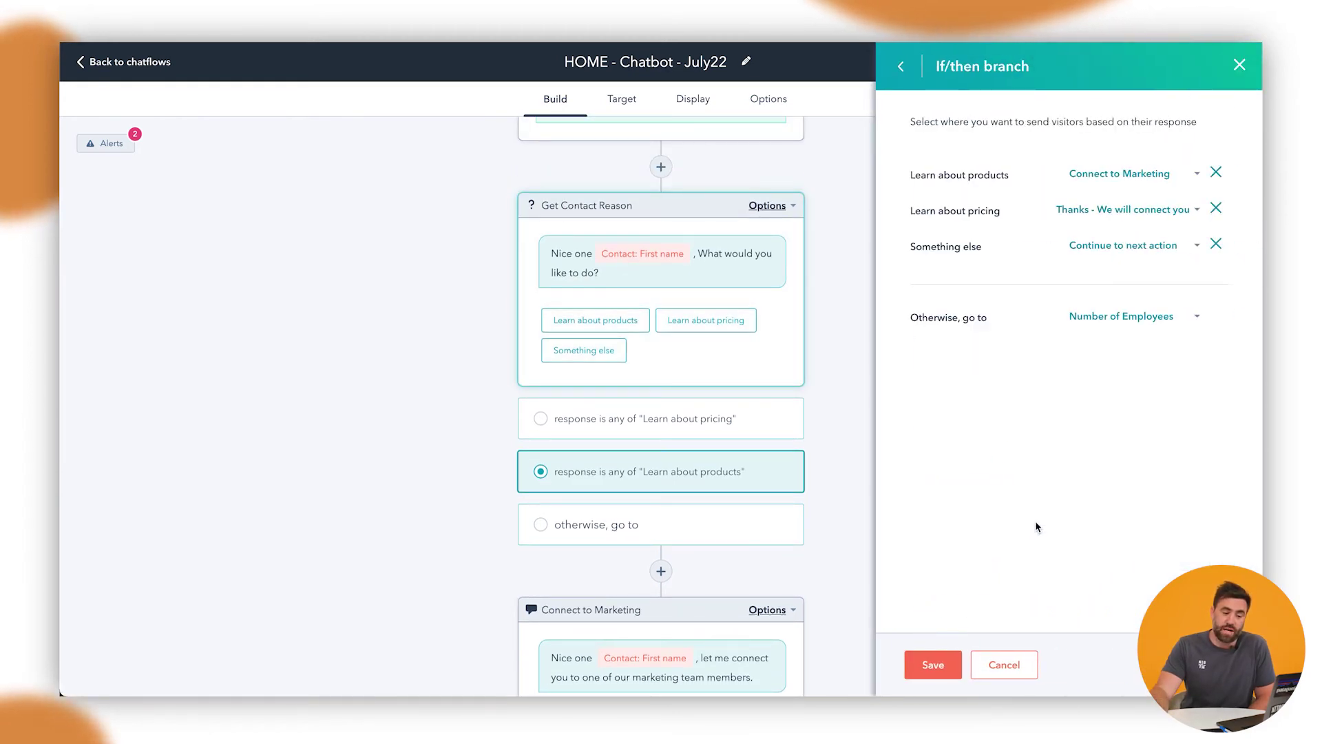
pyautogui.scroll(-1, 763, 511)
pyautogui.scroll(-2, 763, 511)
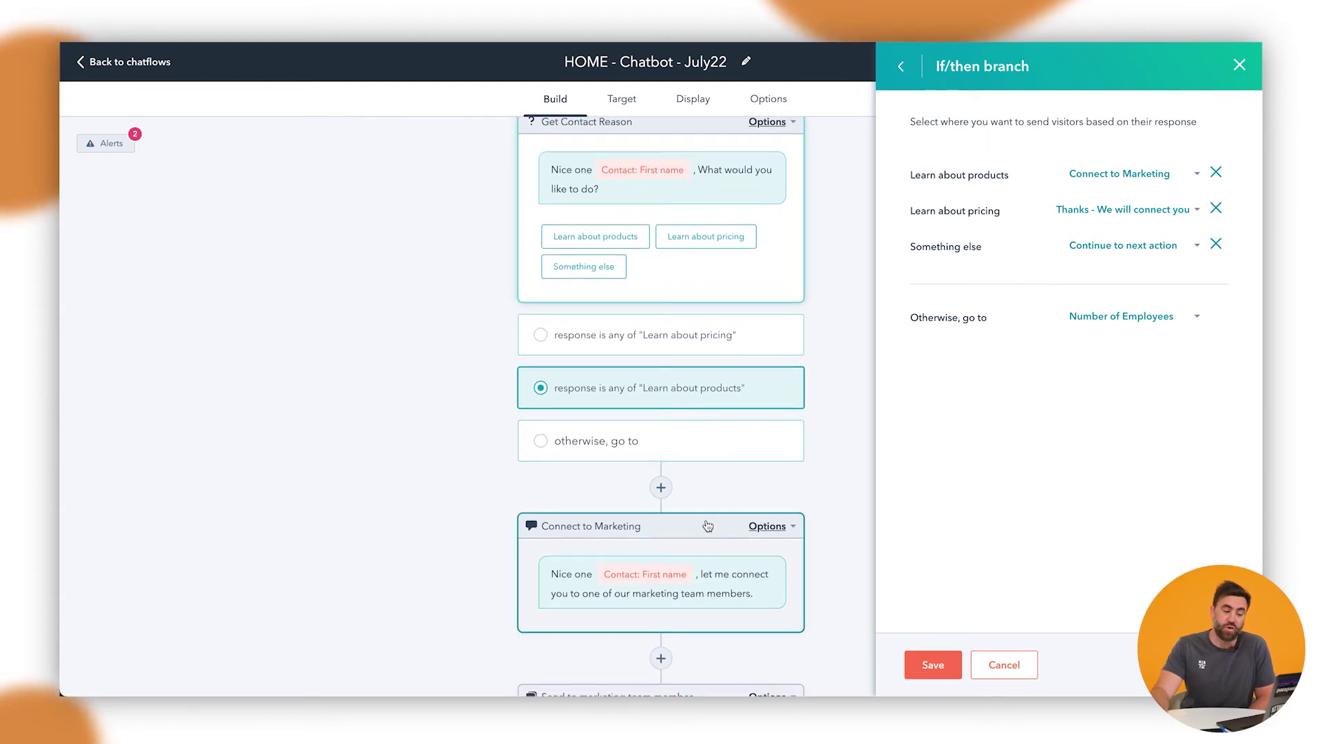
pyautogui.click(660, 486)
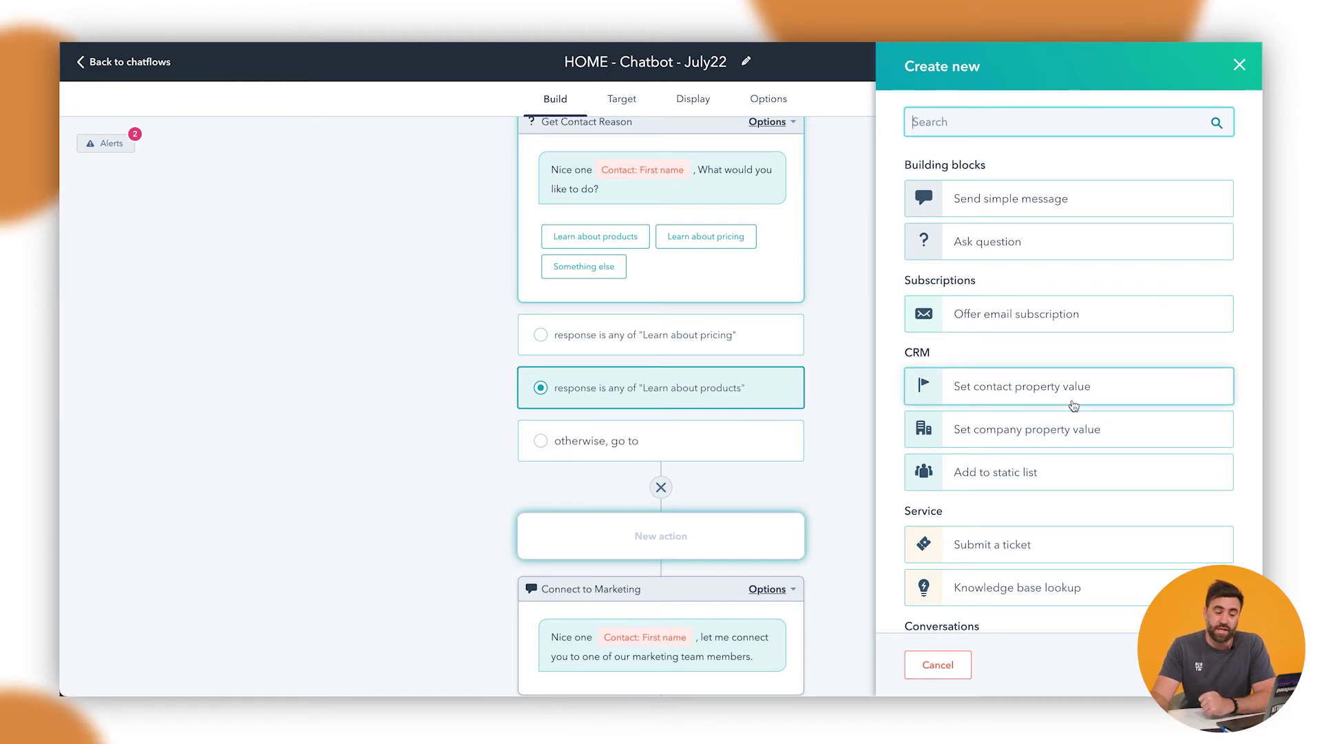
# Step: Insert a Book a meeting step using the tw19 meetings link below 'Thanks - We will connect you' and save
pyautogui.scroll(-2, 1047, 472)
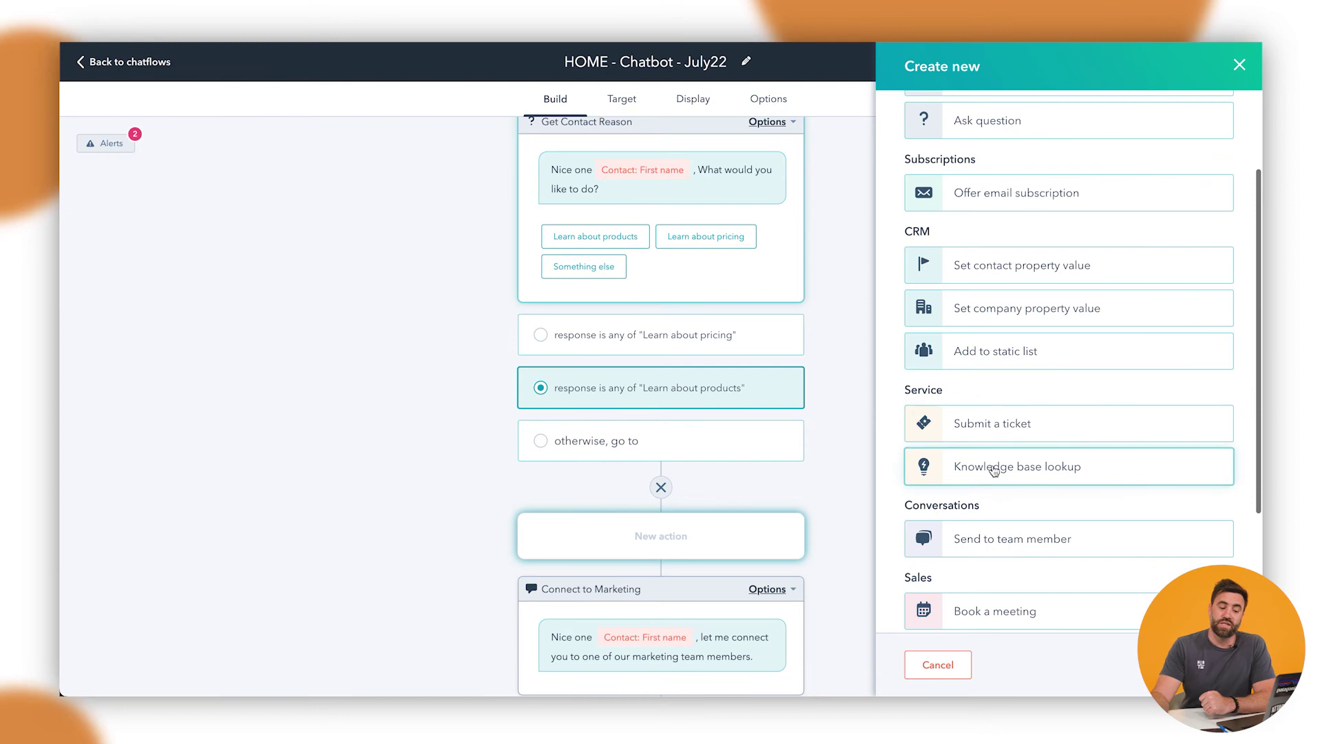
pyautogui.scroll(-3, 994, 470)
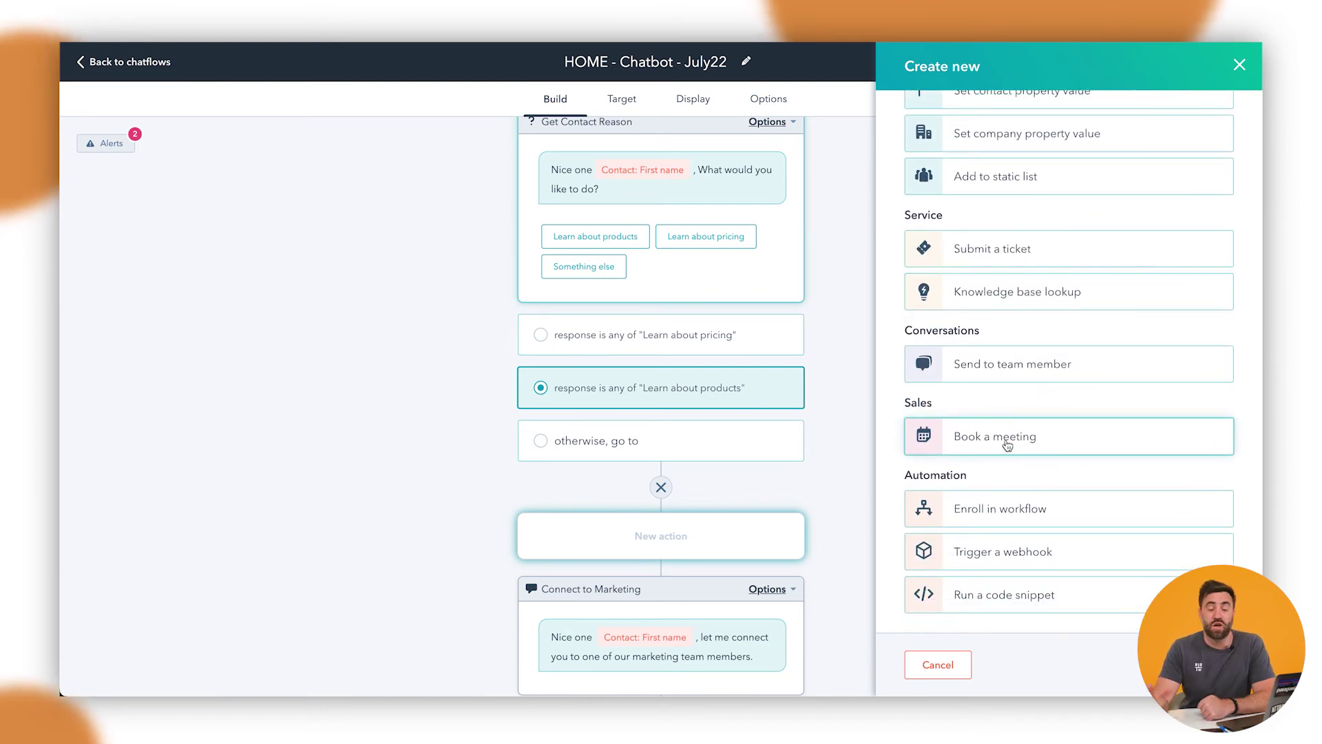
pyautogui.click(708, 351)
pyautogui.scroll(-3, 689, 403)
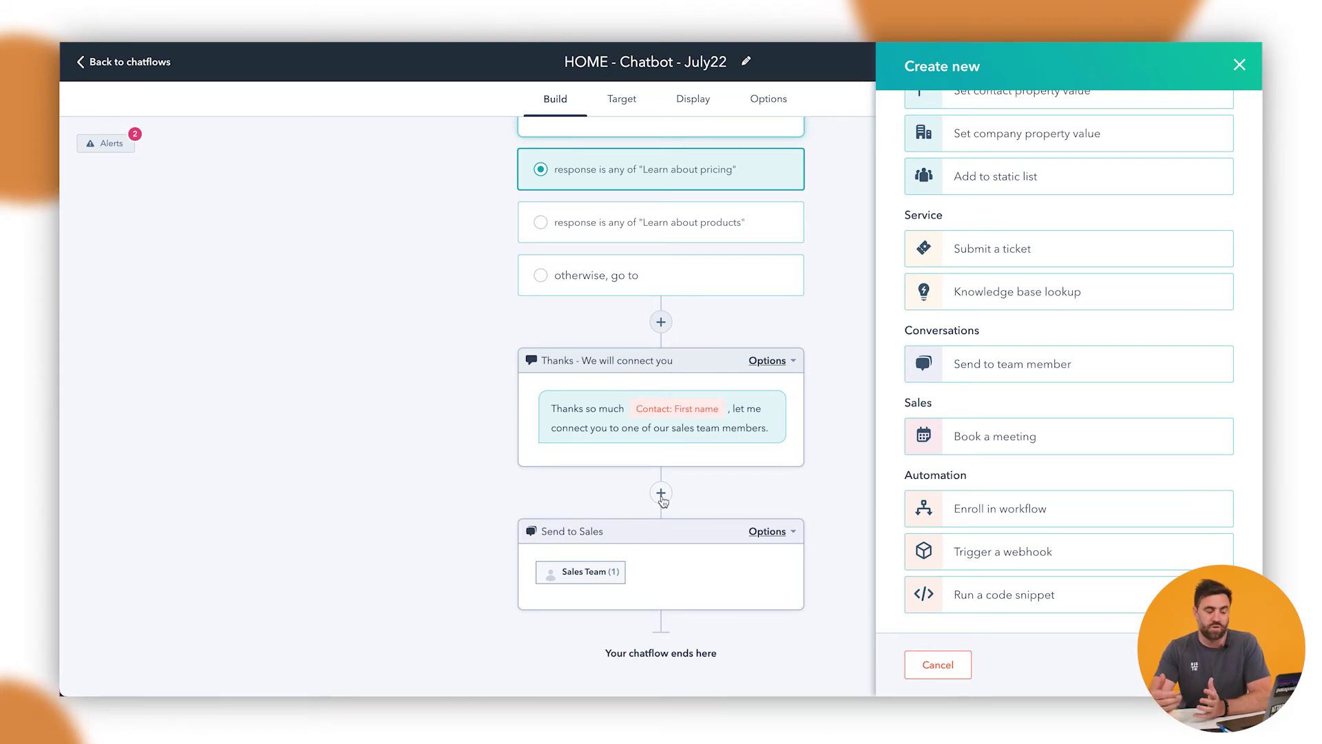
pyautogui.click(661, 494)
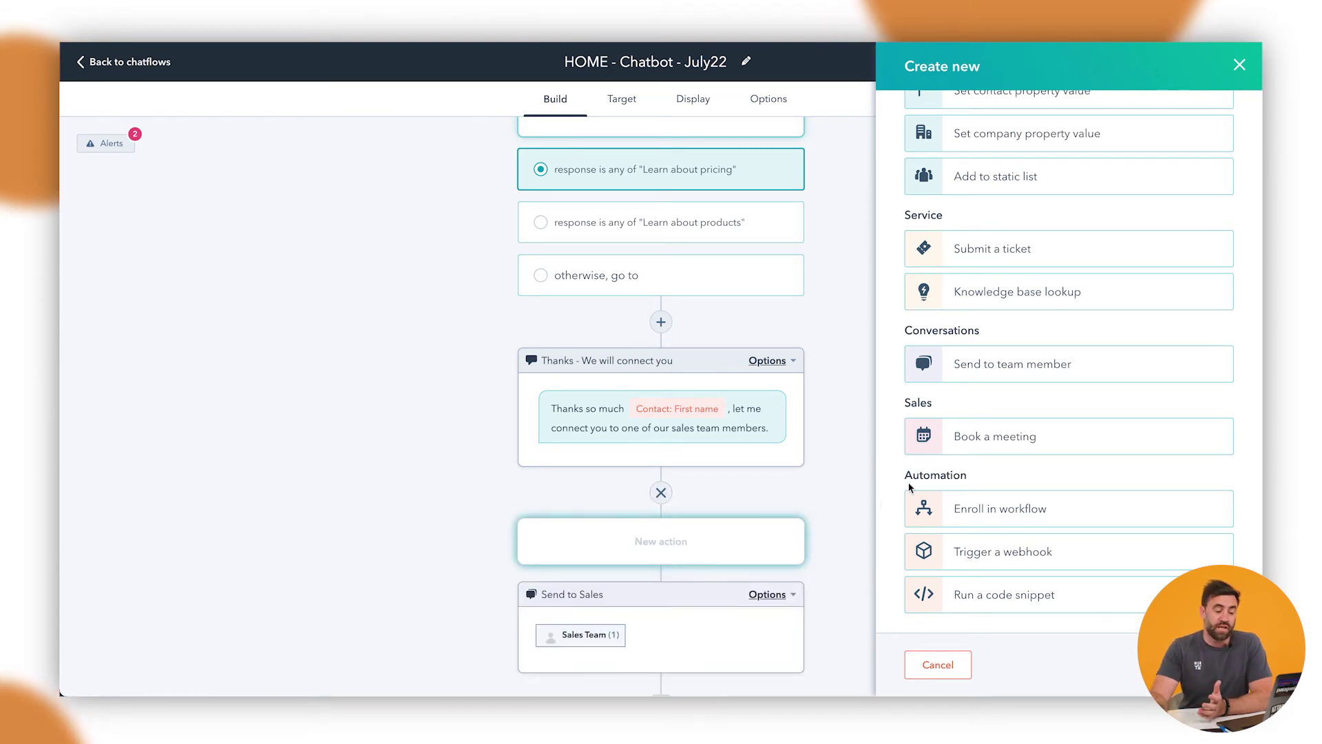
pyautogui.click(981, 446)
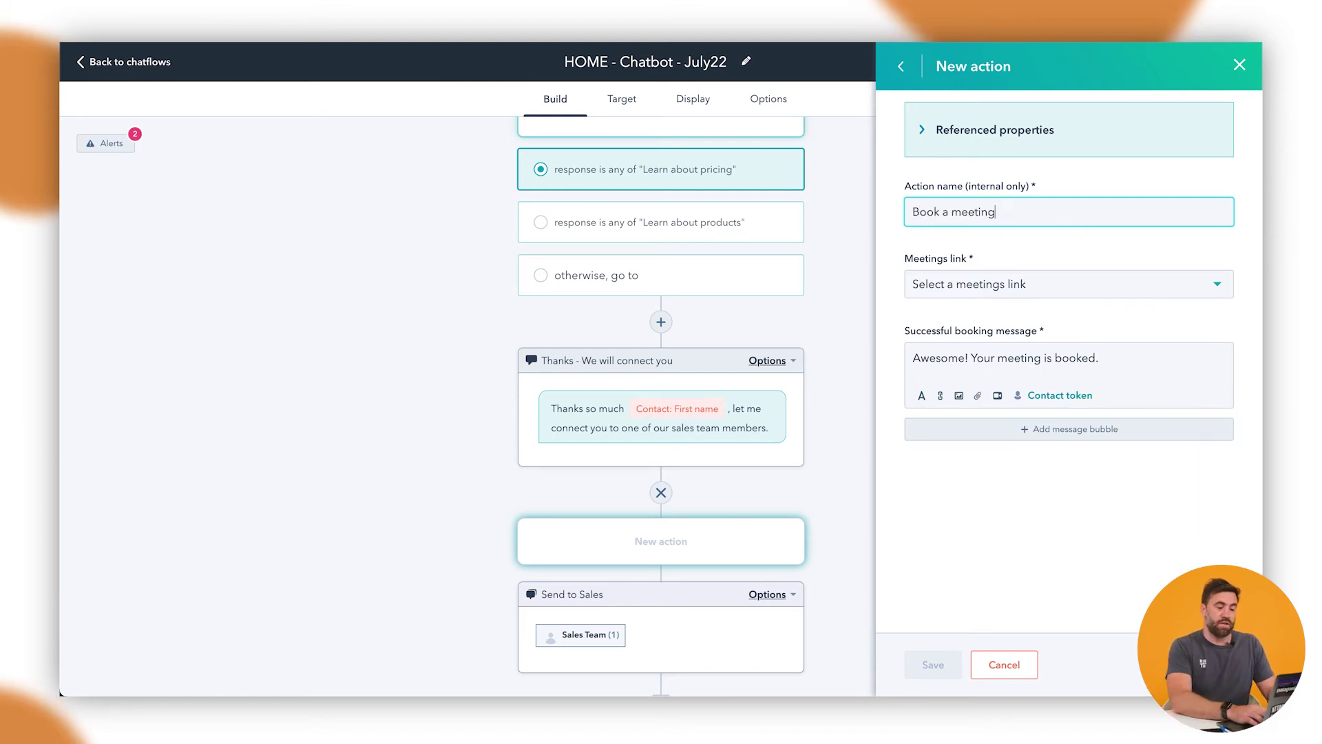
pyautogui.click(983, 284)
pyautogui.scroll(-3, 1068, 383)
pyautogui.click(1046, 433)
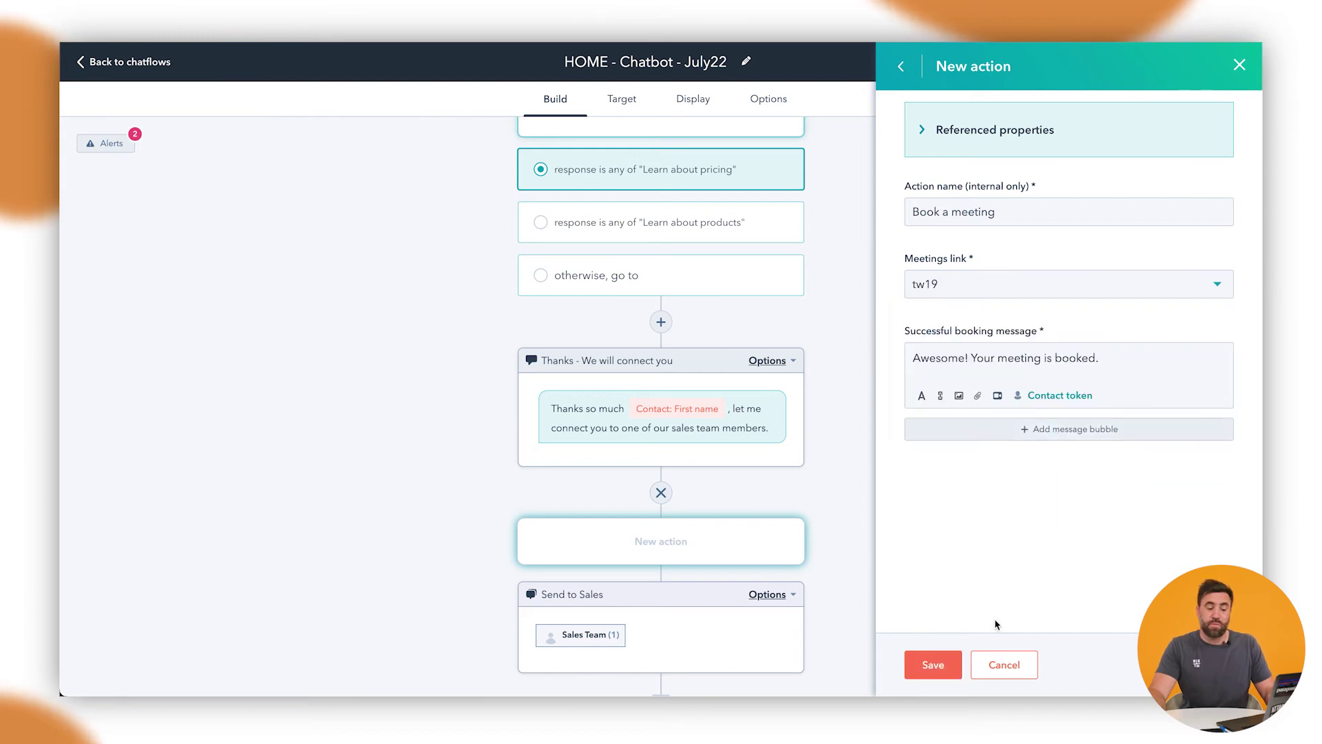
pyautogui.click(946, 660)
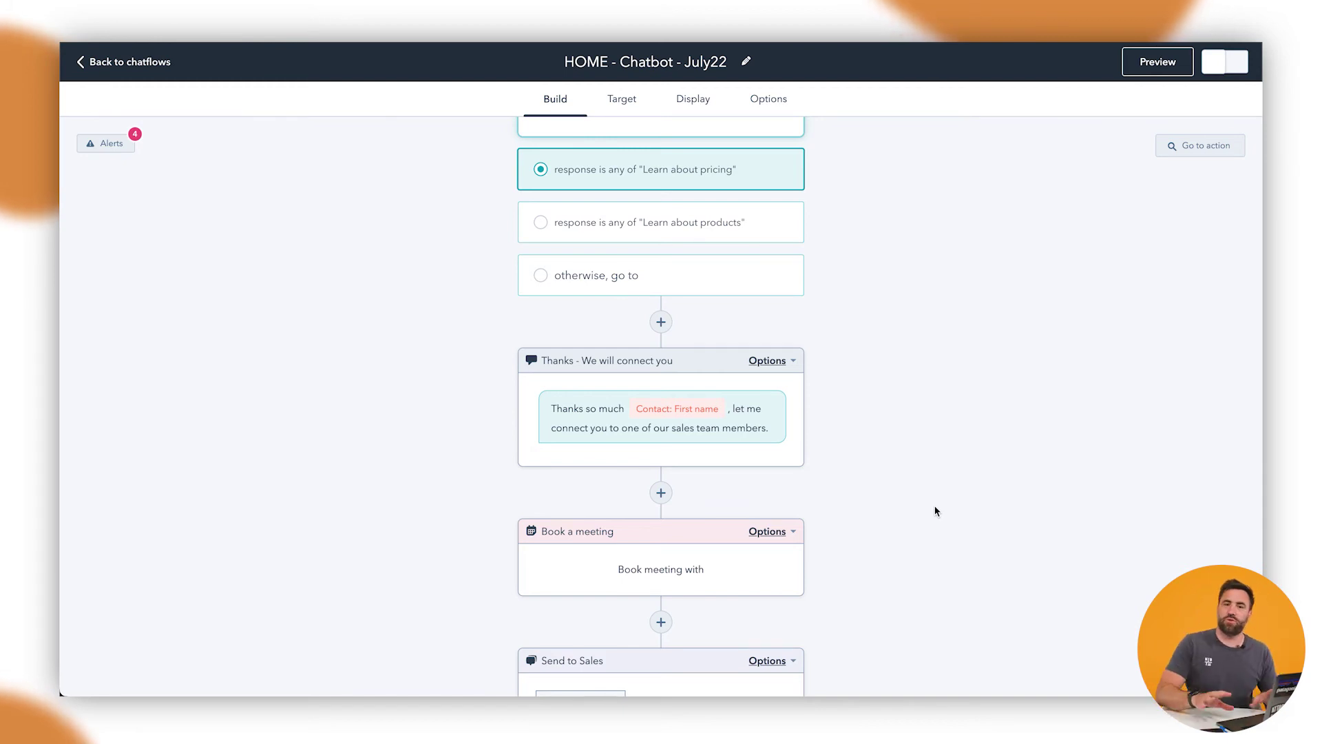
pyautogui.click(631, 102)
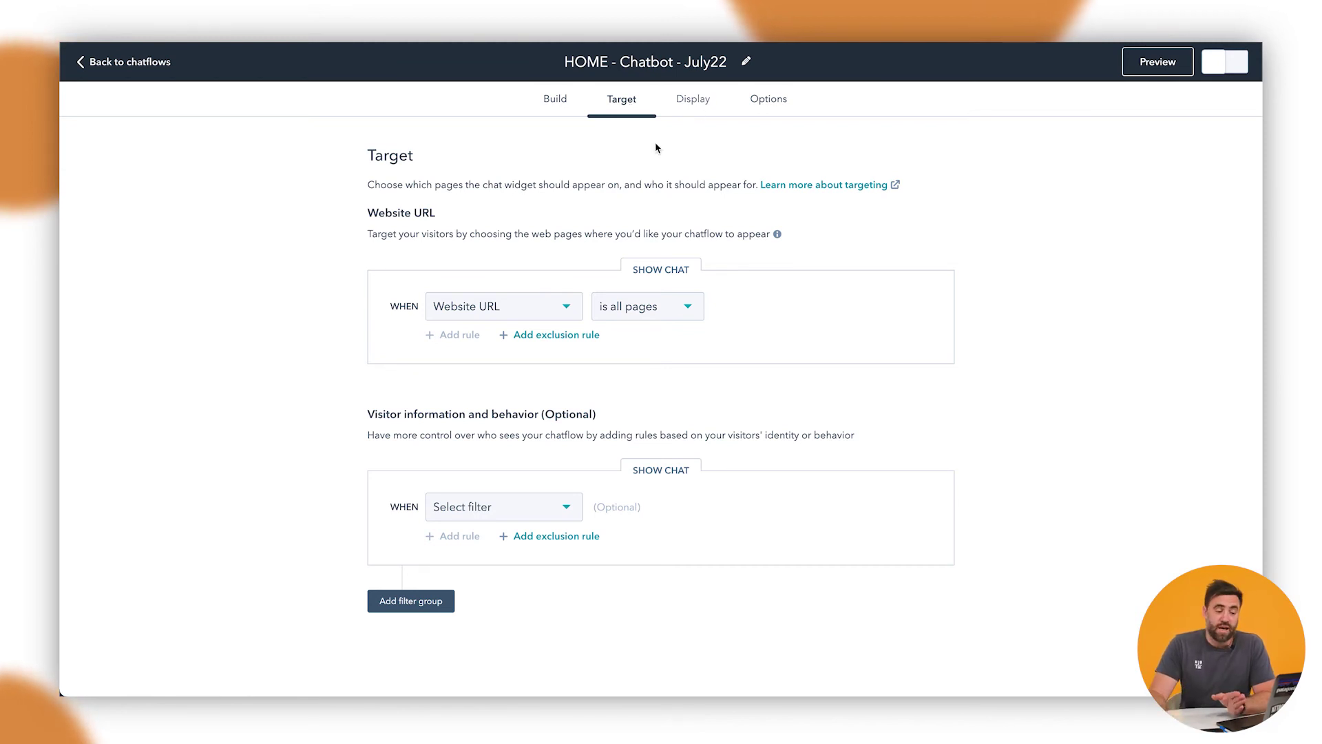
pyautogui.click(659, 314)
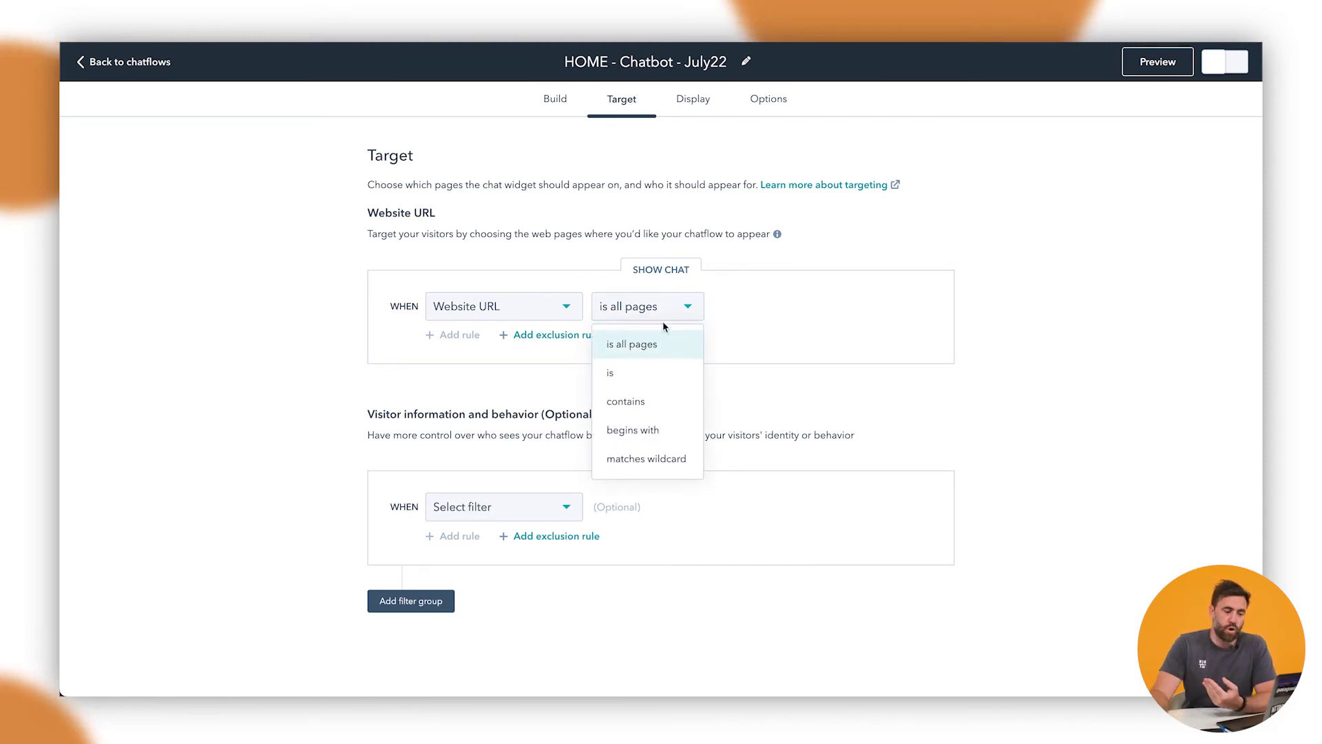
pyautogui.click(625, 379)
pyautogui.click(761, 312)
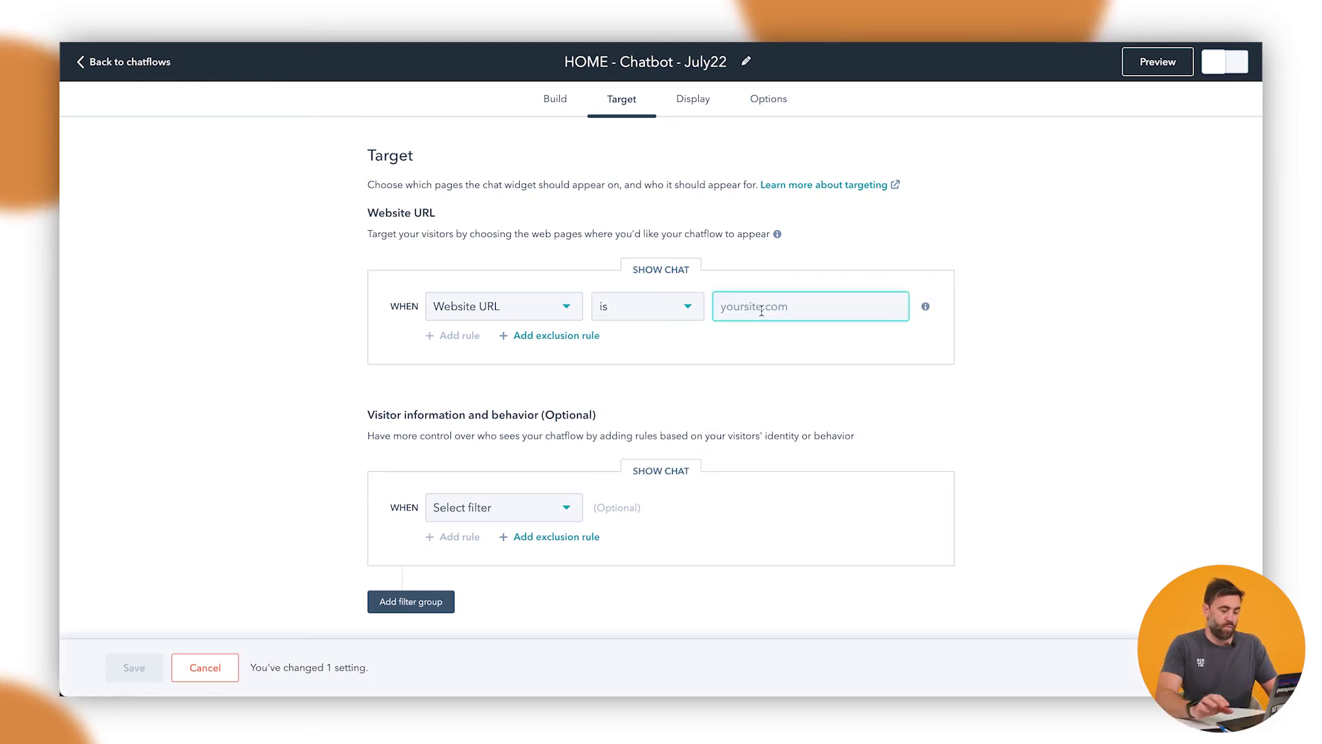
pyautogui.write('www.nb')
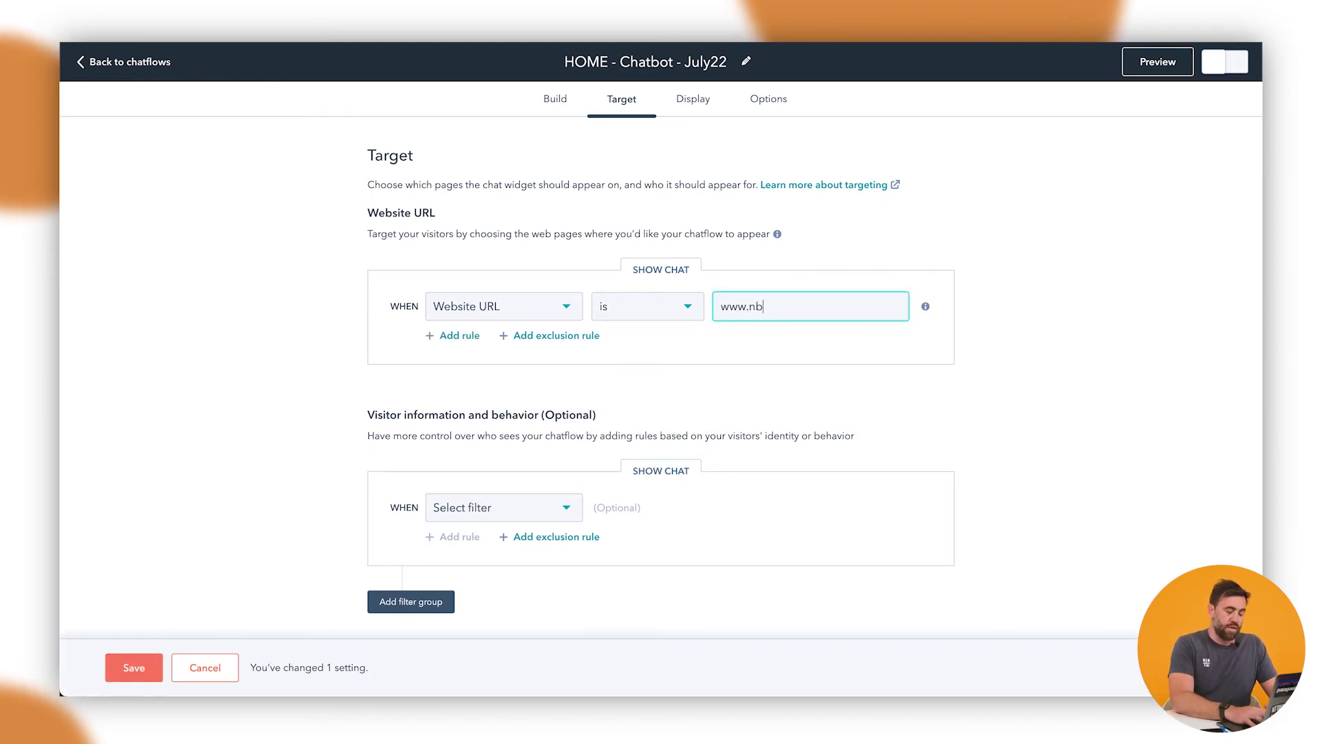
pyautogui.write('h.co')
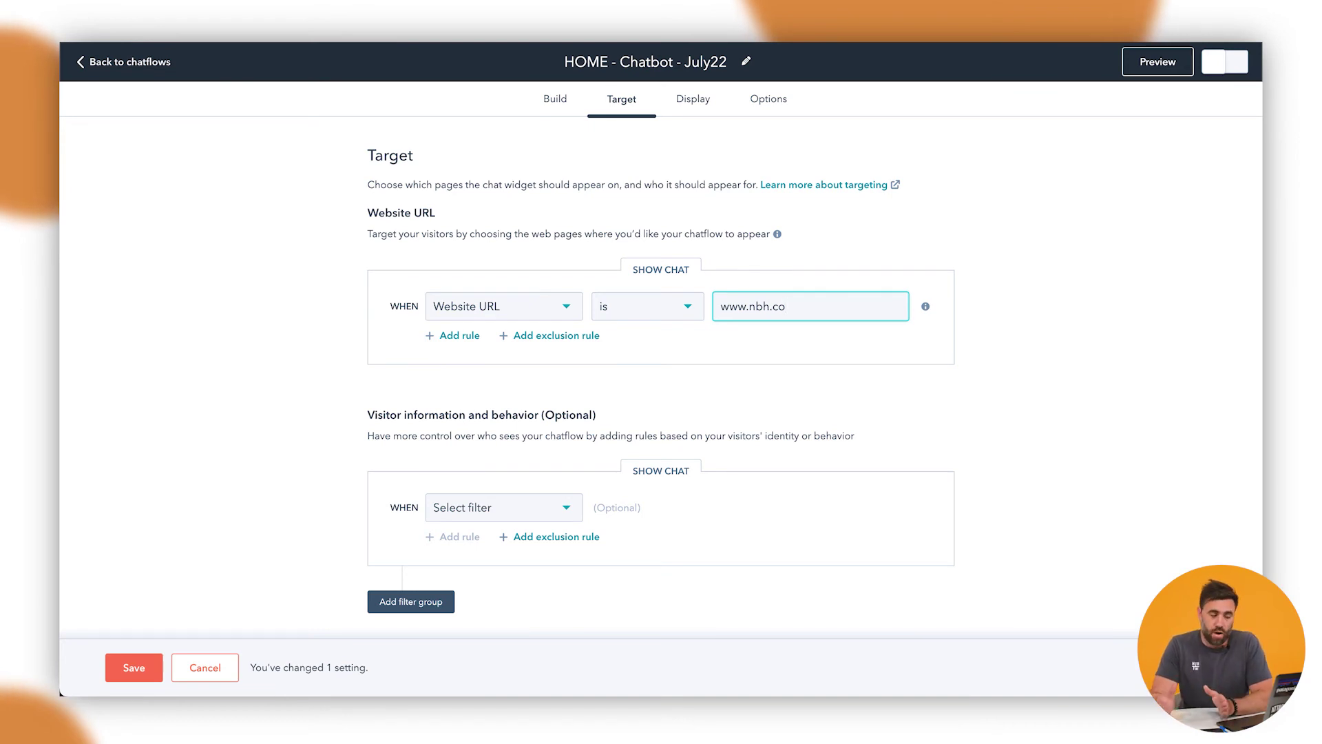
pyautogui.click(679, 307)
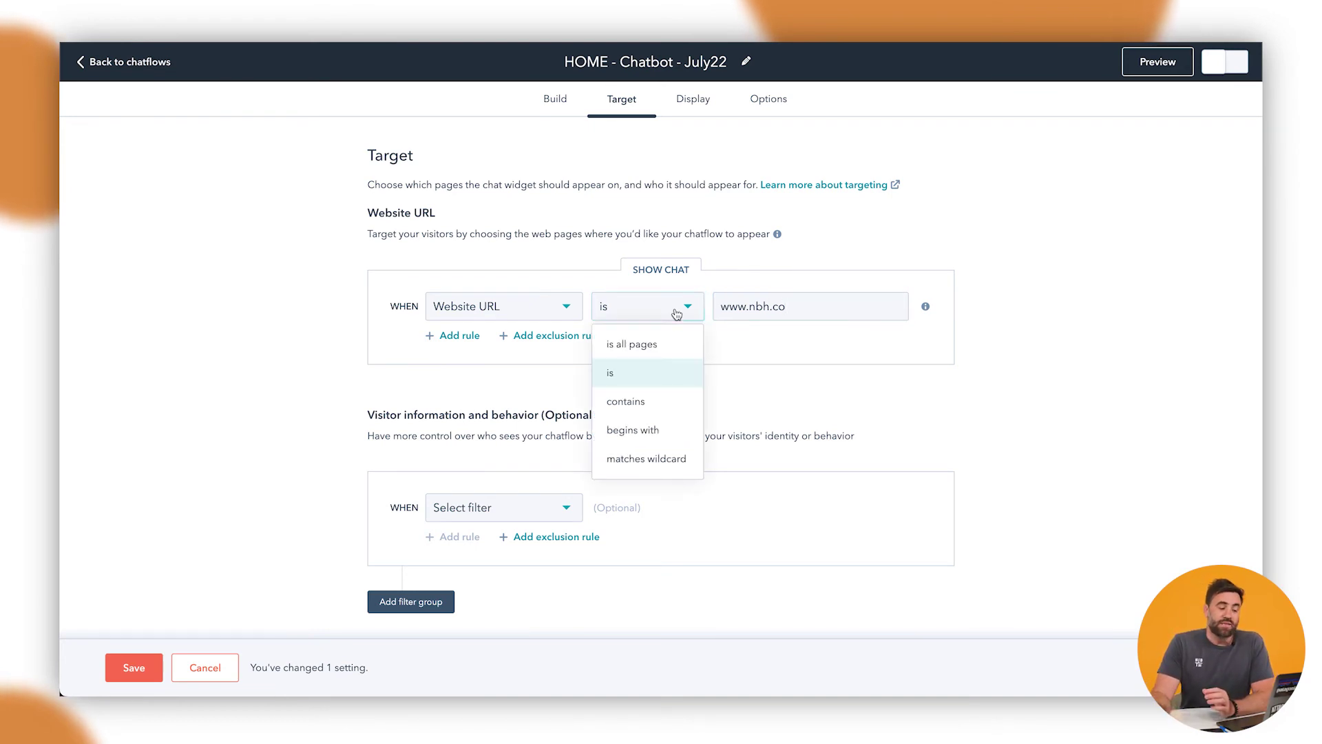
pyautogui.click(656, 399)
pyautogui.click(809, 312)
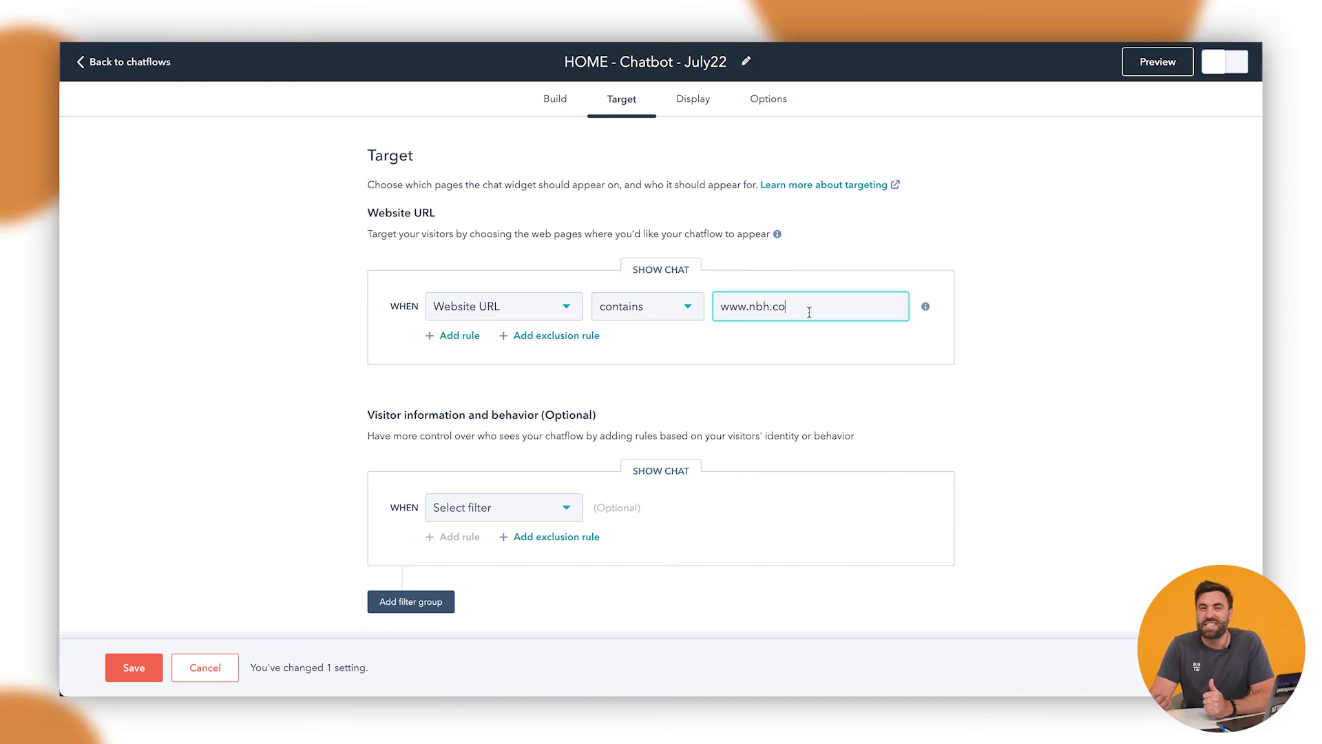
pyautogui.click(680, 315)
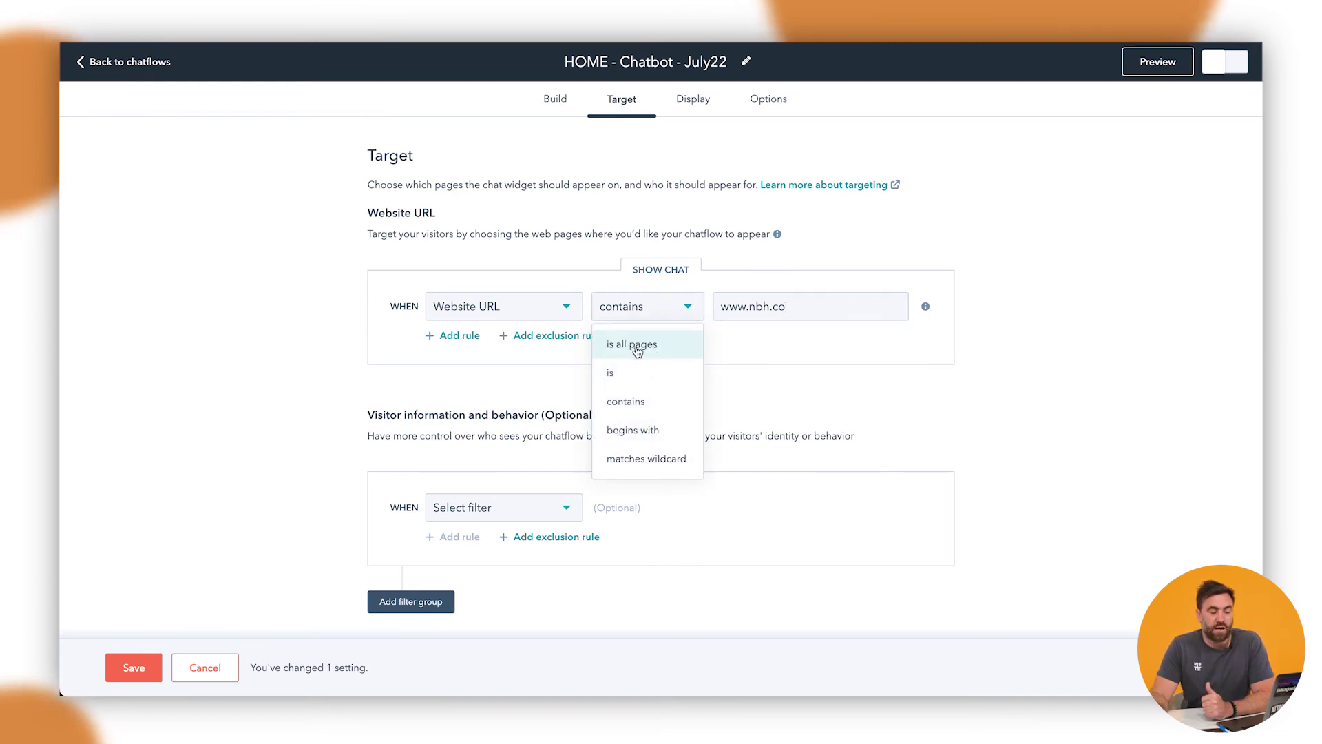
pyautogui.click(786, 365)
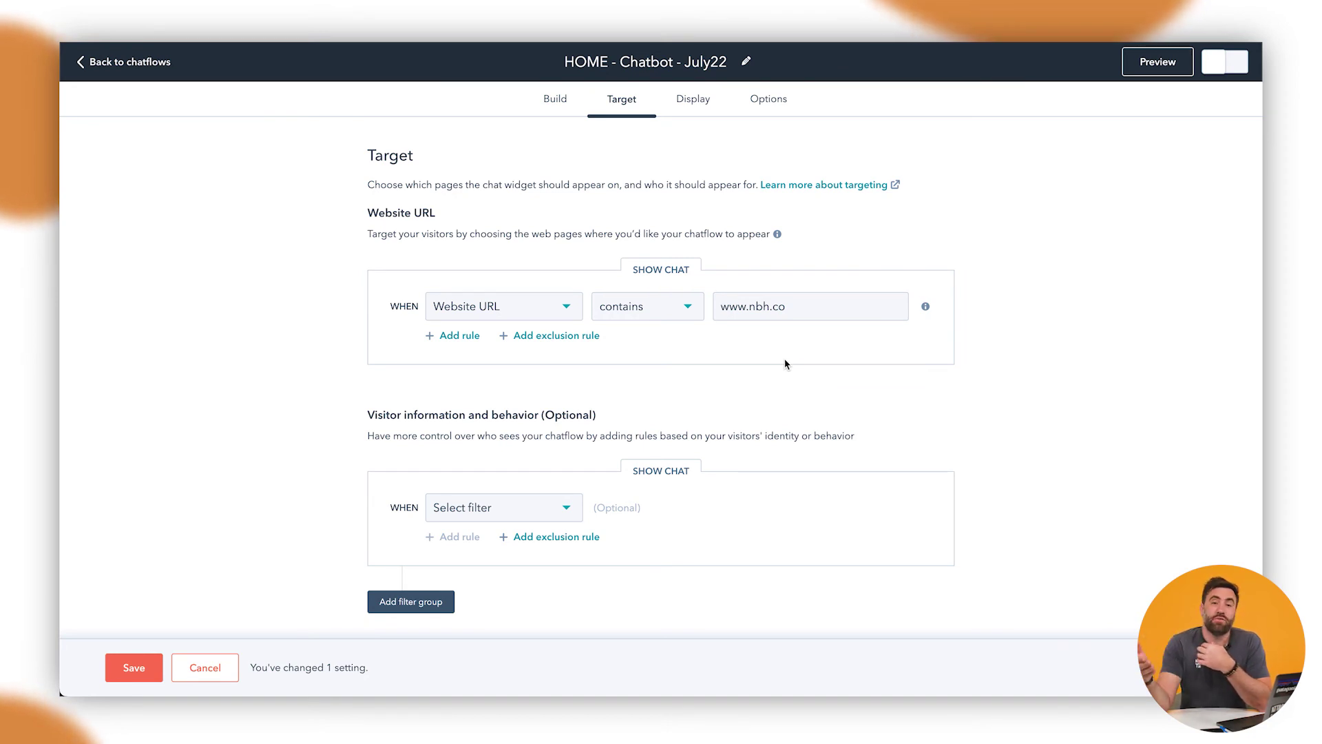
pyautogui.scroll(-1, 619, 448)
pyautogui.click(448, 465)
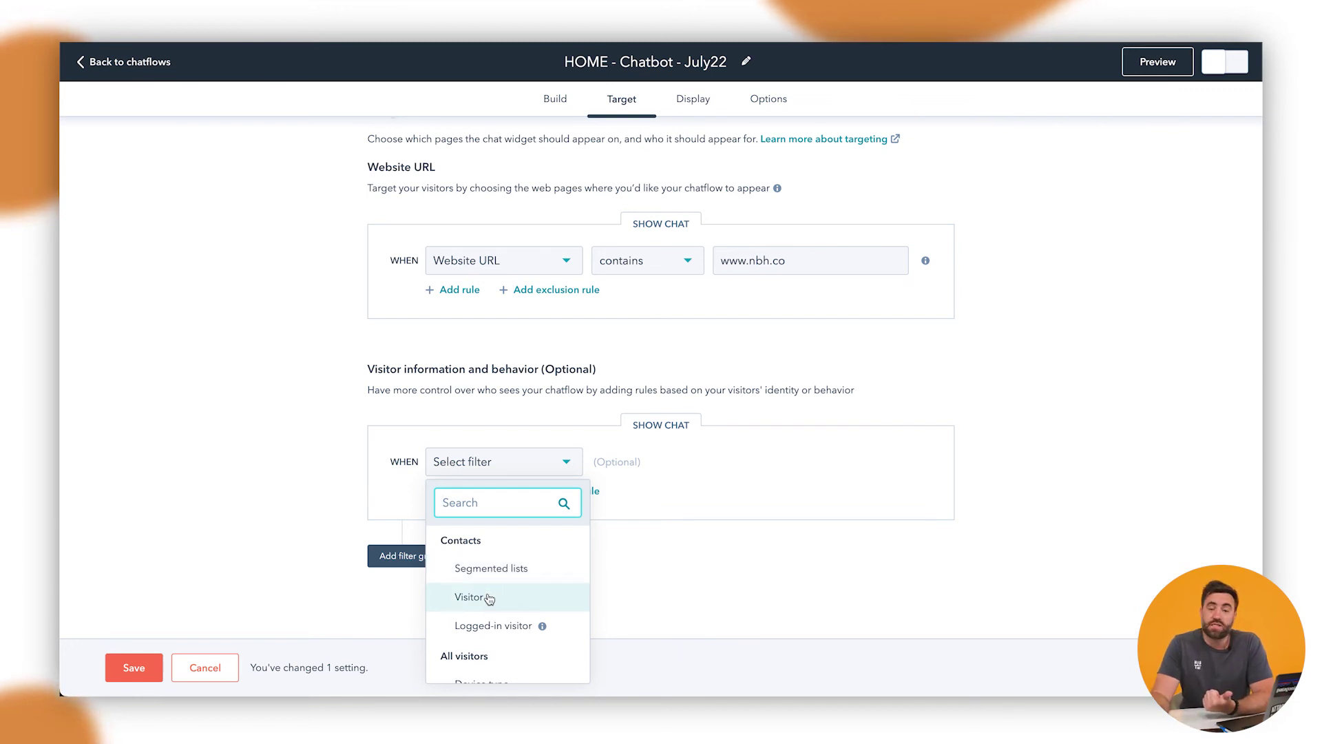
pyautogui.scroll(-3, 488, 599)
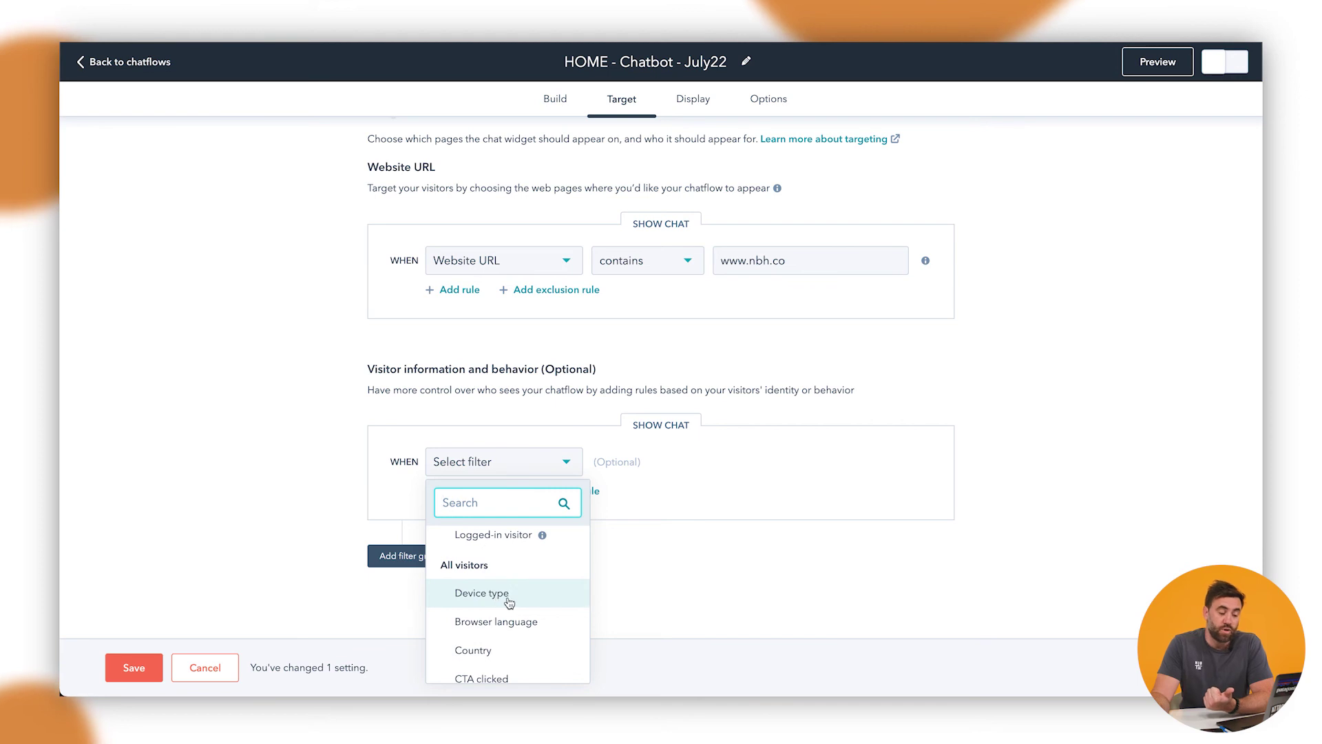
pyautogui.scroll(-3, 517, 599)
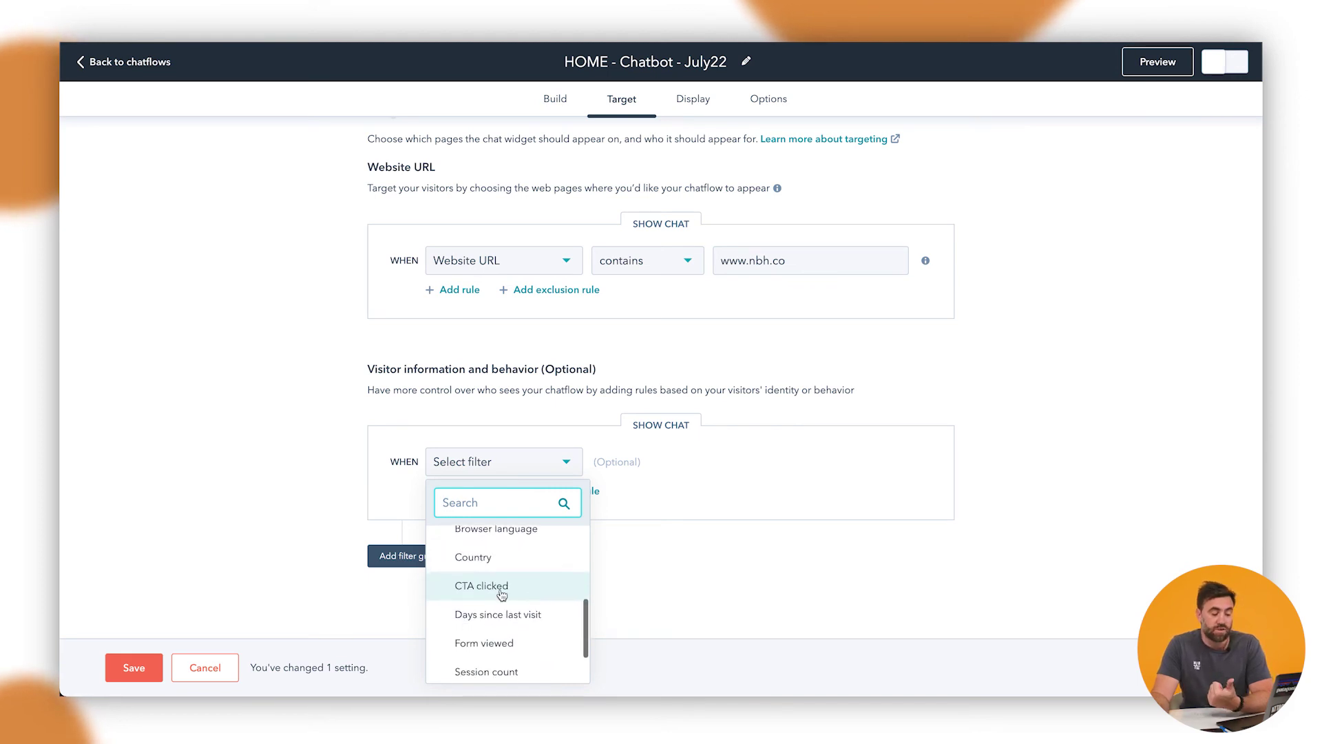
pyautogui.scroll(-1, 509, 595)
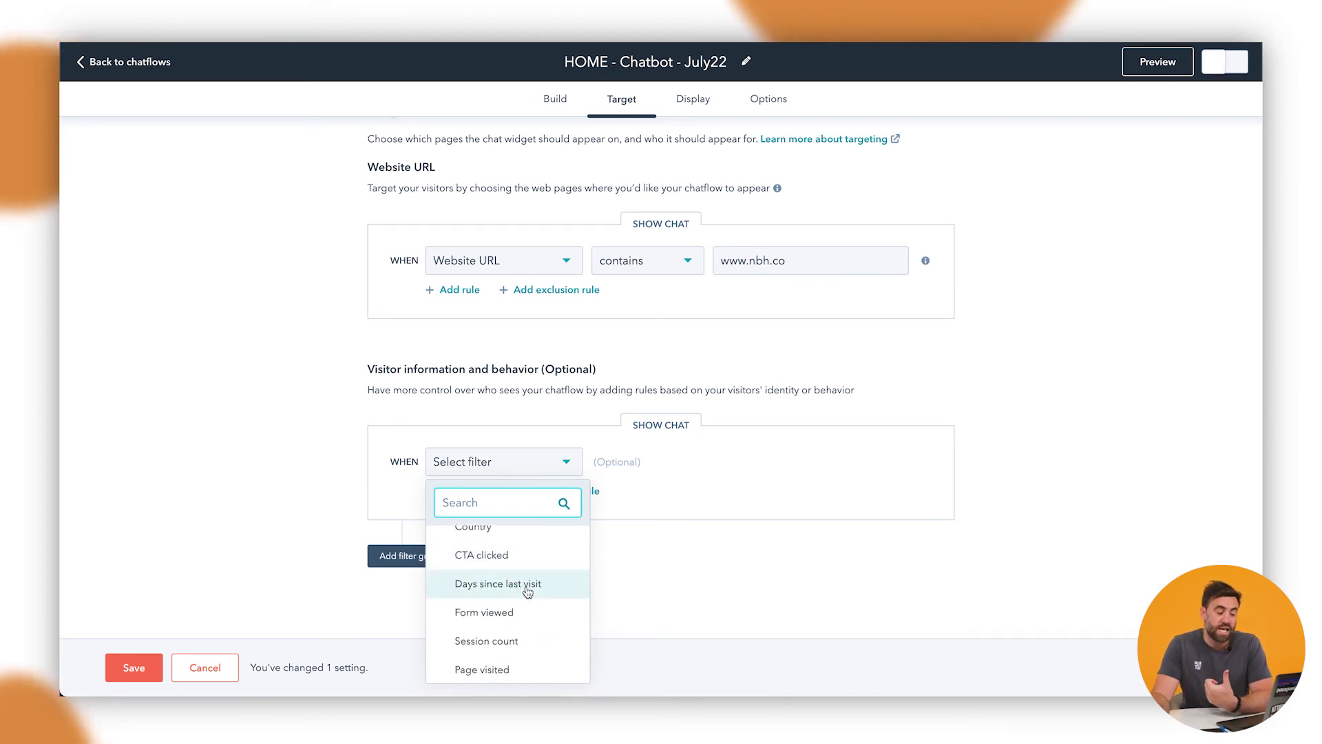
pyautogui.scroll(-1, 518, 616)
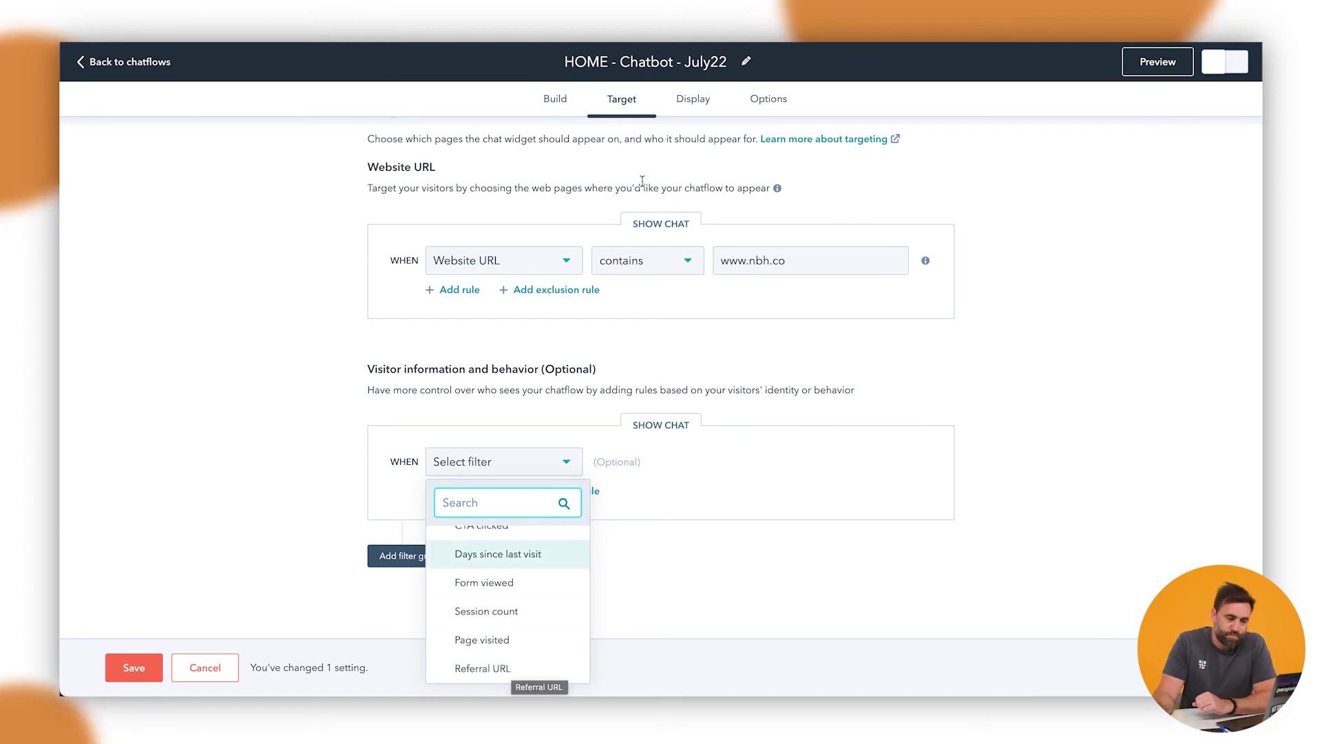
# Step: Switch to the Display settings and expand the Choose chat avatar section showing the HubBot heading
pyautogui.click(696, 100)
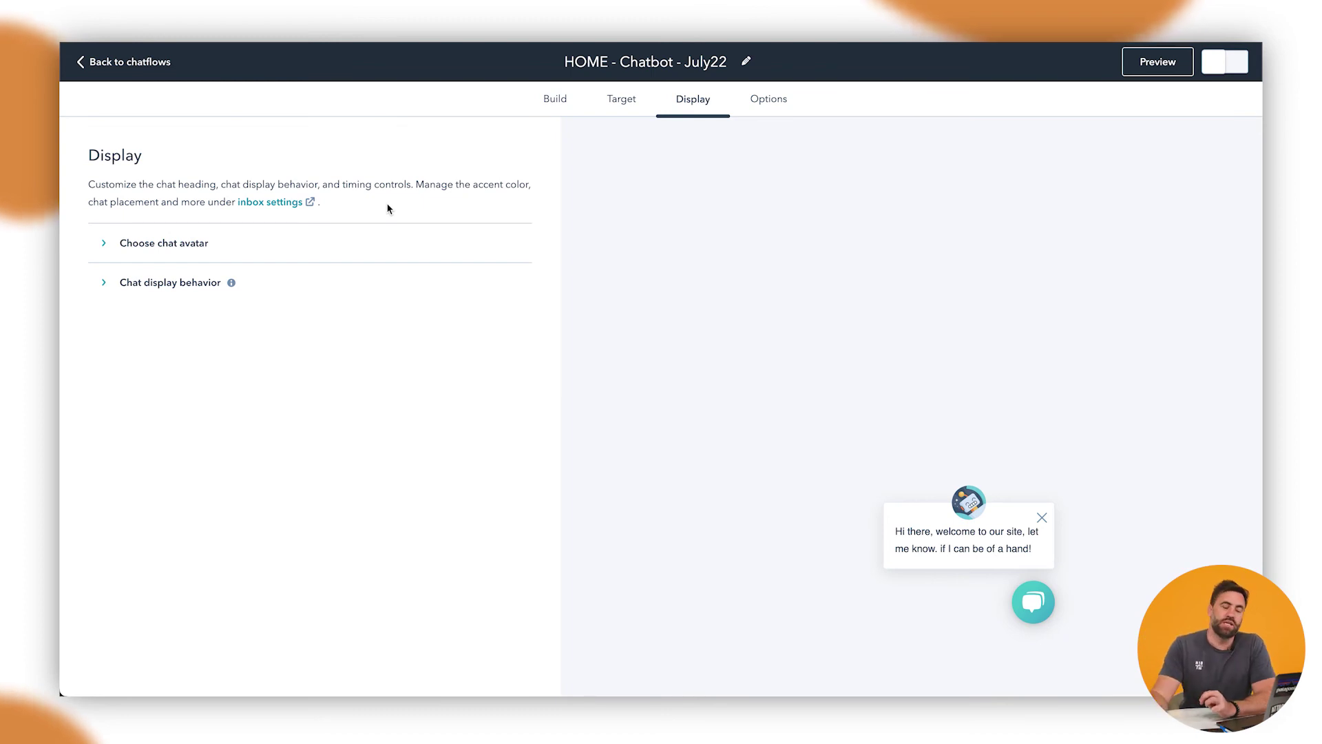
pyautogui.click(194, 245)
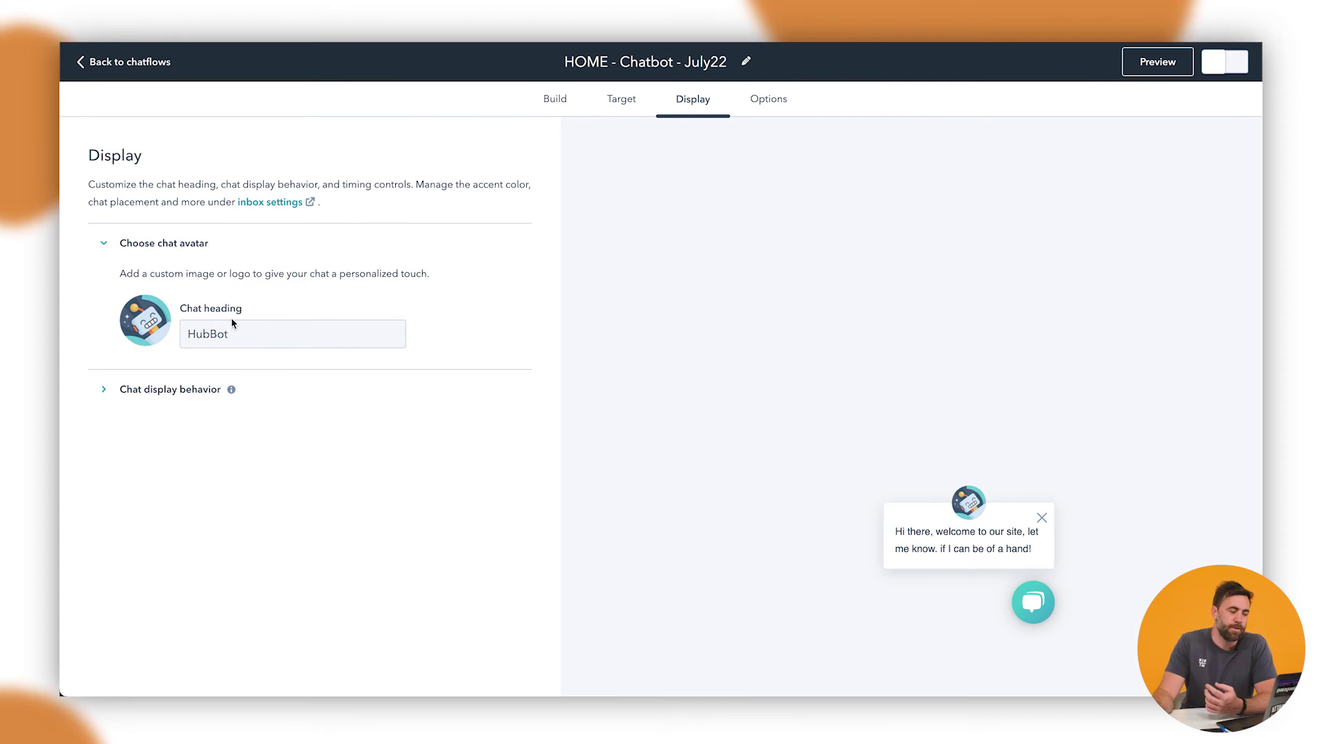
# Step: Expand Chat display behavior and scroll down to review the Desktop welcome-message prompt option
pyautogui.doubleClick(229, 328)
pyautogui.click(292, 398)
pyautogui.click(185, 389)
pyautogui.click(183, 391)
pyautogui.click(183, 390)
pyautogui.scroll(-2, 104, 323)
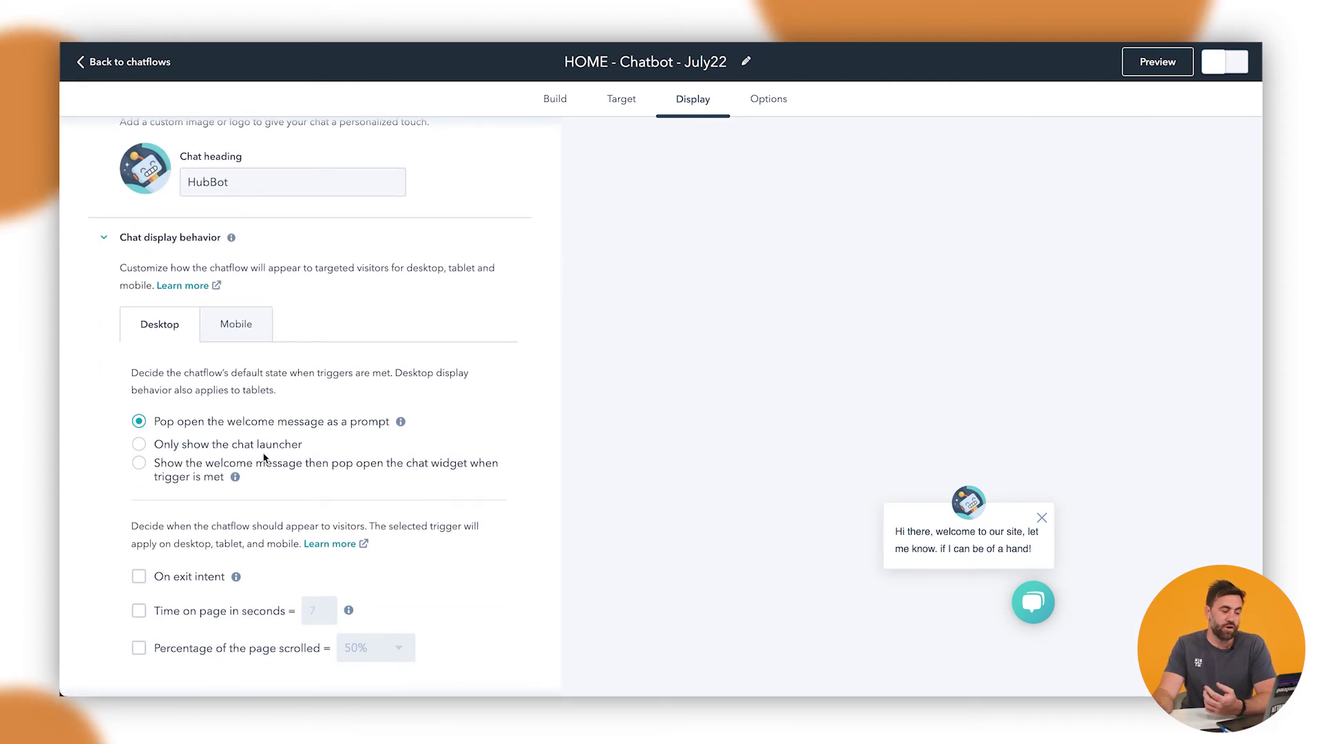
pyautogui.scroll(-1, 266, 452)
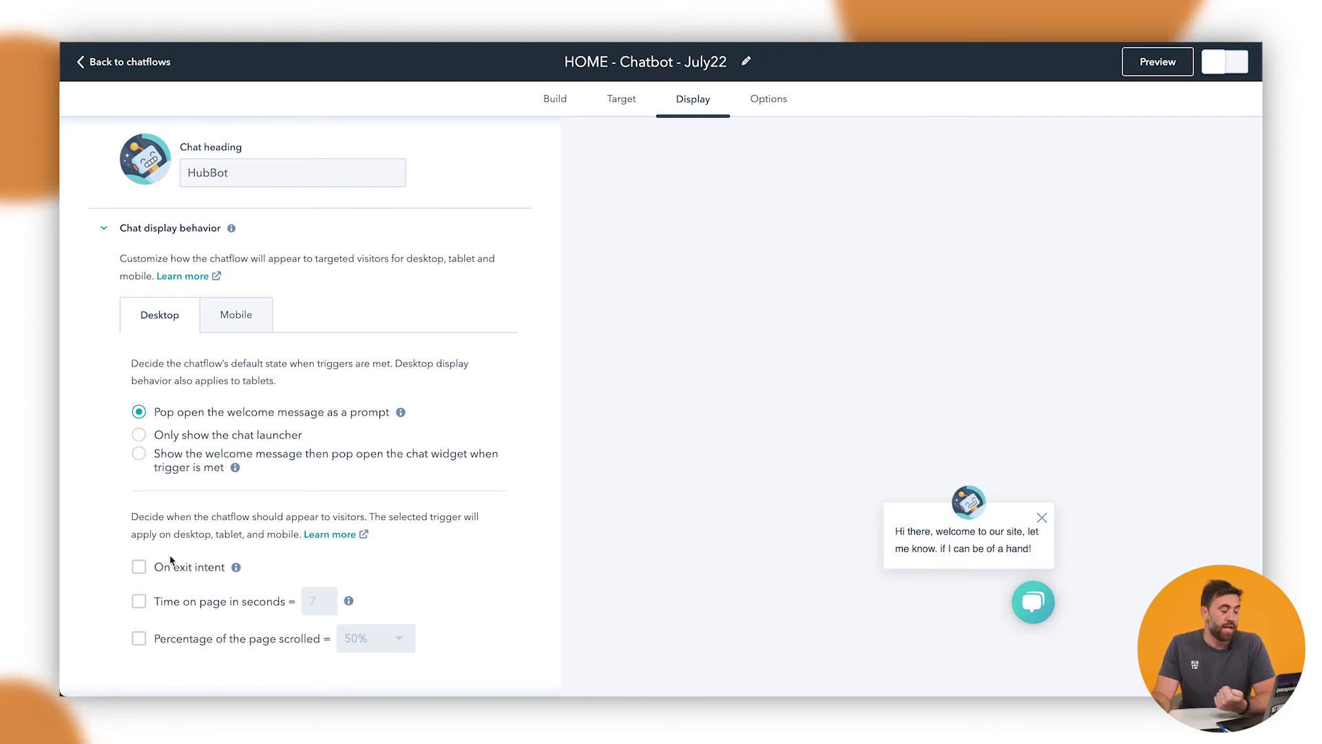
pyautogui.scroll(-1, 190, 559)
pyautogui.scroll(-1, 191, 558)
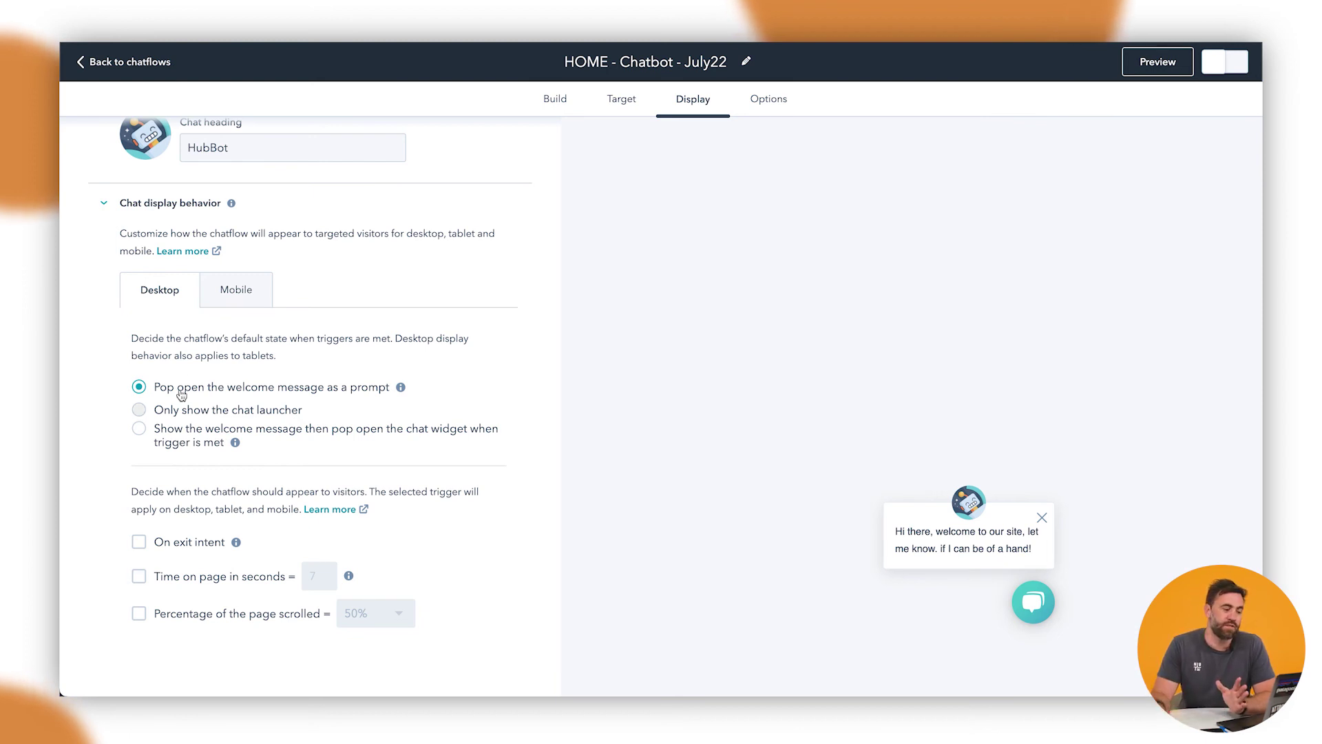
# Step: For mobile visitors, show only the chat launcher instead of popping open the welcome message
pyautogui.click(253, 290)
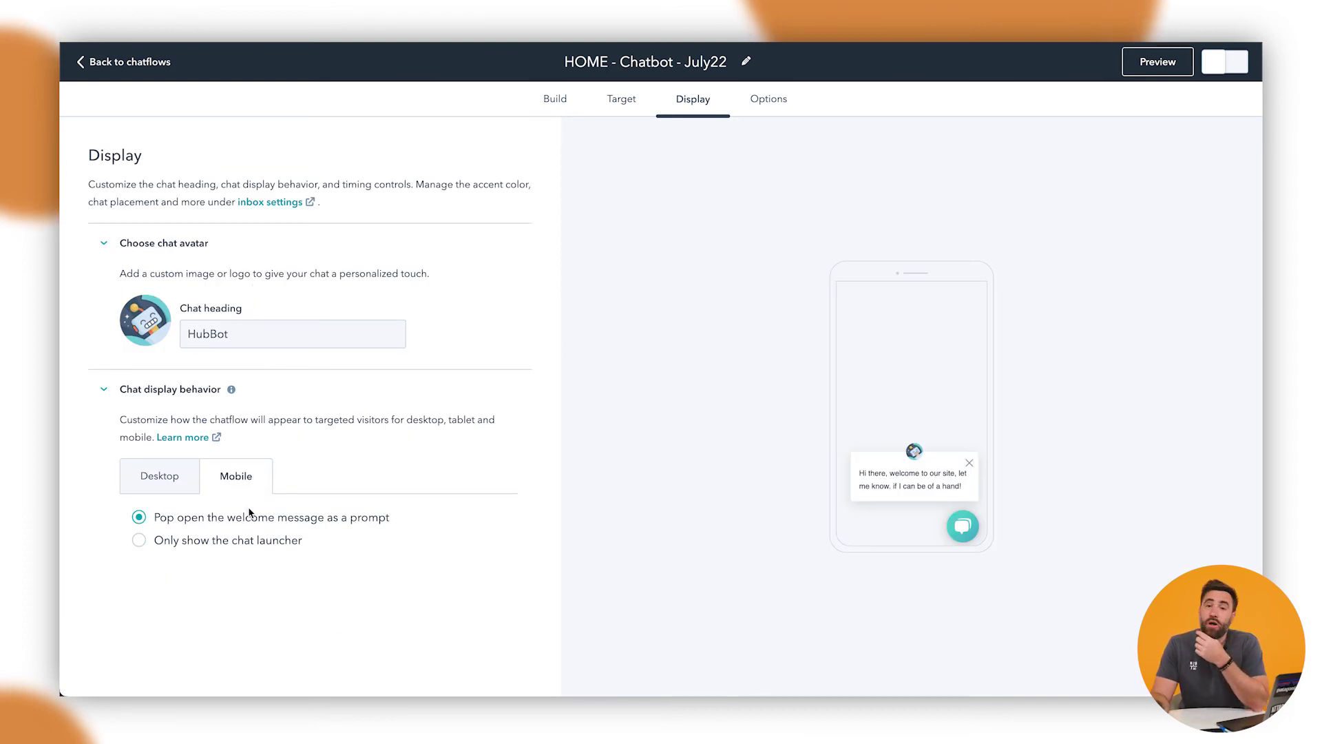
pyautogui.click(219, 545)
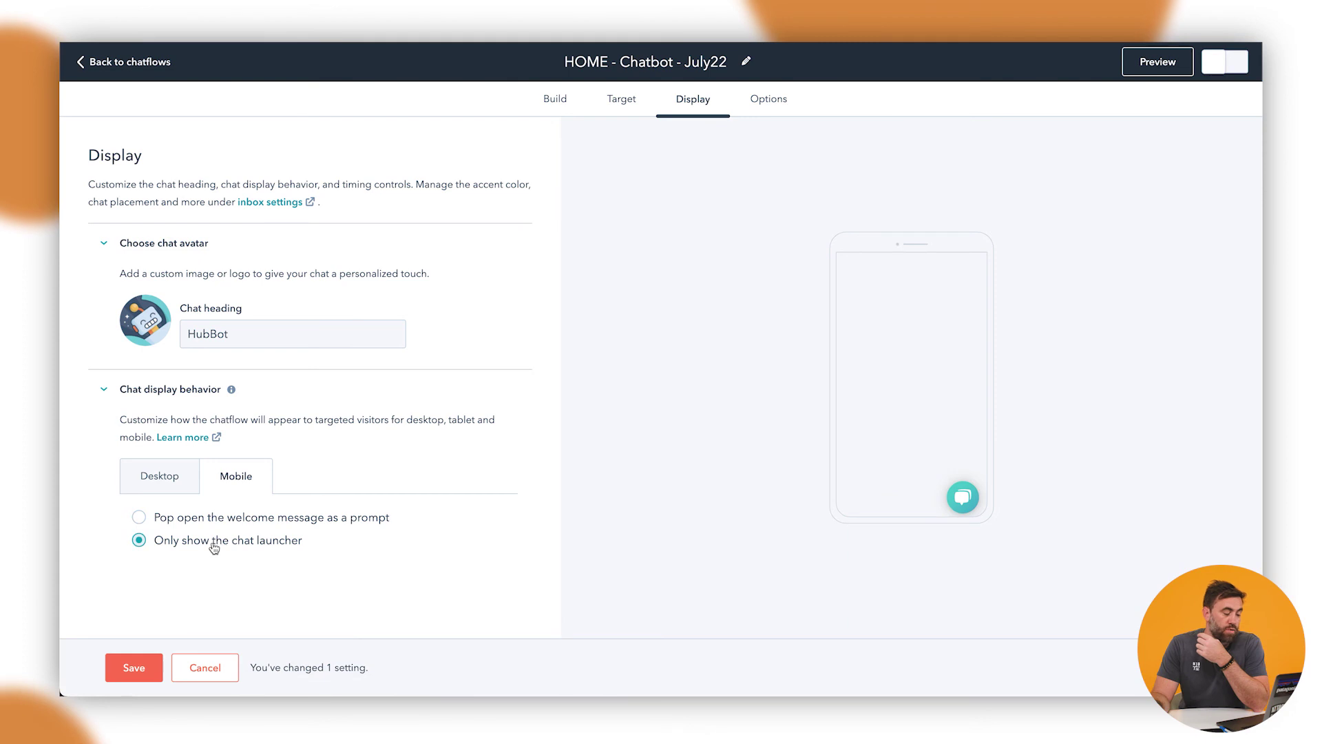
pyautogui.click(221, 522)
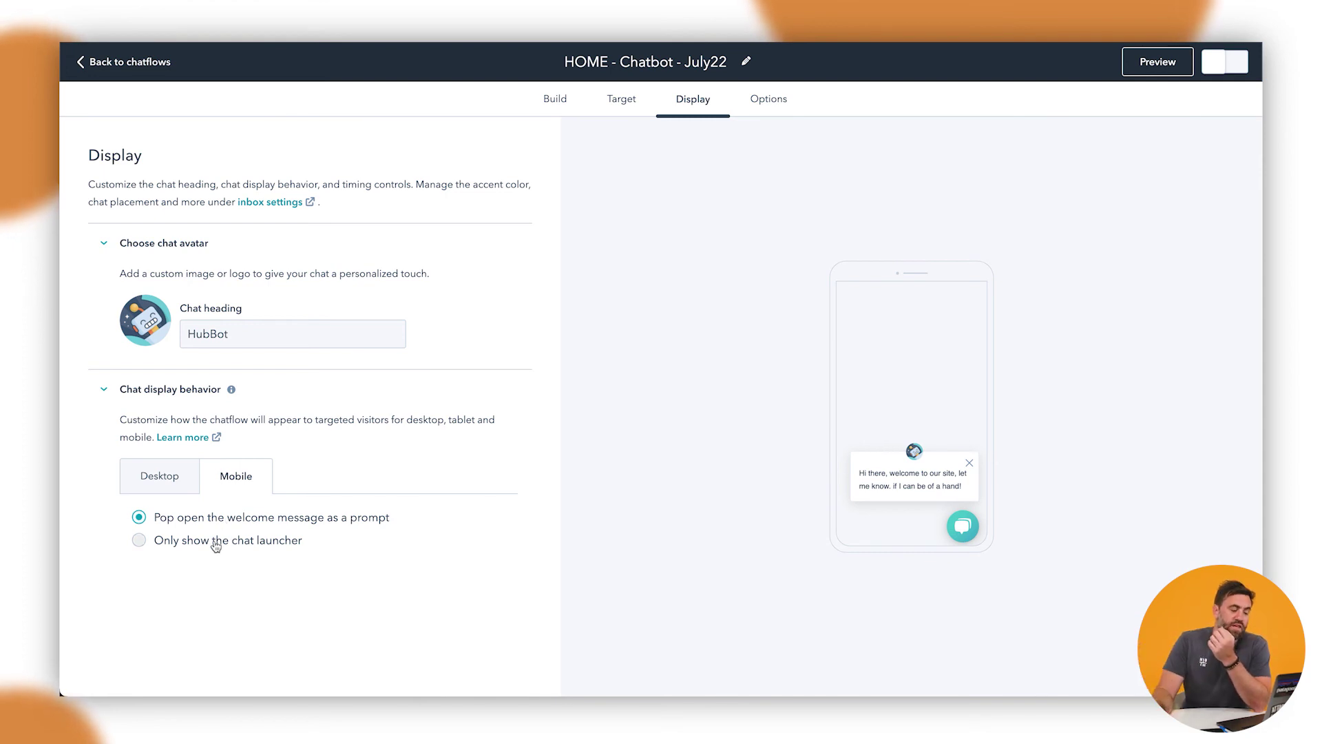
pyautogui.click(217, 544)
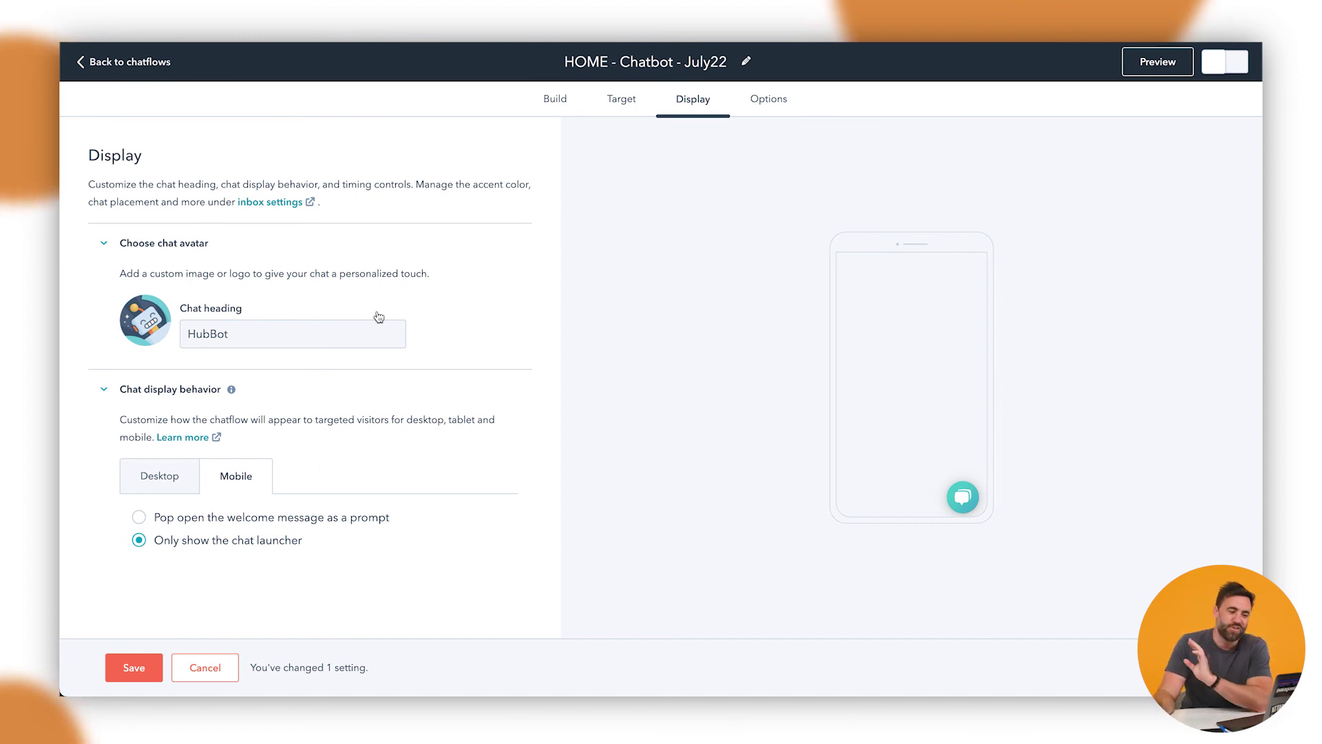
# Step: Review the chatflow Options, keeping session timeout at Reset after 1 day, through availability and privacy settings
pyautogui.click(768, 100)
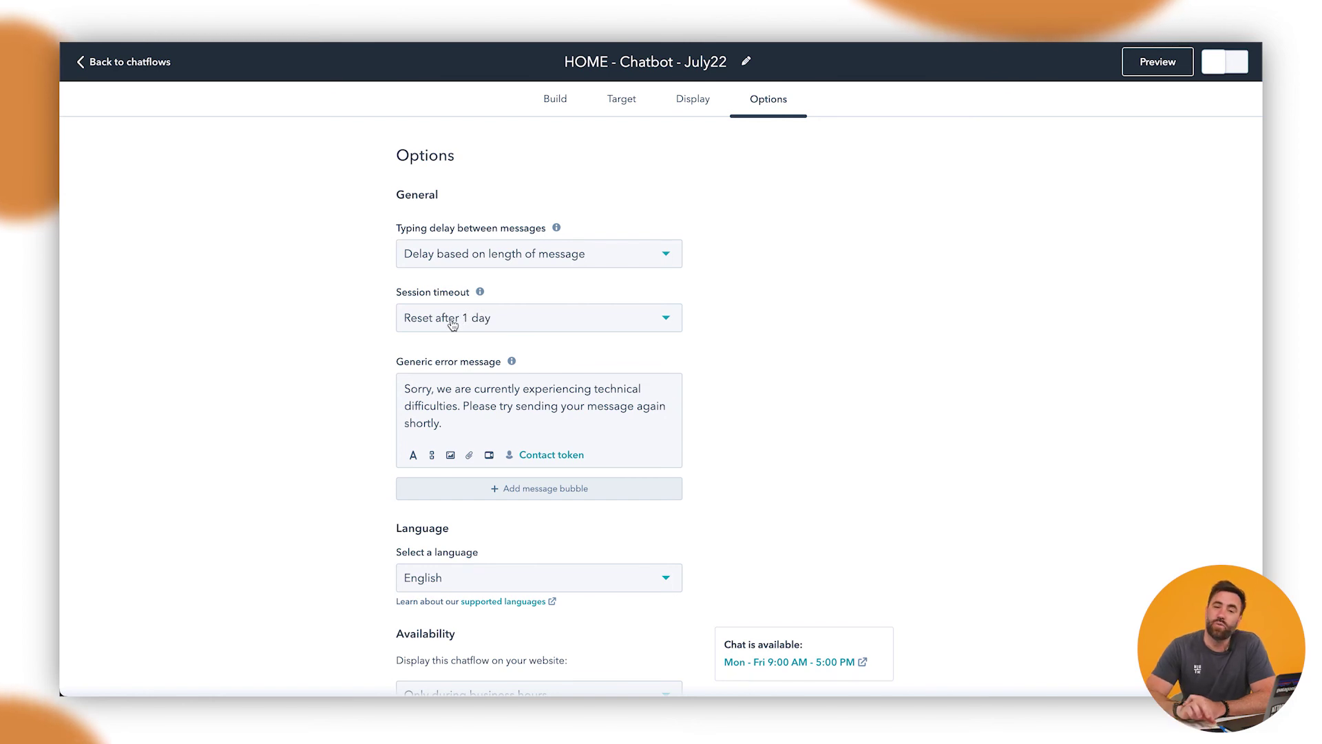
pyautogui.click(452, 325)
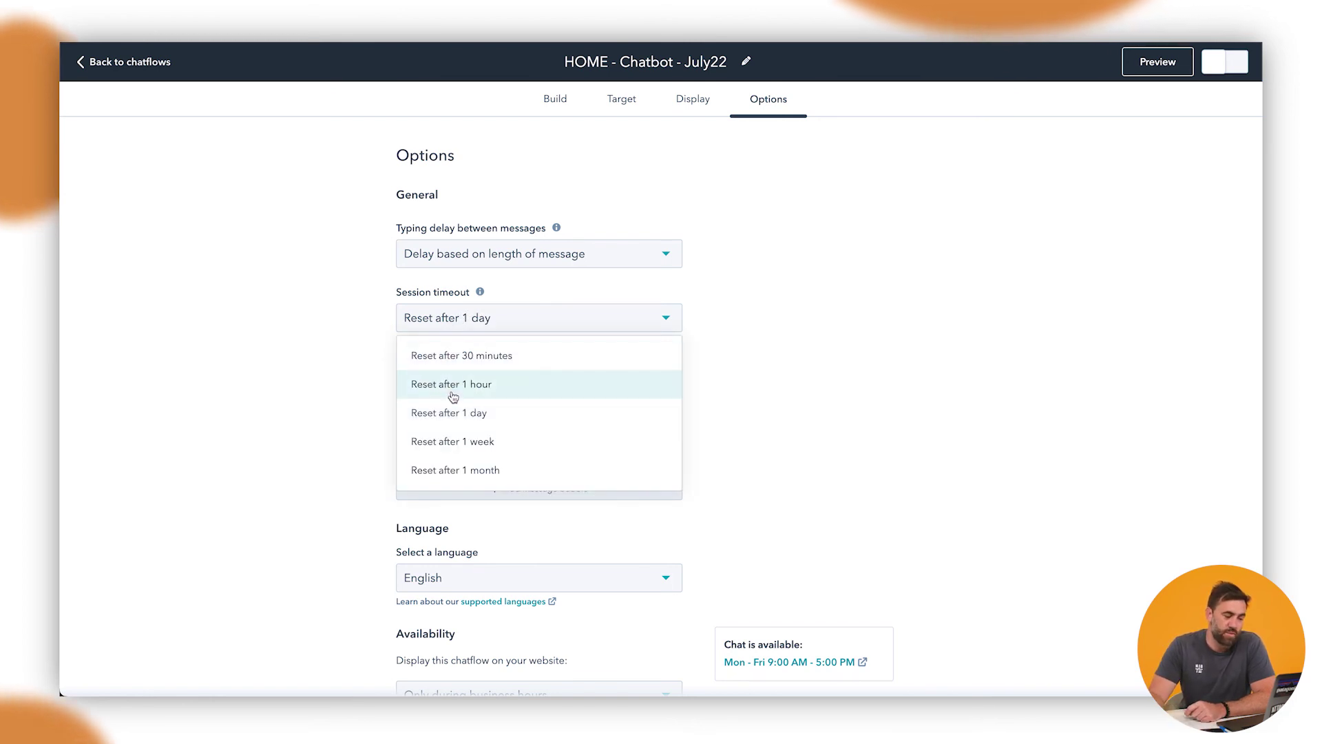
pyautogui.click(347, 363)
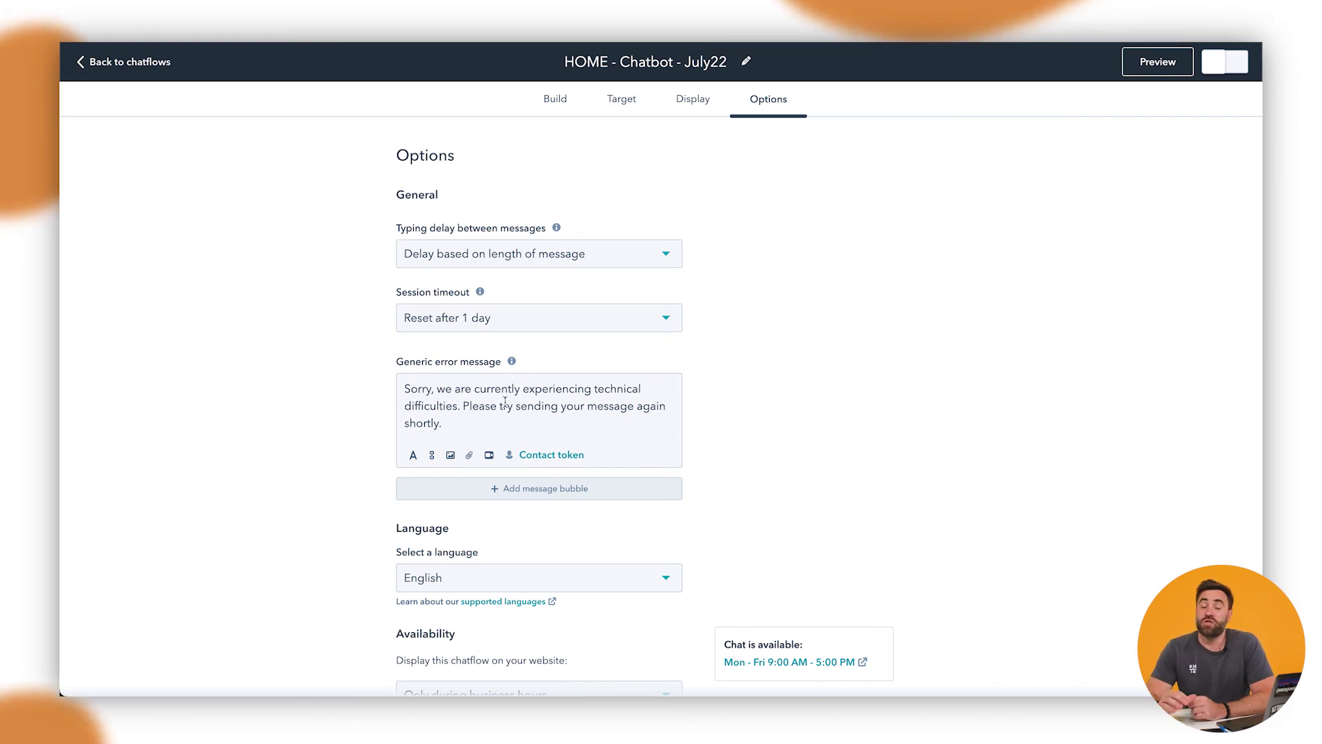
pyautogui.scroll(-3, 401, 454)
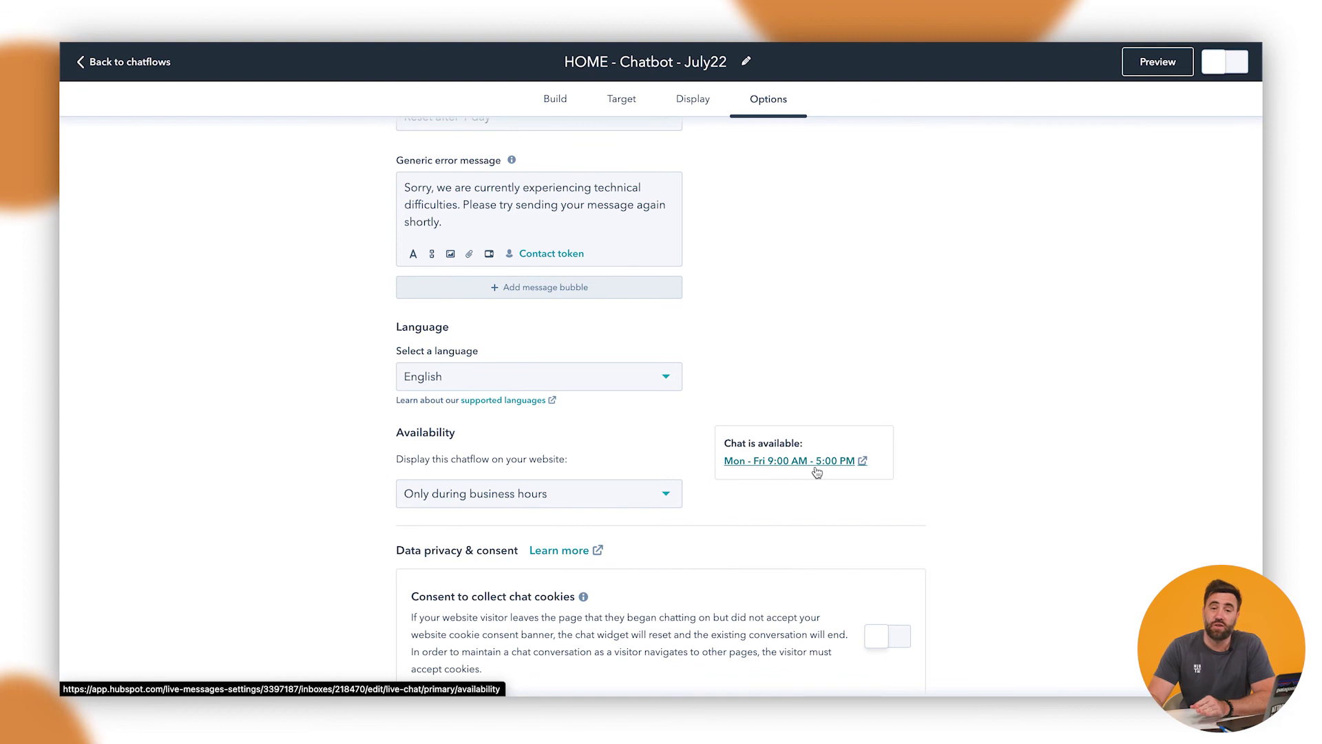
pyautogui.scroll(-4, 781, 488)
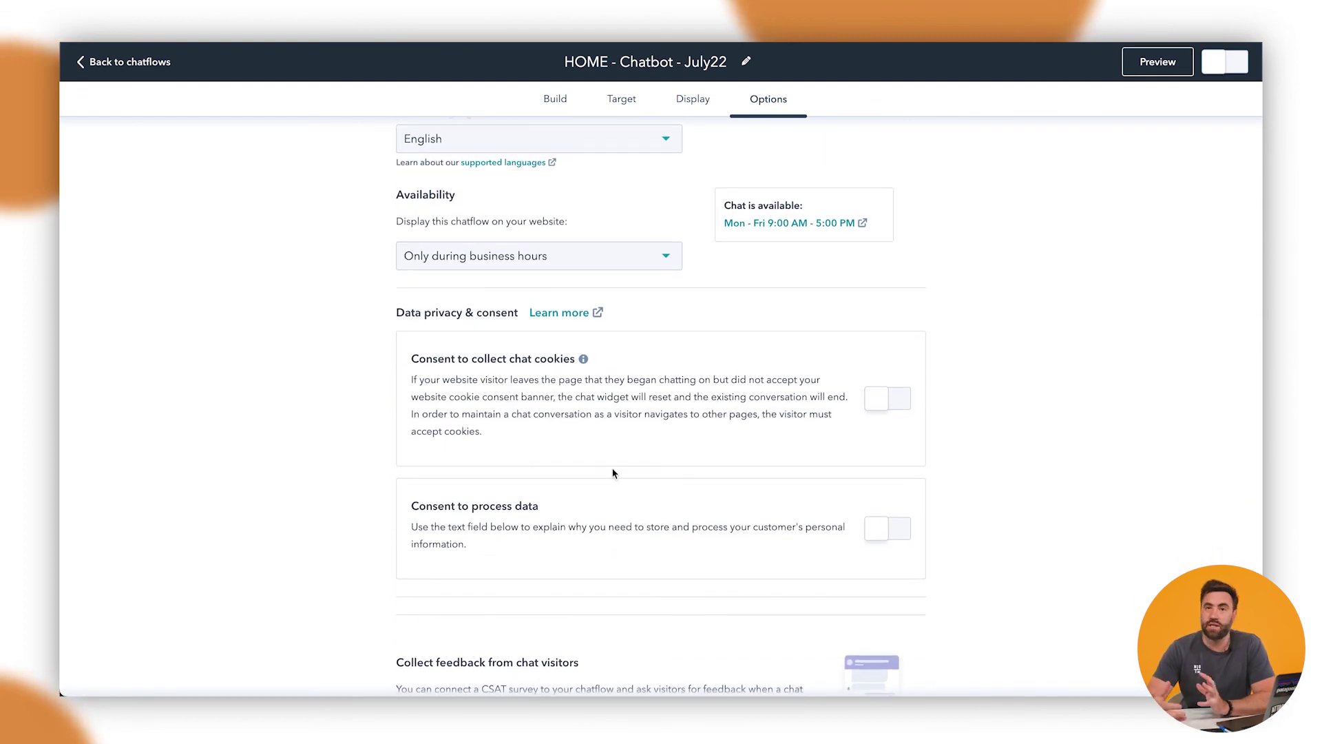
pyautogui.scroll(-2, 611, 475)
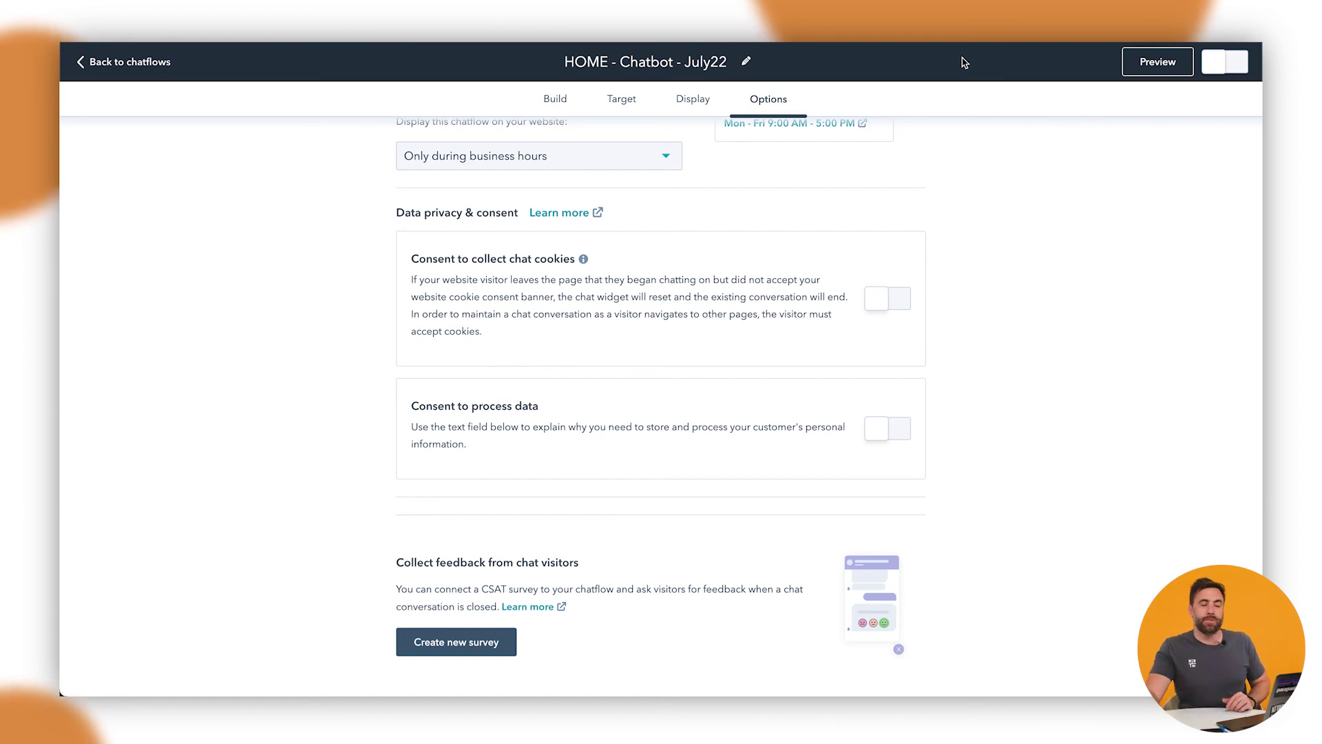
# Step: In the live preview, answer with a first name and pick Learn about pricing to reach the meeting link
pyautogui.click(1158, 62)
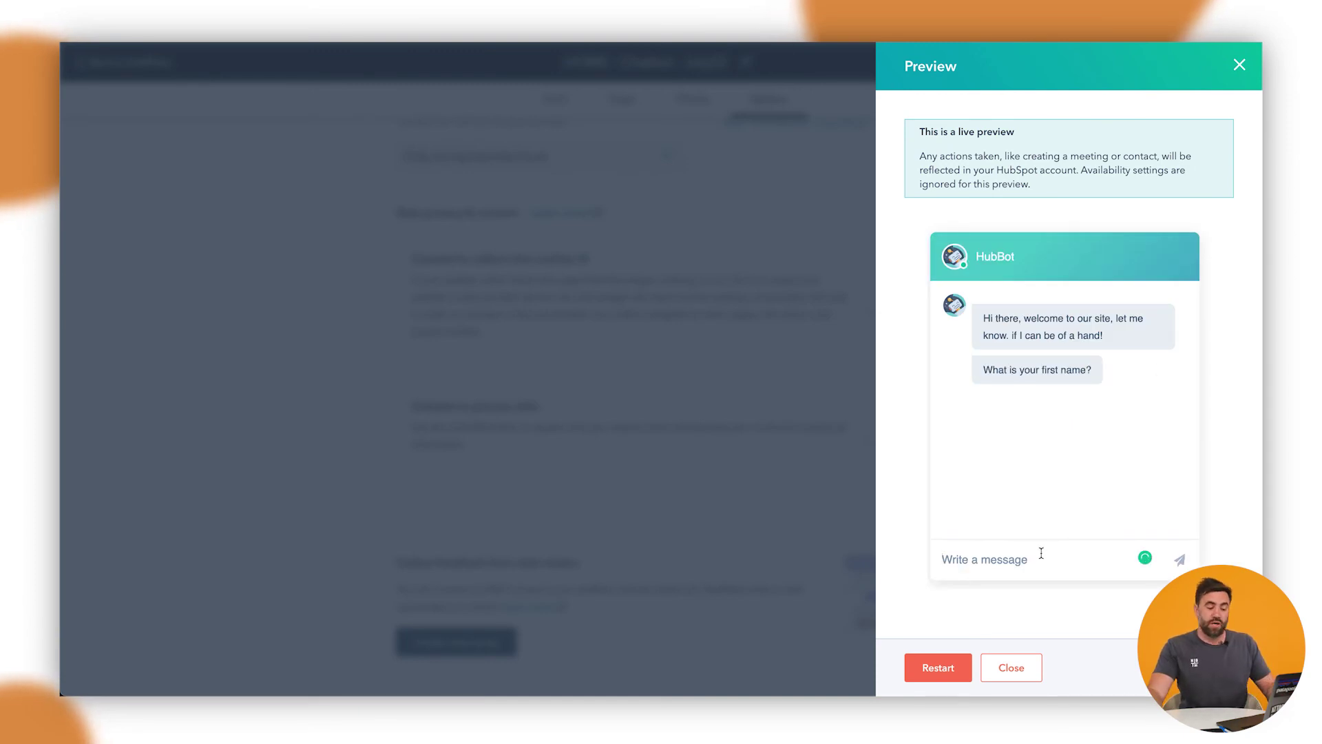
pyautogui.write('Trav')
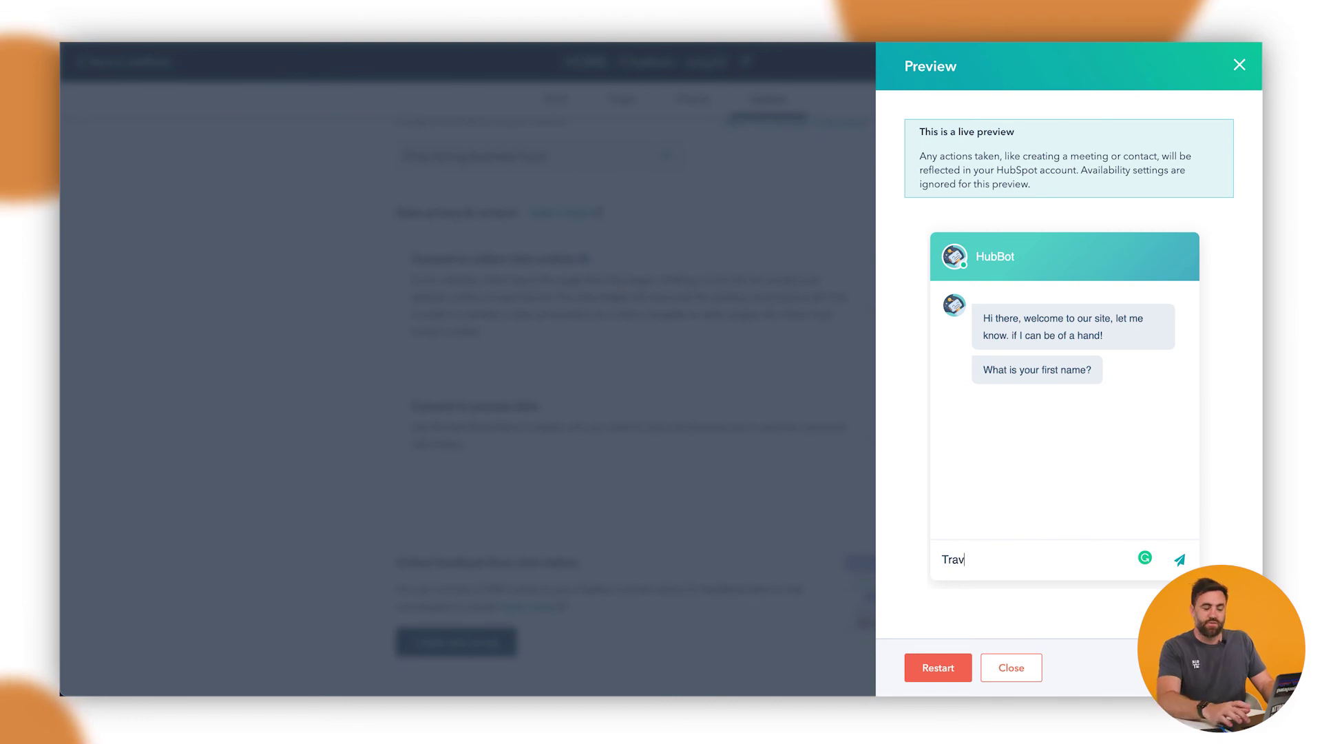
pyautogui.press('Return')
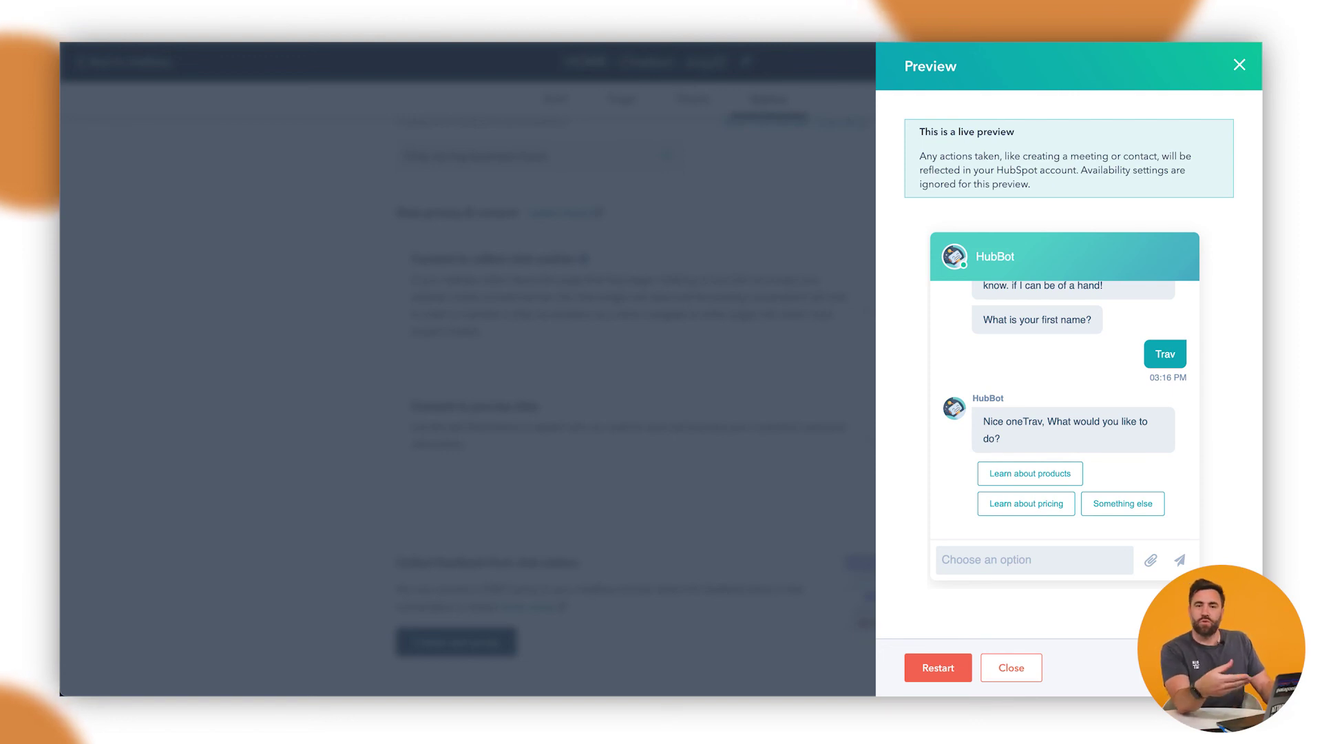
pyautogui.click(1044, 507)
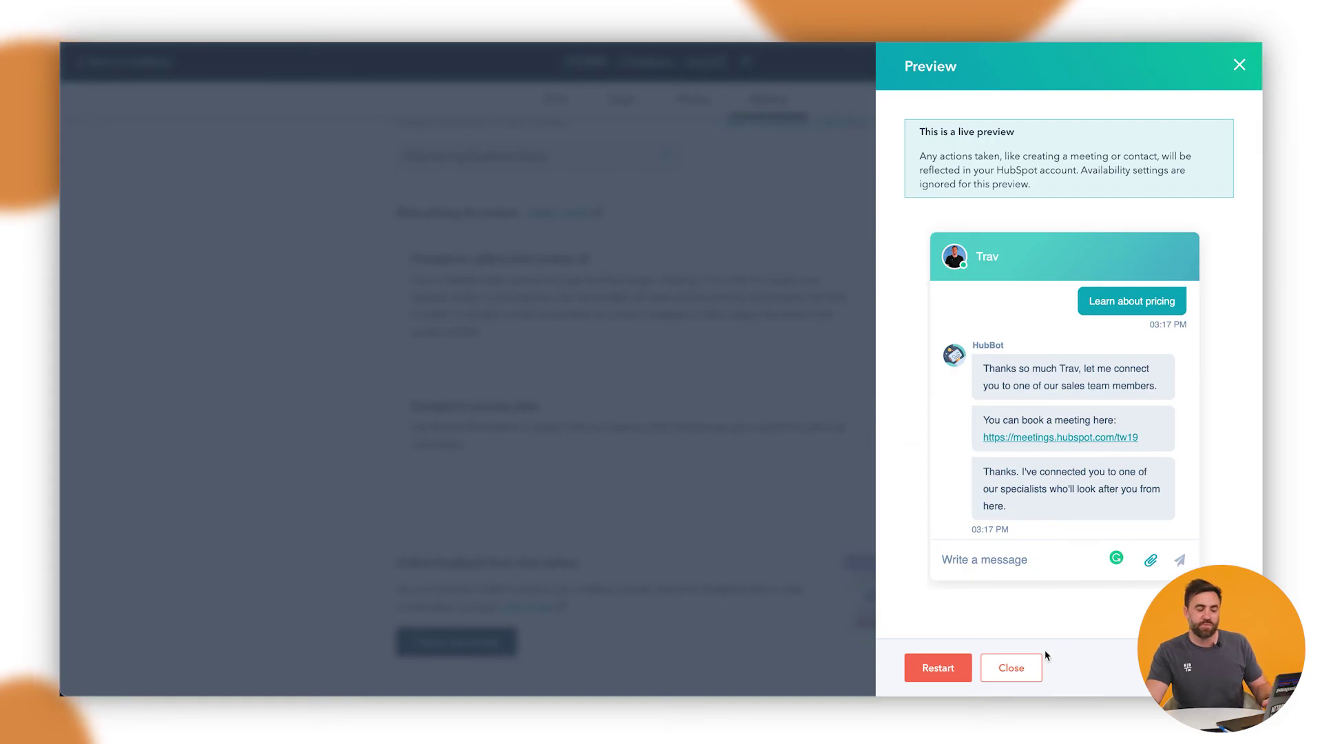
# Step: Close the preview, turn the chatflow on, and return to its Target settings
pyautogui.click(1012, 668)
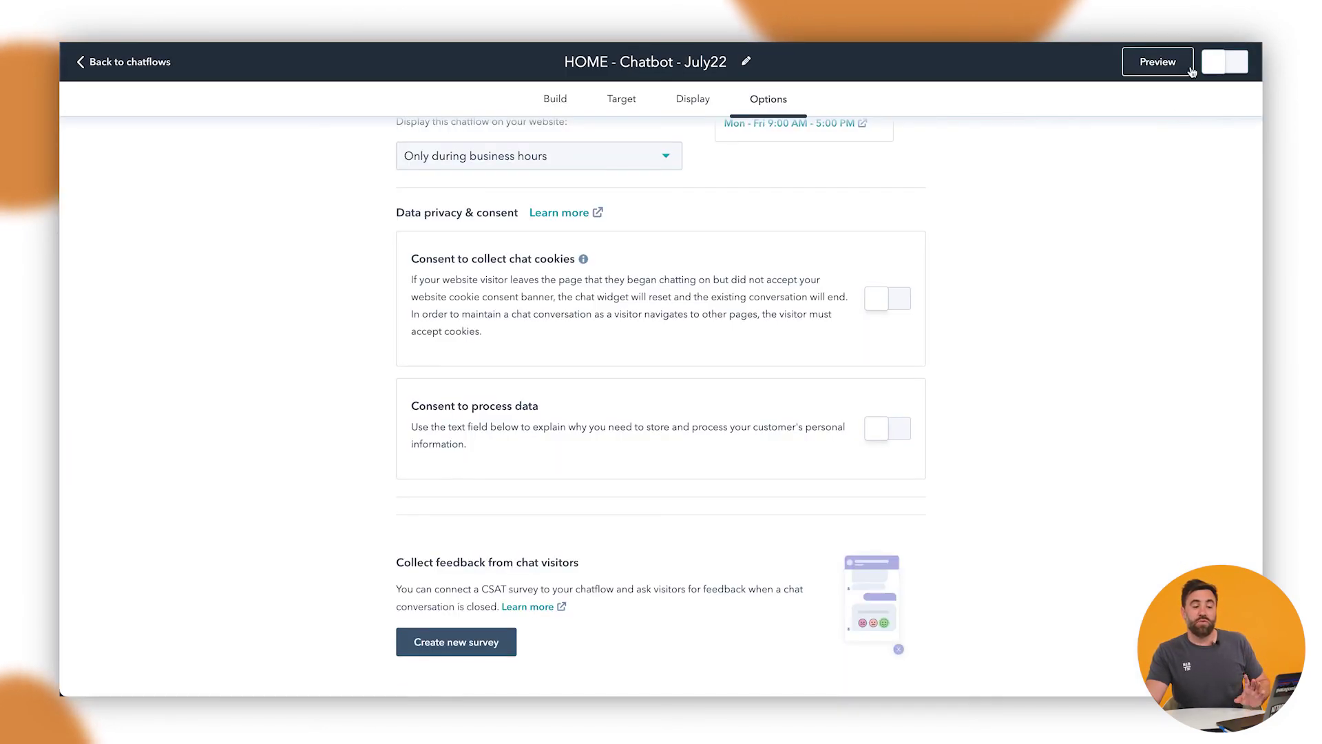
pyautogui.click(1214, 65)
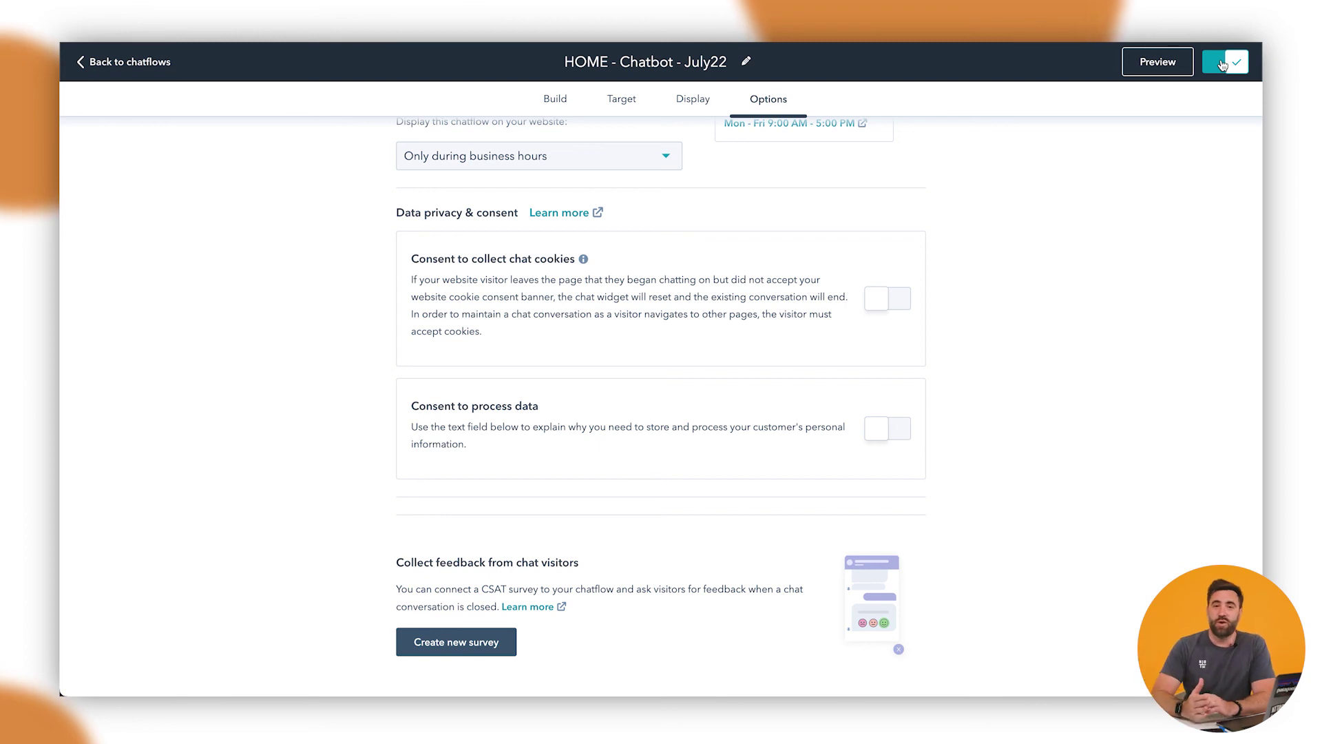
pyautogui.click(623, 109)
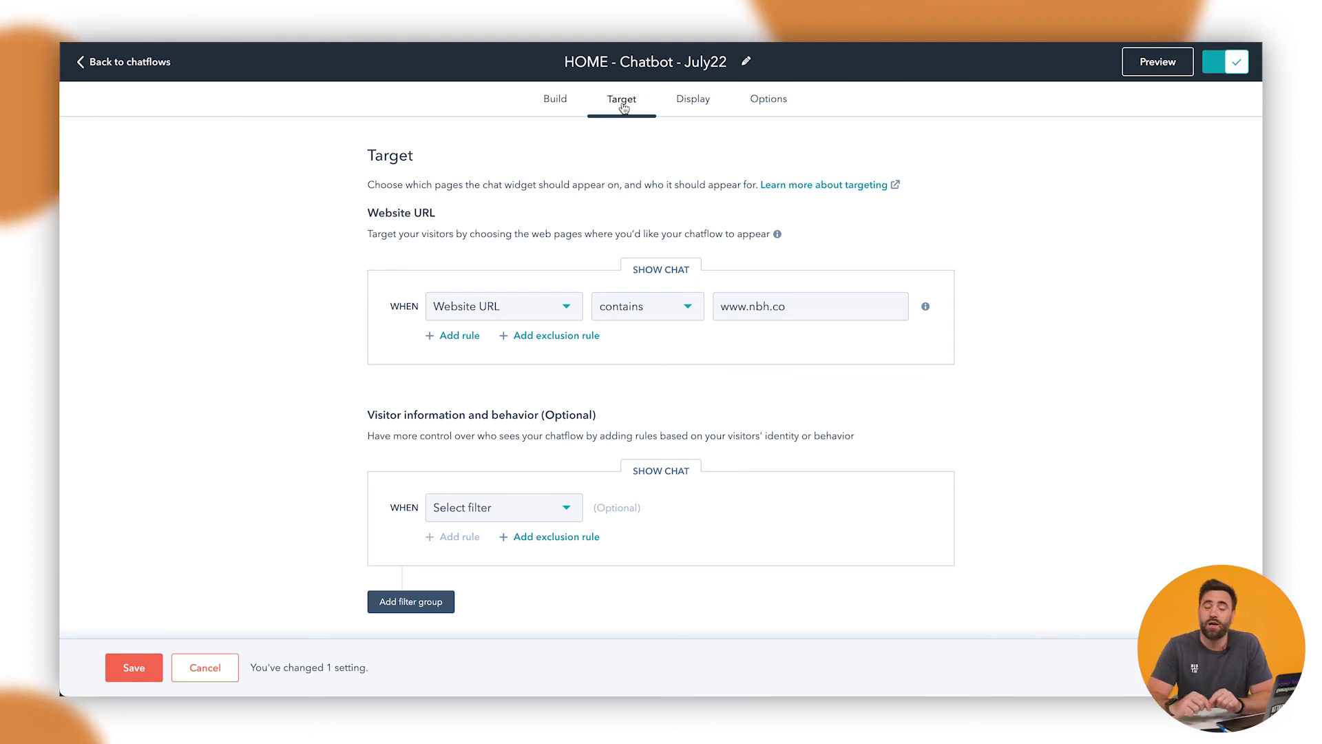
# Step: Return to the Build canvas with the welcome message, Get name Q1 and Get Contact Reason steps
pyautogui.click(556, 101)
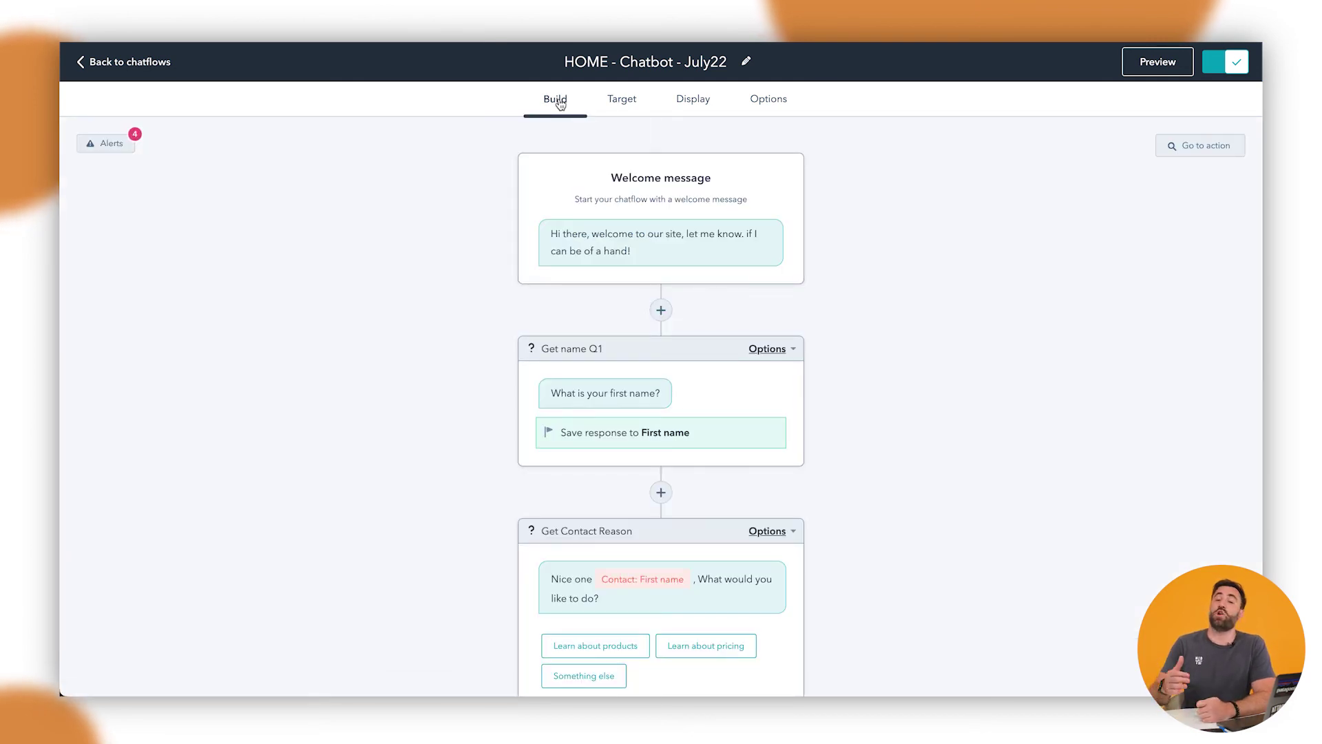